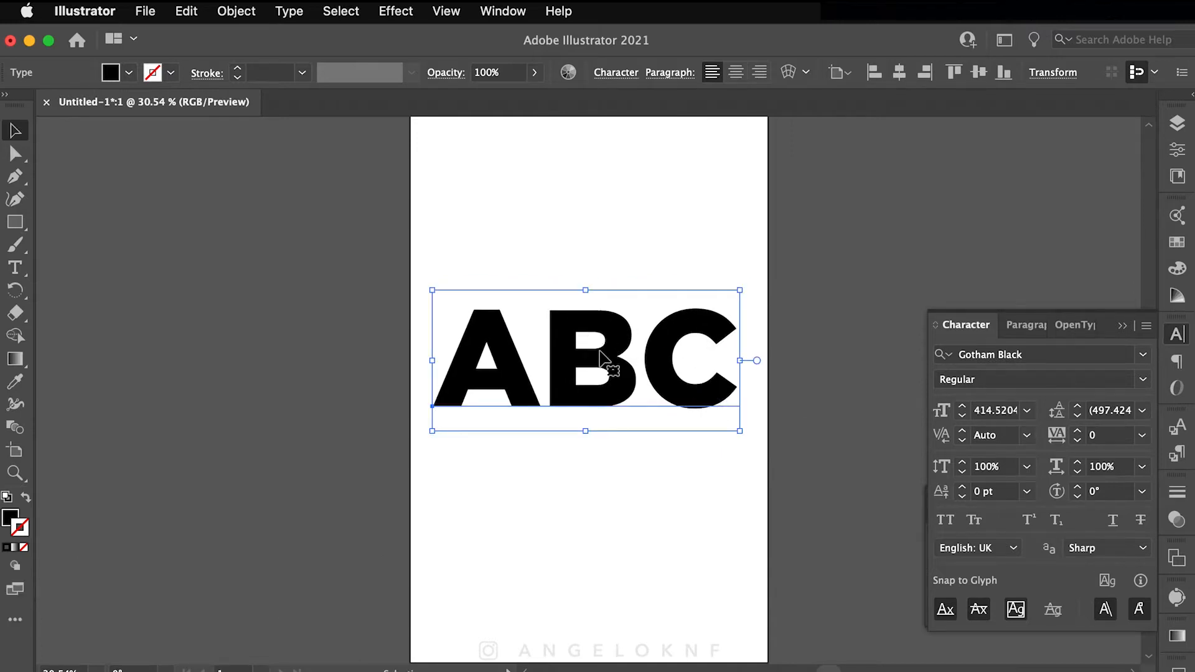
# Step: Zoom in on the large Gotham Black ABC text at about 414 pt
pyautogui.scroll(5, 602, 331)
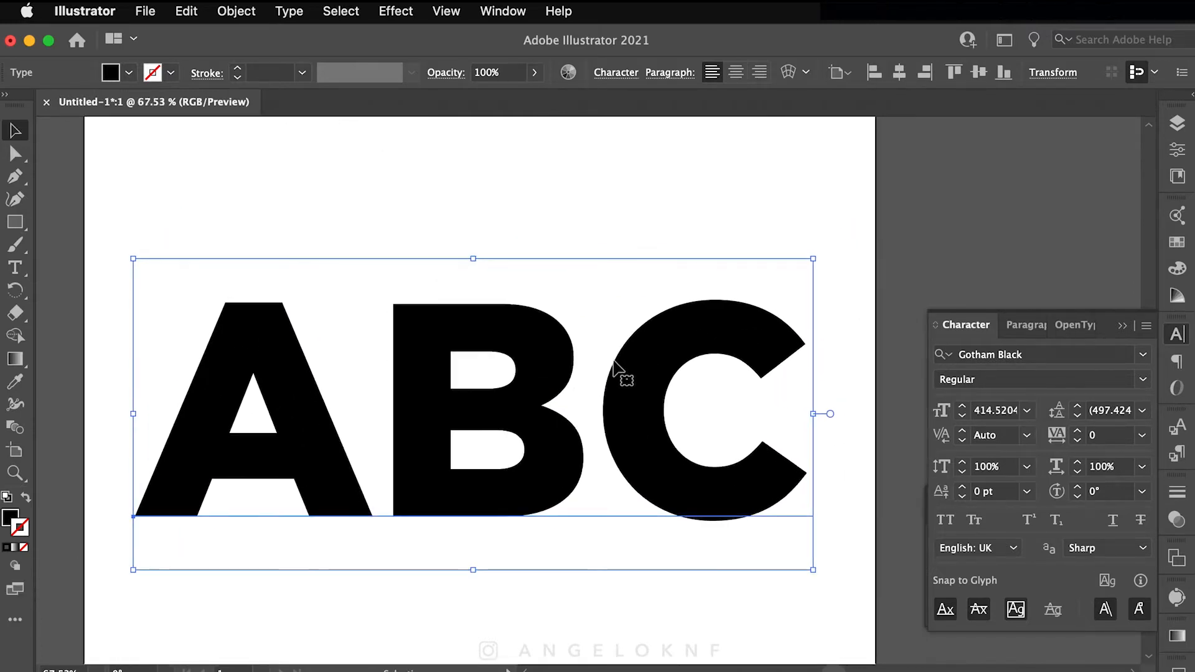
# Step: Draw a 1080×1920 rectangle covering the whole artboard
pyautogui.click(867, 305)
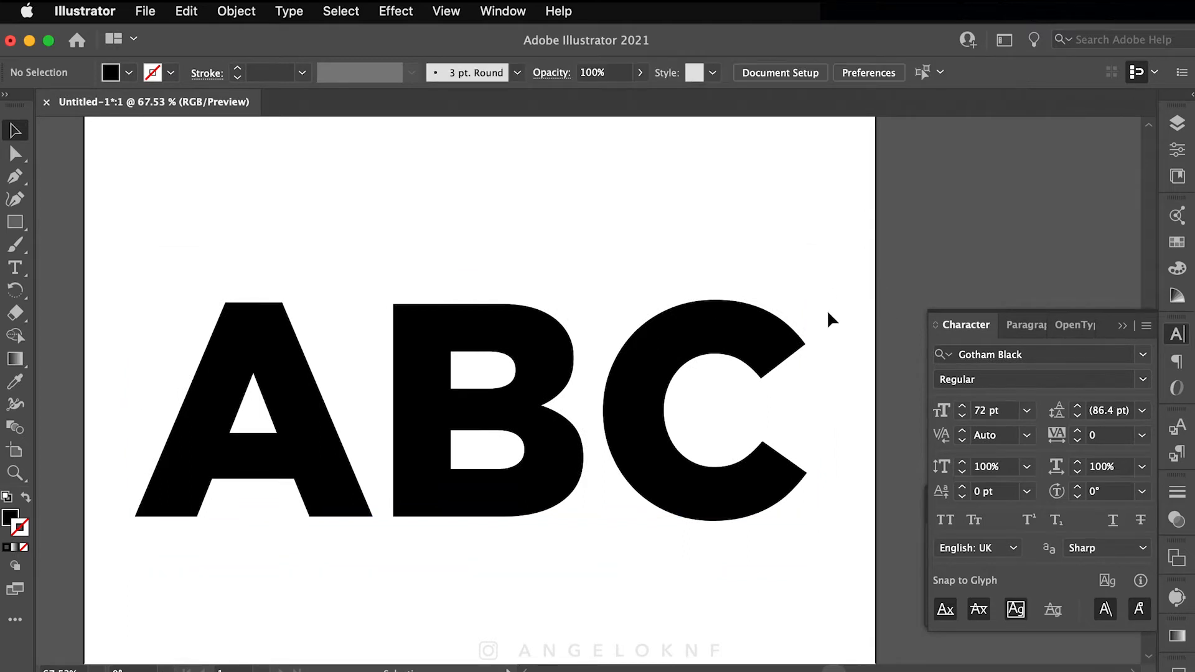
pyautogui.scroll(-7, 707, 365)
pyautogui.moveTo(462, 185); pyautogui.dragTo(720, 634)
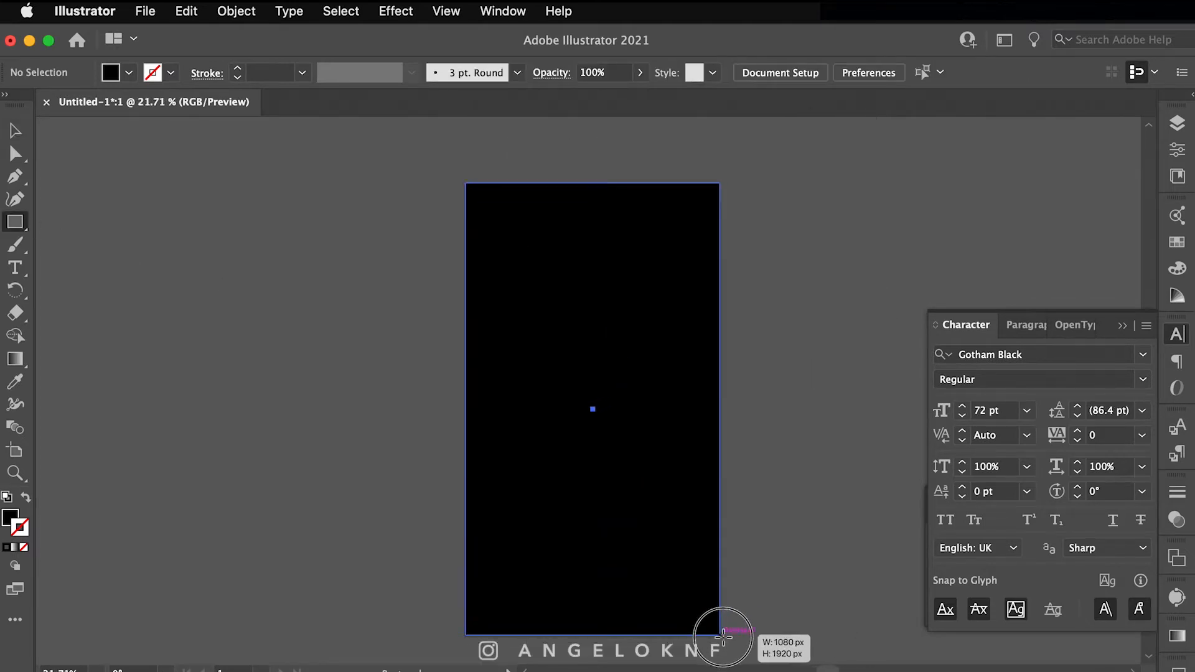
# Step: Fill the rectangle with light blue #9AAECC
pyautogui.doubleClick(10, 517)
pyautogui.click(548, 485)
pyautogui.click(815, 490)
pyautogui.moveTo(587, 490); pyautogui.dragTo(607, 443)
pyautogui.click(959, 404)
pyautogui.doubleClick(10, 518)
pyautogui.click(988, 400)
pyautogui.press('v')
# Step: In Layers, move the ABC text above the background and lock the rectangle
pyautogui.click(1171, 127)
pyautogui.moveTo(1069, 179); pyautogui.dragTo(1070, 165)
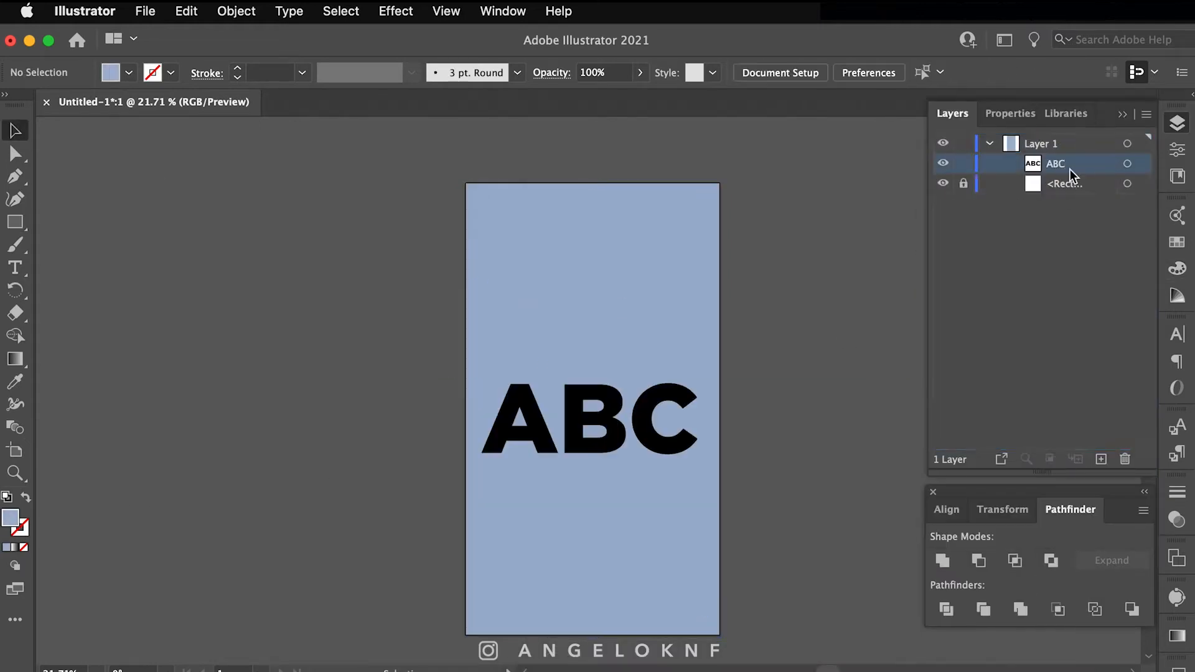
pyautogui.click(1176, 123)
pyautogui.click(637, 434)
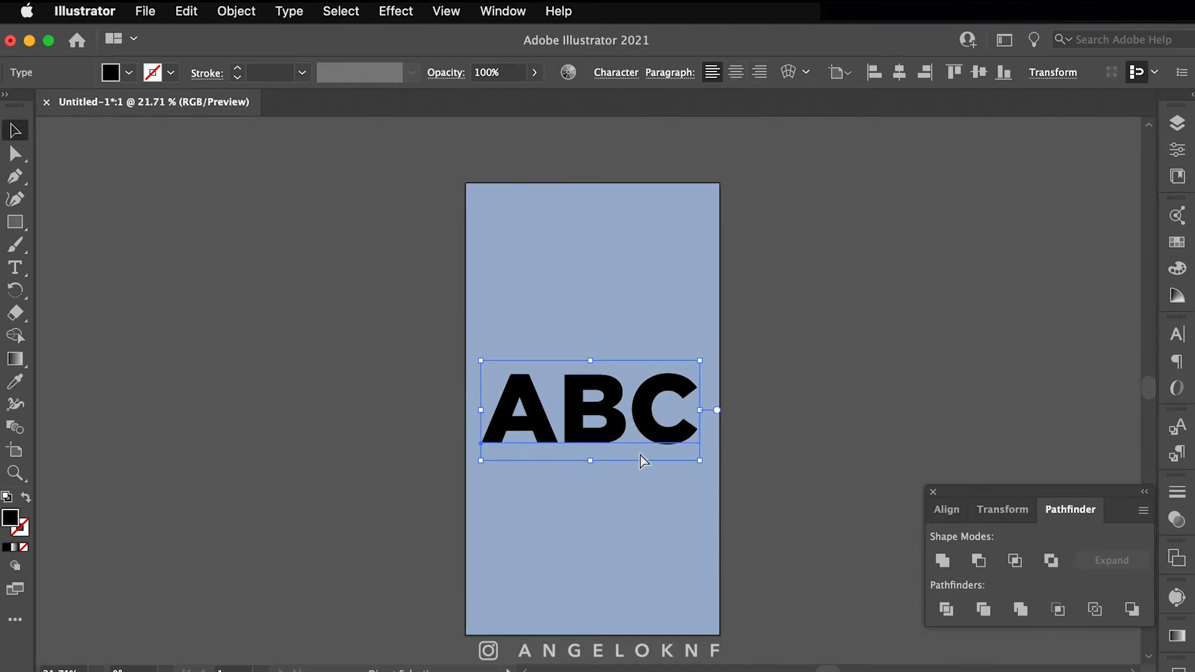
# Step: Select all the ABC characters and set their fill to white #FFFFFF
pyautogui.scroll(4, 640, 456)
pyautogui.scroll(8, 691, 381)
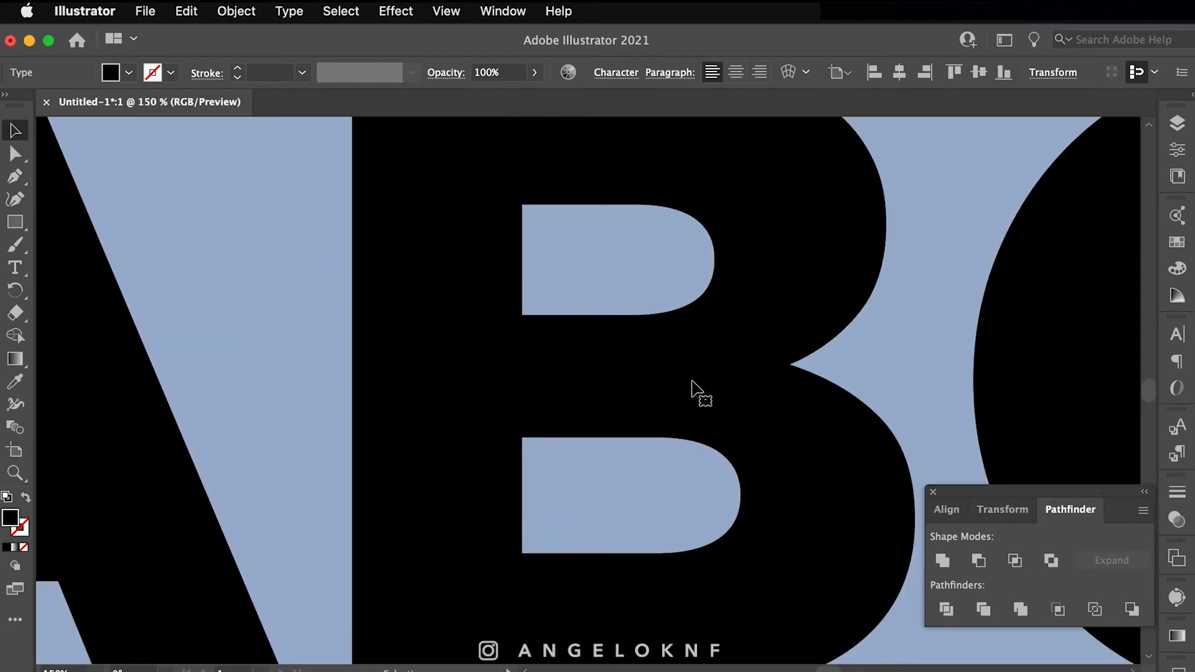
pyautogui.scroll(-5, 692, 381)
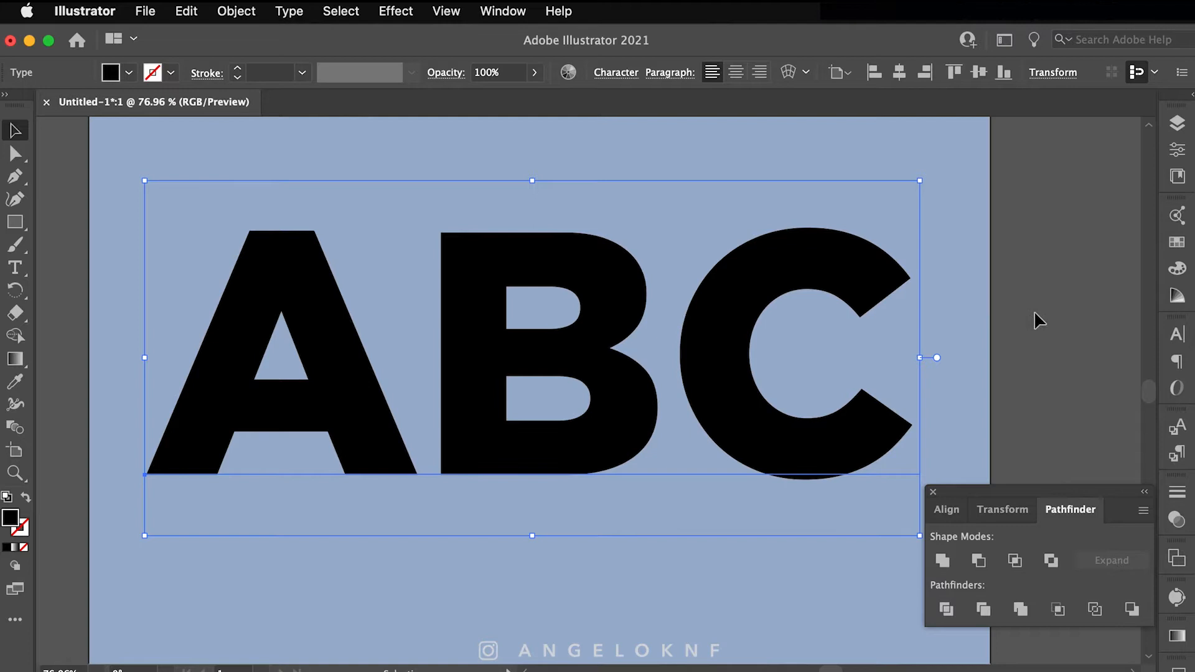
pyautogui.doubleClick(466, 369)
pyautogui.press('super+a')
pyautogui.doubleClick(10, 518)
pyautogui.click(549, 397)
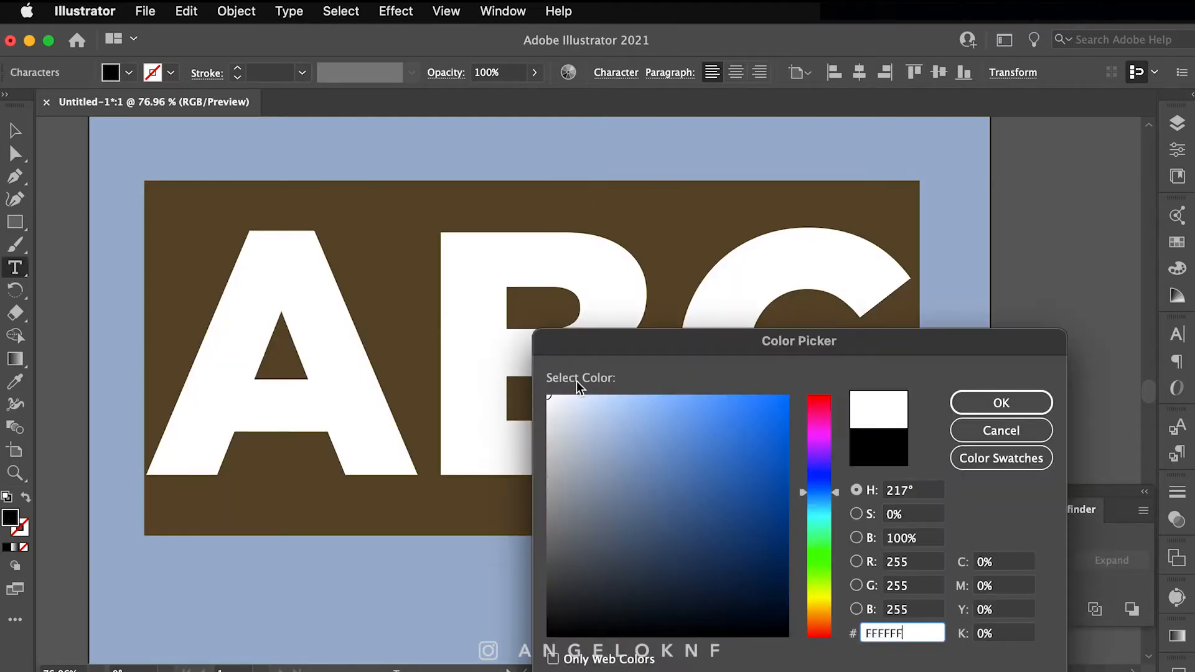
pyautogui.click(1000, 402)
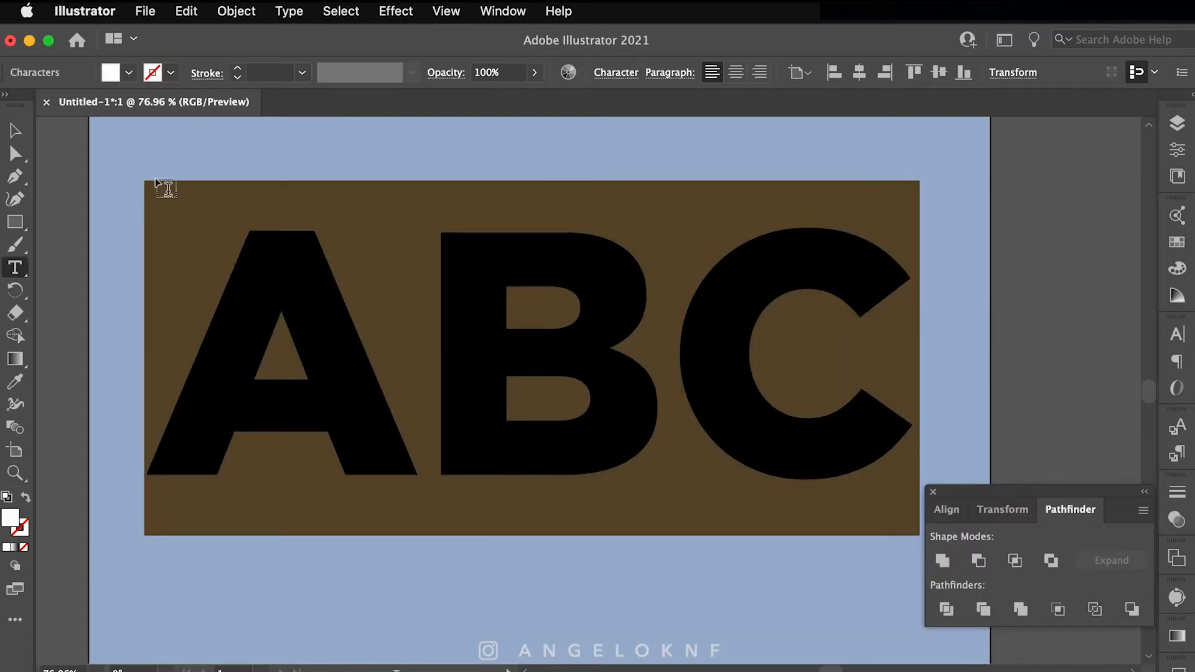
# Step: Finish text editing, deselect, and begin a pen curve left of the A
pyautogui.press('Escape')
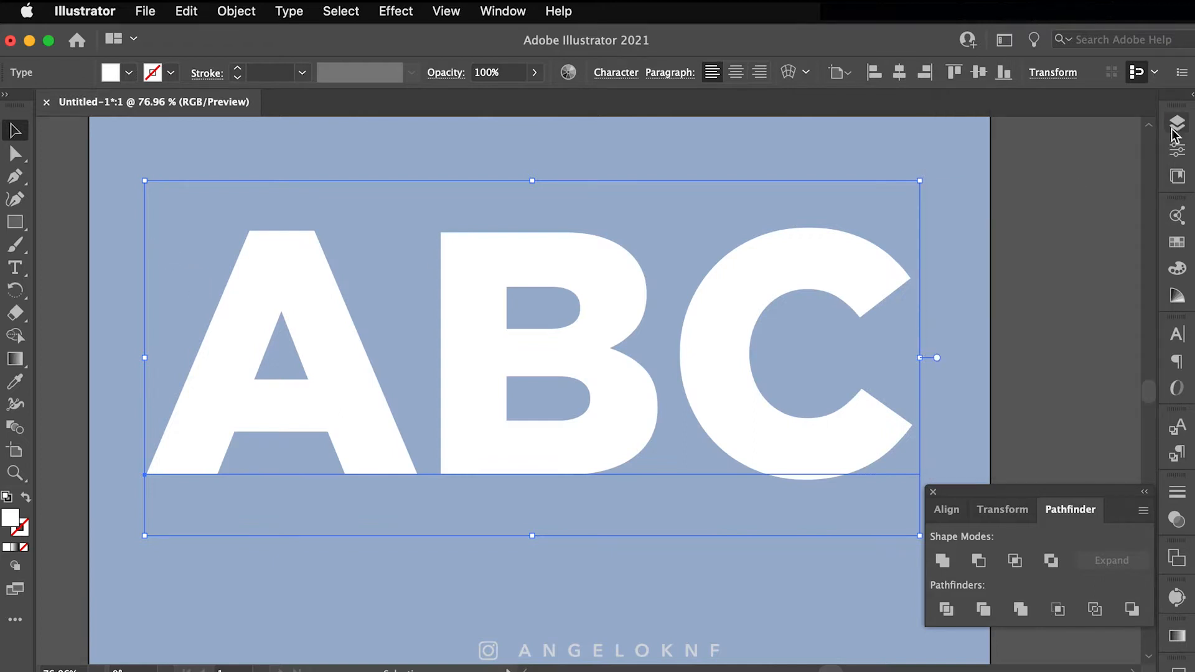
pyautogui.click(409, 226)
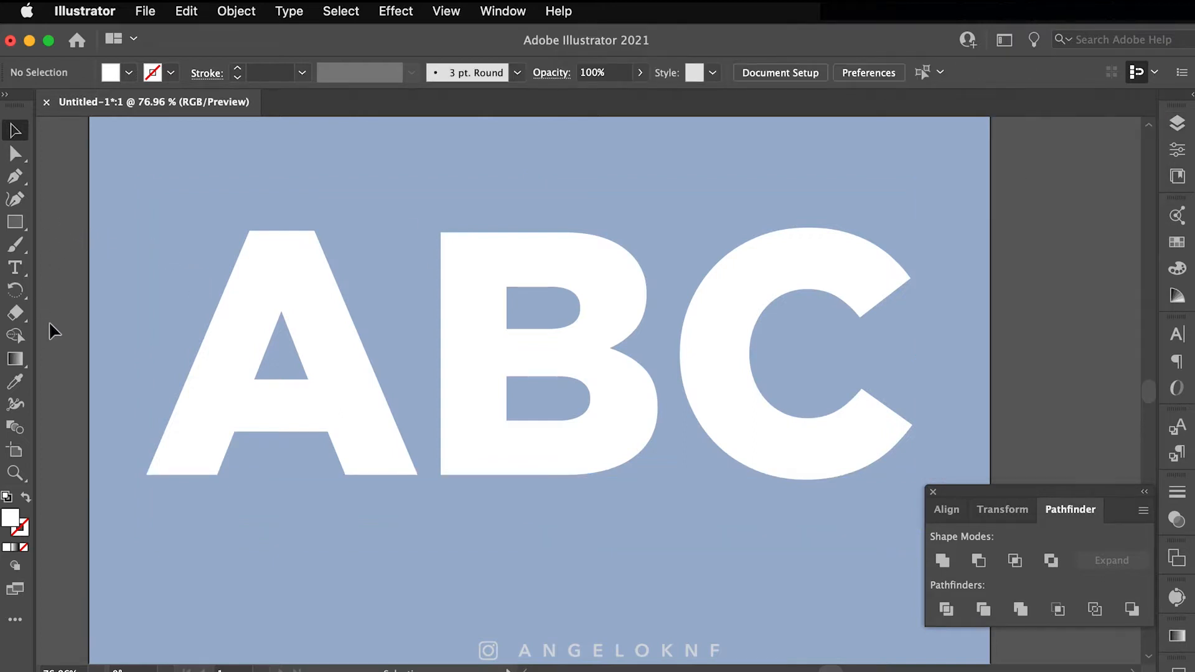
pyautogui.scroll(6, 245, 278)
pyautogui.moveTo(218, 282); pyautogui.dragTo(248, 248)
# Step: Start the wavy path above the A with a black 000000 stroke and no fill
pyautogui.keyDown('alt'); pyautogui.click(247, 248); pyautogui.keyUp('alt')
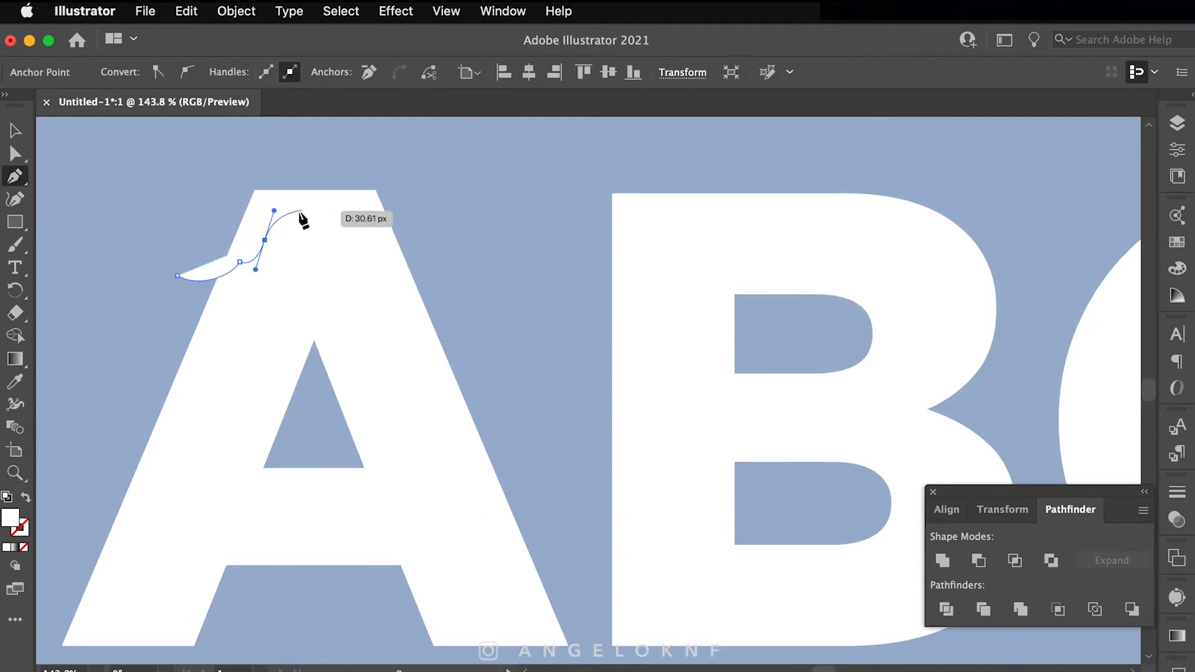
pyautogui.click(299, 219)
pyautogui.keyDown('super'); pyautogui.click(310, 256); pyautogui.keyUp('super')
pyautogui.click(243, 262)
pyautogui.press('super+z')
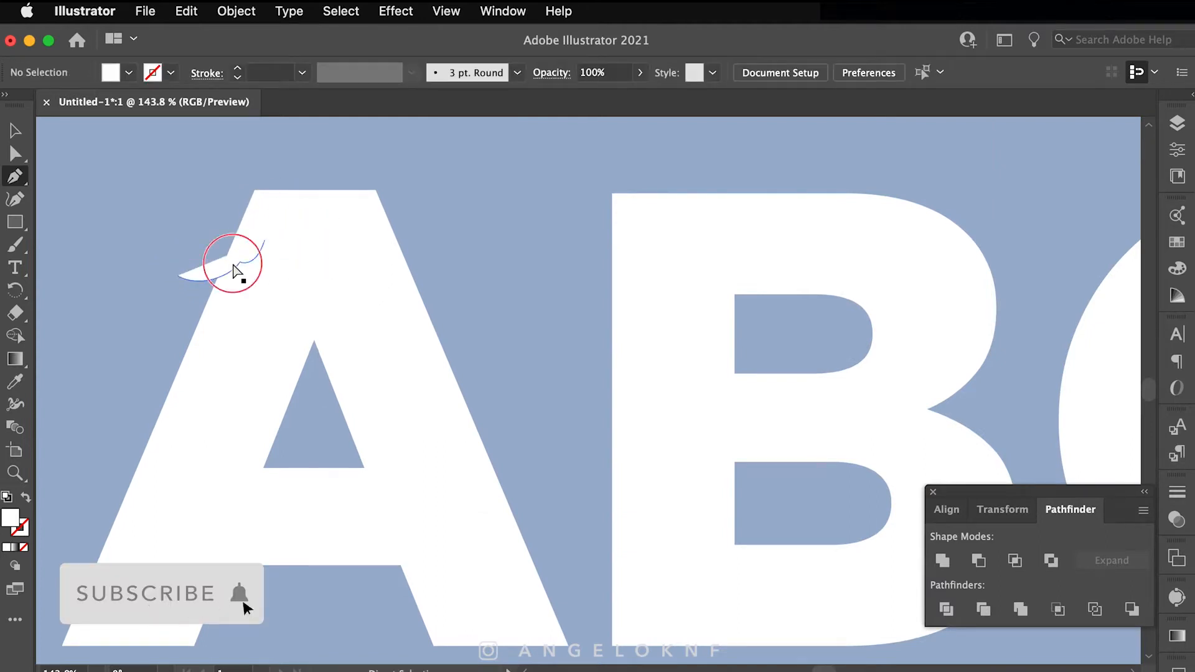
pyautogui.keyDown('super'); pyautogui.click(234, 261); pyautogui.keyUp('super')
pyautogui.doubleClick(10, 518)
pyautogui.write('000000')
pyautogui.press('Return')
pyautogui.hotkey('shift', 'x')
# Step: Draw the wavy edge over the A with two long drips hanging down it
pyautogui.click(264, 240)
pyautogui.moveTo(283, 227); pyautogui.dragTo(297, 232)
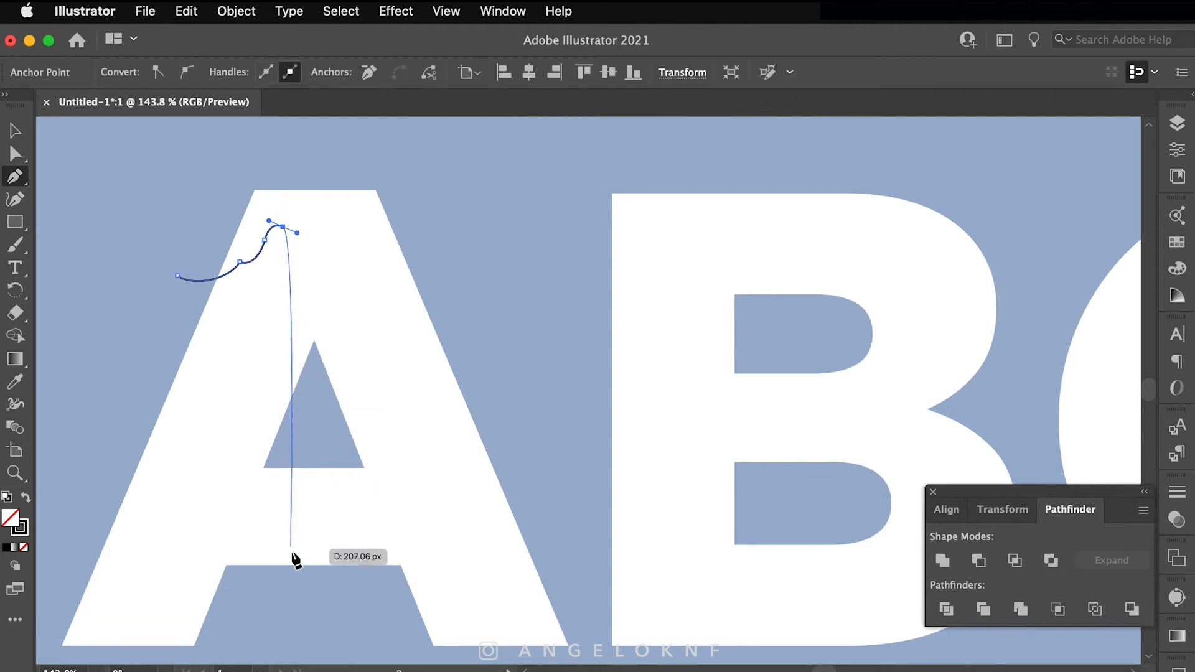
pyautogui.click(283, 578)
pyautogui.press('super+z')
pyautogui.click(290, 578)
pyautogui.click(303, 214)
pyautogui.moveTo(319, 267); pyautogui.dragTo(333, 269)
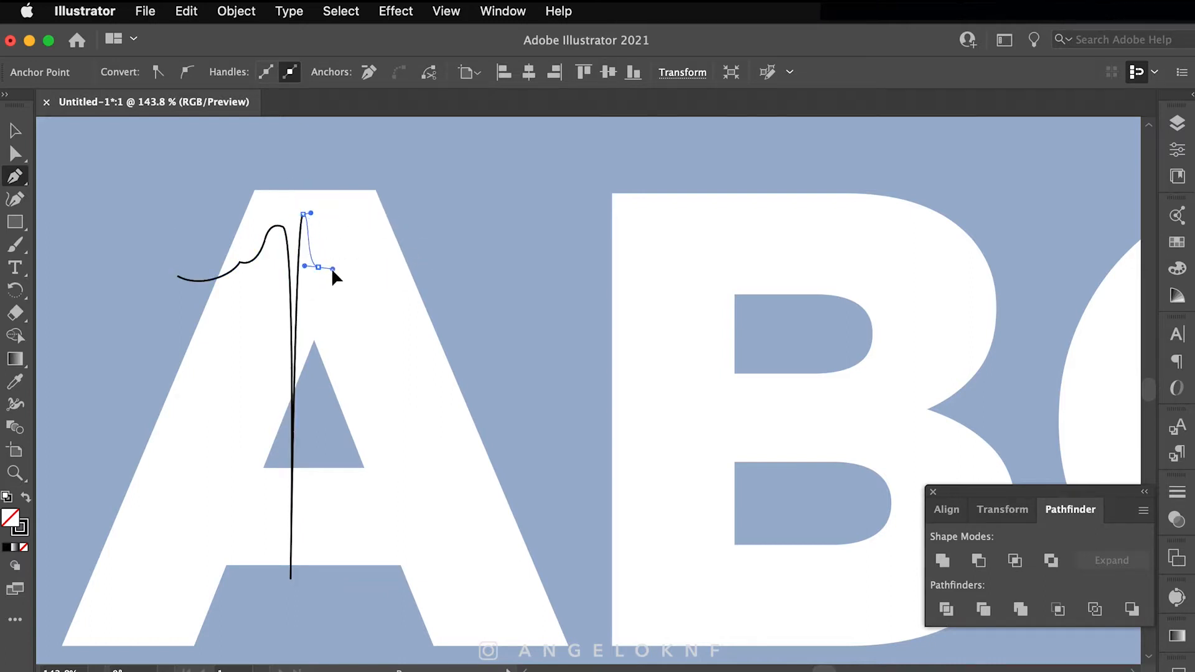
pyautogui.moveTo(348, 318); pyautogui.dragTo(346, 356)
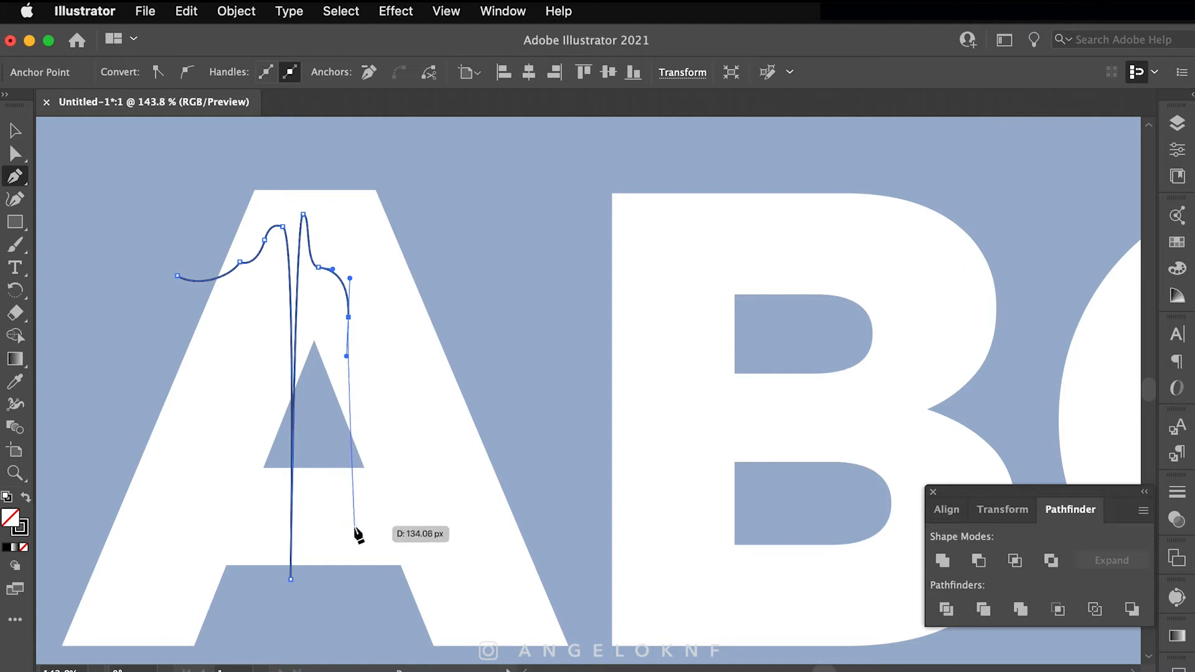
pyautogui.click(349, 608)
pyautogui.moveTo(357, 241); pyautogui.dragTo(364, 239)
pyautogui.moveTo(379, 281); pyautogui.dragTo(434, 313)
pyautogui.press('super+z')
pyautogui.moveTo(437, 385); pyautogui.dragTo(495, 347)
# Step: Continue the wave onto the B with a long drip down its stem
pyautogui.moveTo(579, 245); pyautogui.dragTo(491, 233)
pyautogui.moveTo(568, 221); pyautogui.dragTo(603, 231)
pyautogui.press('super+z')
pyautogui.moveTo(513, 354); pyautogui.dragTo(526, 309)
pyautogui.moveTo(547, 231); pyautogui.dragTo(561, 234)
pyautogui.moveTo(563, 293); pyautogui.dragTo(586, 261)
pyautogui.press('super+z')
pyautogui.moveTo(551, 343); pyautogui.dragTo(582, 336)
pyautogui.moveTo(557, 245); pyautogui.dragTo(553, 228)
pyautogui.moveTo(560, 288); pyautogui.dragTo(571, 291)
pyautogui.moveTo(574, 369); pyautogui.dragTo(575, 404)
pyautogui.click(575, 641)
# Step: Add bumps across the B, a short rounded drip, and a long drip down its right side
pyautogui.moveTo(588, 238); pyautogui.dragTo(597, 236)
pyautogui.moveTo(618, 326); pyautogui.dragTo(660, 350)
pyautogui.press('super+z')
pyautogui.moveTo(656, 301); pyautogui.dragTo(704, 250)
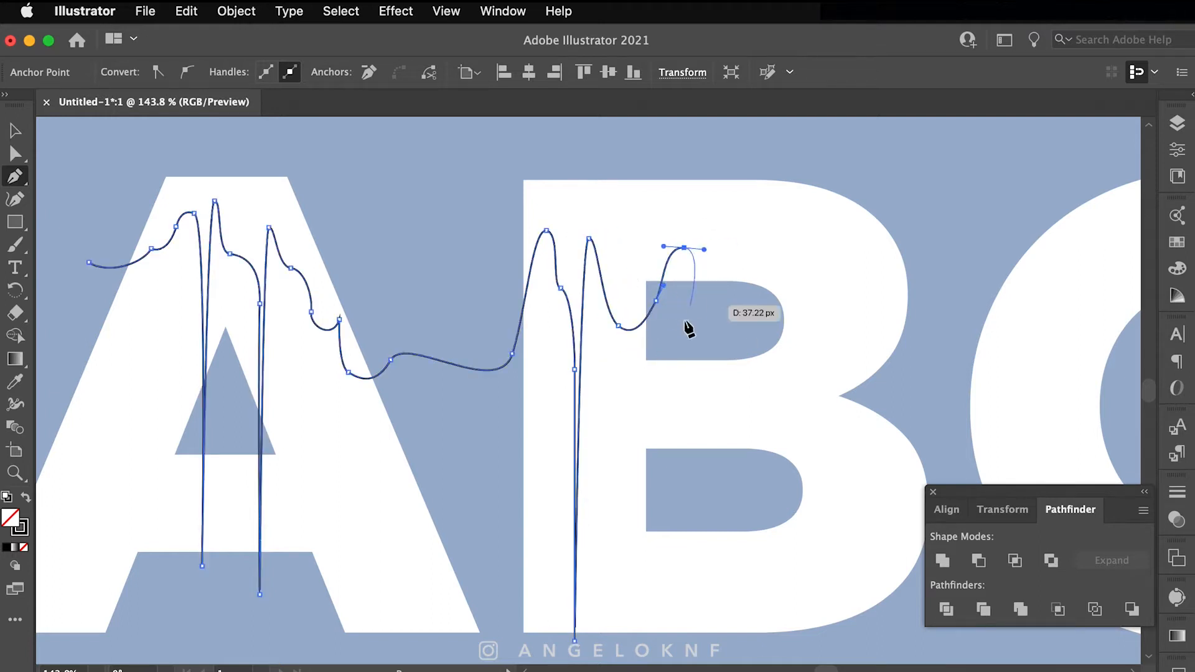
pyautogui.moveTo(695, 347)
pyautogui.mouseDown()
pyautogui.moveTo(706, 396)
pyautogui.moveTo(724, 392)
pyautogui.mouseUp()
pyautogui.press('super+z')
pyautogui.press('super+z')
pyautogui.moveTo(700, 299)
pyautogui.mouseDown()
pyautogui.moveTo(706, 281)
pyautogui.moveTo(744, 276)
pyautogui.mouseUp()
pyautogui.moveTo(715, 276); pyautogui.dragTo(713, 277)
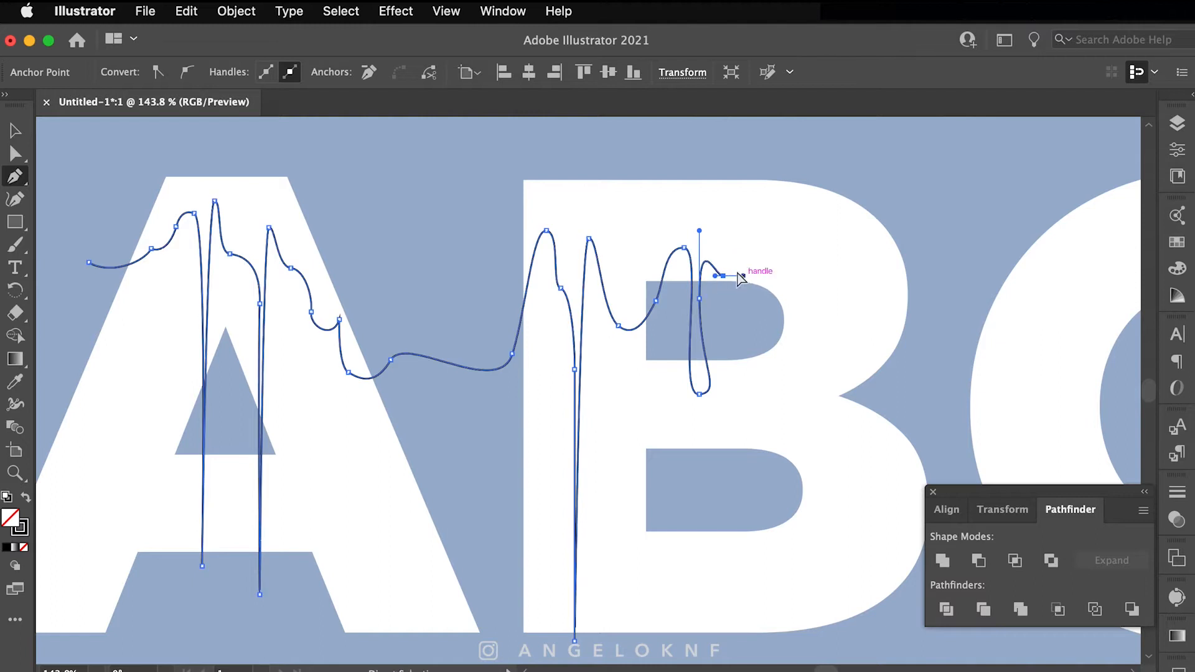
pyautogui.moveTo(748, 205); pyautogui.dragTo(796, 247)
pyautogui.moveTo(788, 641); pyautogui.dragTo(809, 648)
# Step: Extend the wave toward the C with a drip ending low on it
pyautogui.moveTo(803, 224); pyautogui.dragTo(810, 220)
pyautogui.moveTo(813, 299); pyautogui.dragTo(898, 269)
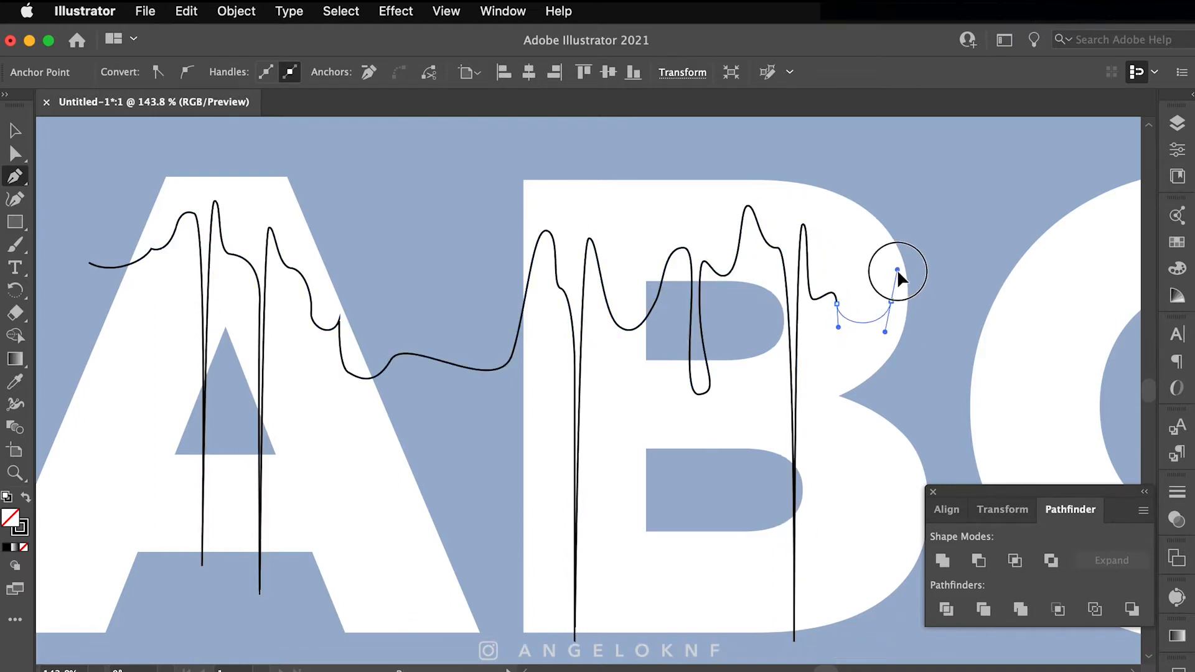
pyautogui.moveTo(915, 328); pyautogui.dragTo(915, 330)
pyautogui.hscroll(5, 916, 330)
pyautogui.moveTo(767, 275); pyautogui.dragTo(837, 261)
pyautogui.click(836, 623)
pyautogui.moveTo(850, 217); pyautogui.dragTo(905, 231)
# Step: Add bumps across the top of the C and a hanging drip, then finish the edge
pyautogui.moveTo(898, 319); pyautogui.dragTo(902, 321)
pyautogui.moveTo(916, 216); pyautogui.dragTo(922, 217)
pyautogui.moveTo(932, 242); pyautogui.dragTo(965, 193)
pyautogui.moveTo(1010, 182); pyautogui.dragTo(1029, 186)
pyautogui.moveTo(1031, 337); pyautogui.dragTo(1025, 430)
pyautogui.moveTo(1038, 232); pyautogui.dragTo(1045, 228)
pyautogui.moveTo(1090, 277); pyautogui.dragTo(1022, 311)
pyautogui.moveTo(1031, 302); pyautogui.dragTo(1051, 293)
pyautogui.moveTo(1038, 245); pyautogui.dragTo(1087, 372)
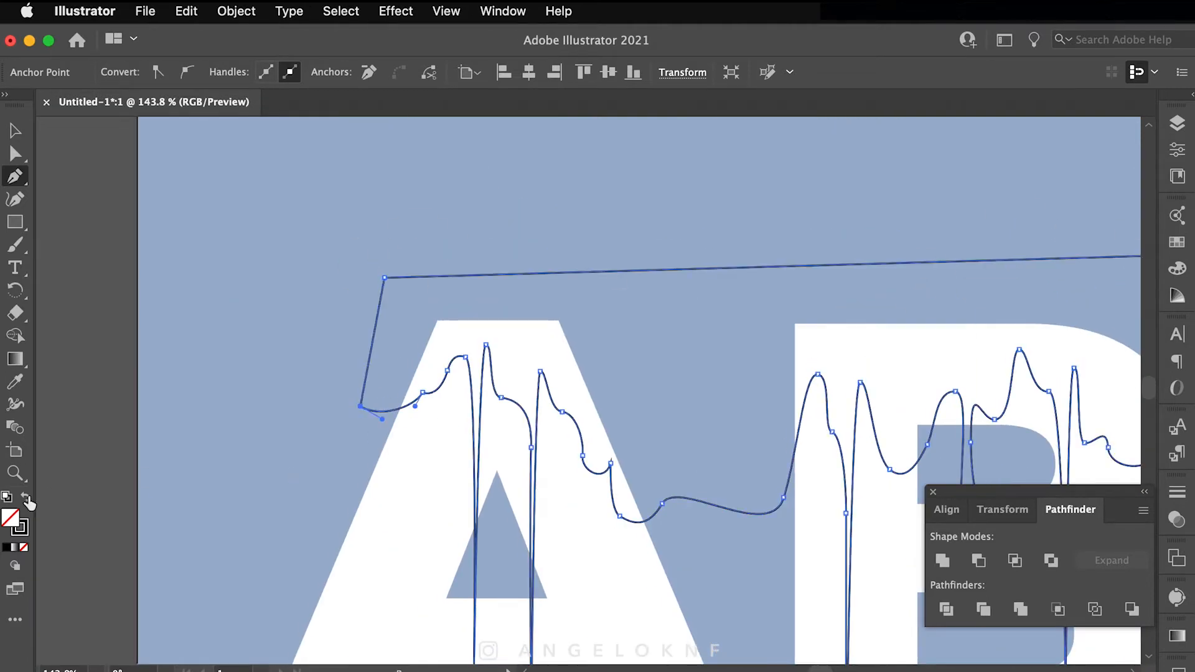
# Step: Fill the drip shape solid black and round off the short drip's bottom
pyautogui.click(26, 498)
pyautogui.moveTo(980, 486); pyautogui.dragTo(781, 340)
pyautogui.press('a')
pyautogui.click(773, 393)
pyautogui.moveTo(796, 390); pyautogui.dragTo(791, 392)
pyautogui.moveTo(770, 392); pyautogui.dragTo(722, 412)
# Step: Smooth the bumps and deepen the dip between the B and C
pyautogui.scroll(5, 777, 376)
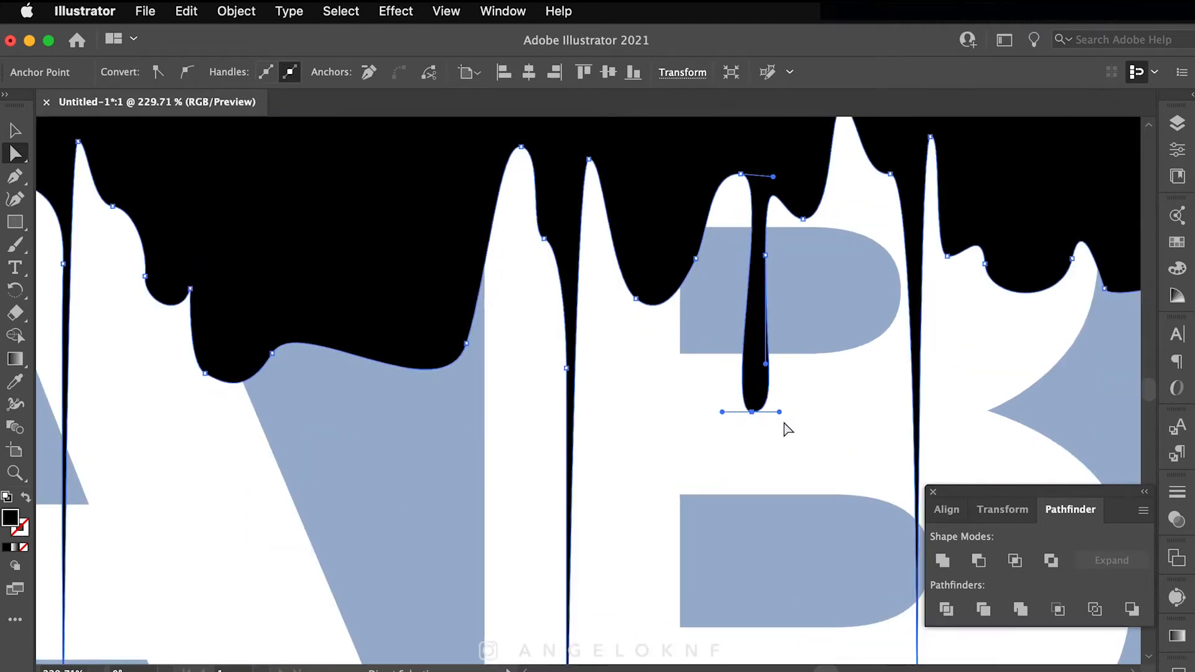
pyautogui.scroll(3, 803, 410)
pyautogui.hscroll(3, 827, 386)
pyautogui.moveTo(859, 359)
pyautogui.mouseDown()
pyautogui.moveTo(870, 363)
pyautogui.moveTo(861, 371)
pyautogui.mouseUp()
pyautogui.hscroll(3, 1002, 408)
pyautogui.scroll(1, 1002, 407)
pyautogui.click(895, 423)
pyautogui.moveTo(898, 438); pyautogui.dragTo(938, 461)
pyautogui.moveTo(1026, 413); pyautogui.dragTo(994, 448)
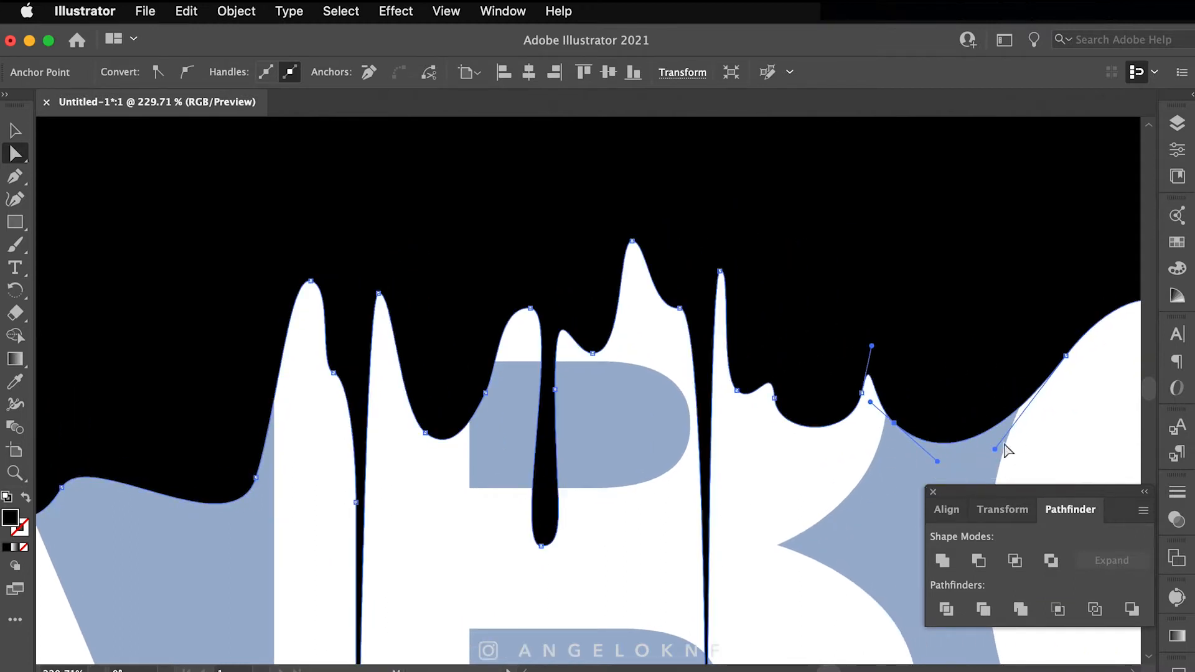
# Step: Reshape the bumps and drip curves over the A, then fit the artboard in view
pyautogui.hscroll(10, 994, 448)
pyautogui.hscroll(-20, 767, 425)
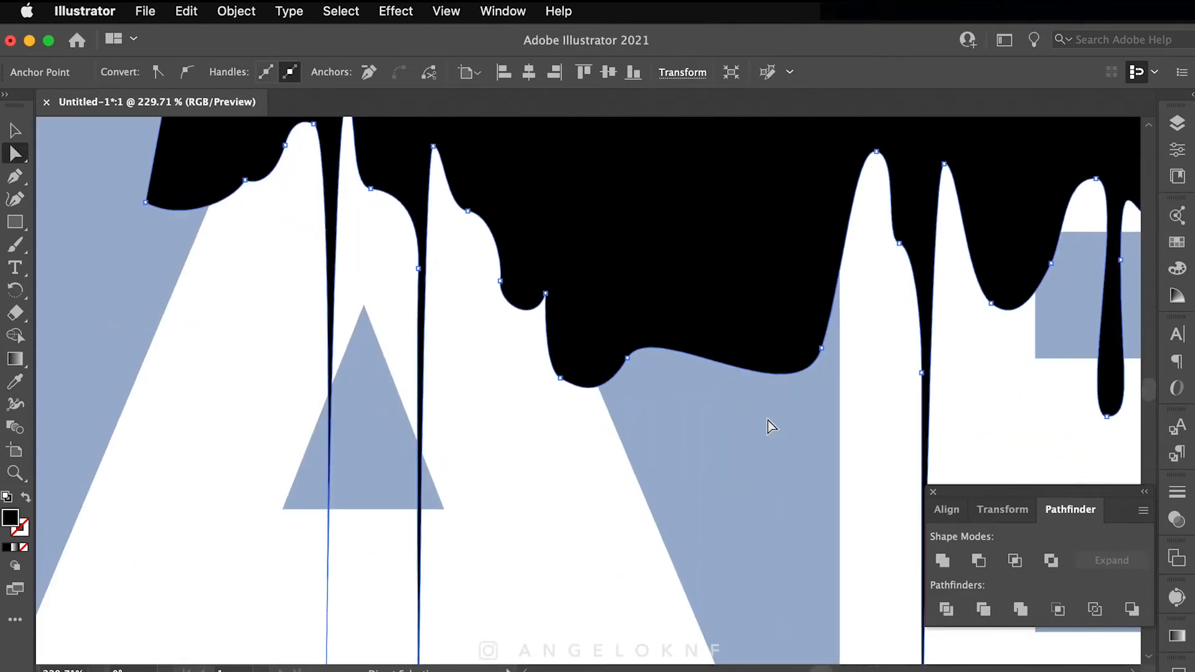
pyautogui.scroll(2, 768, 427)
pyautogui.moveTo(480, 292); pyautogui.dragTo(467, 259)
pyautogui.moveTo(419, 314); pyautogui.dragTo(424, 327)
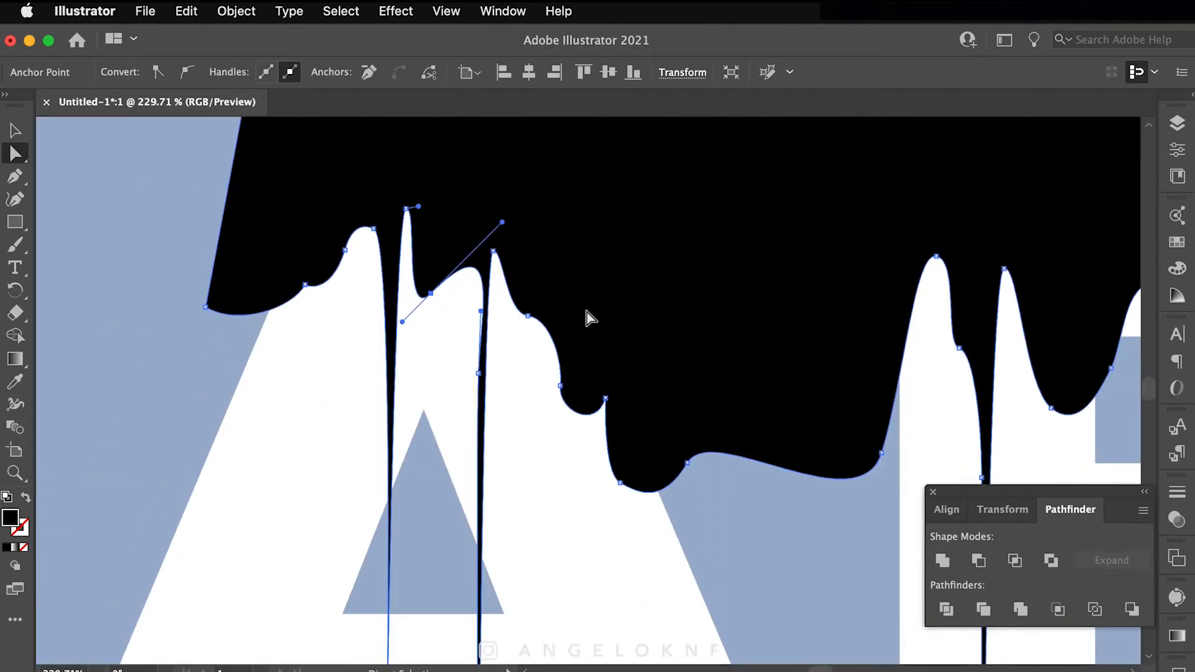
pyautogui.moveTo(330, 297); pyautogui.dragTo(312, 377)
pyautogui.moveTo(292, 307); pyautogui.dragTo(231, 381)
pyautogui.moveTo(529, 321); pyautogui.dragTo(549, 336)
pyautogui.press('super+0')
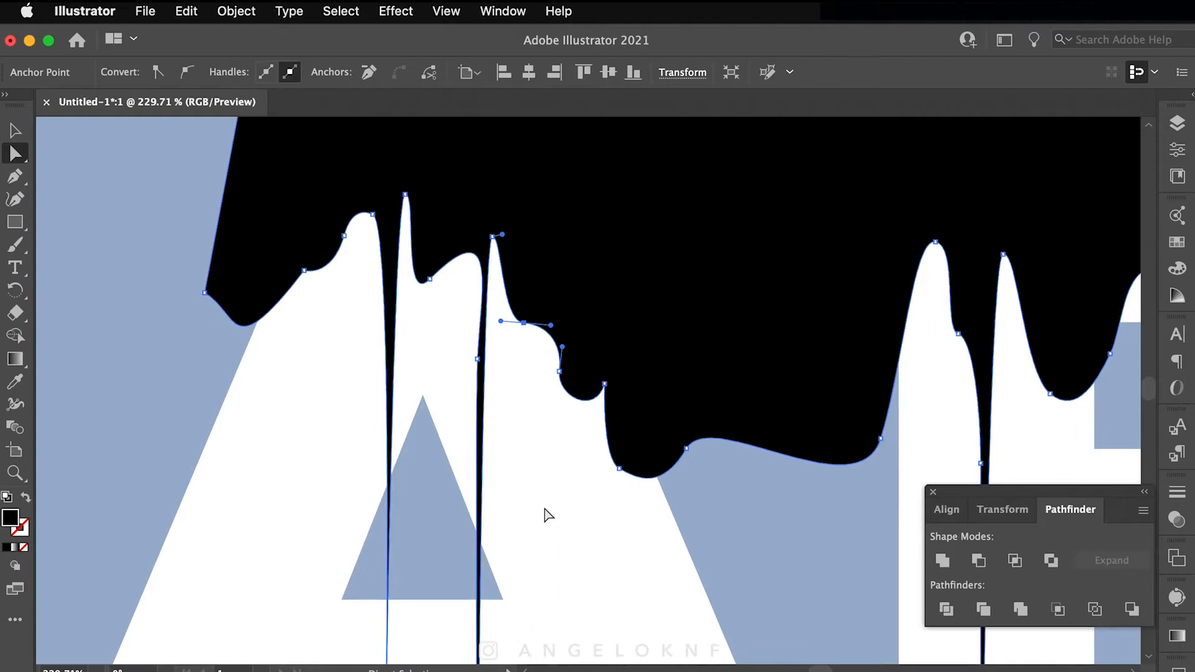
# Step: Start a Pen path at the A's left foot and curve it along the letter's lower edge
pyautogui.press('p')
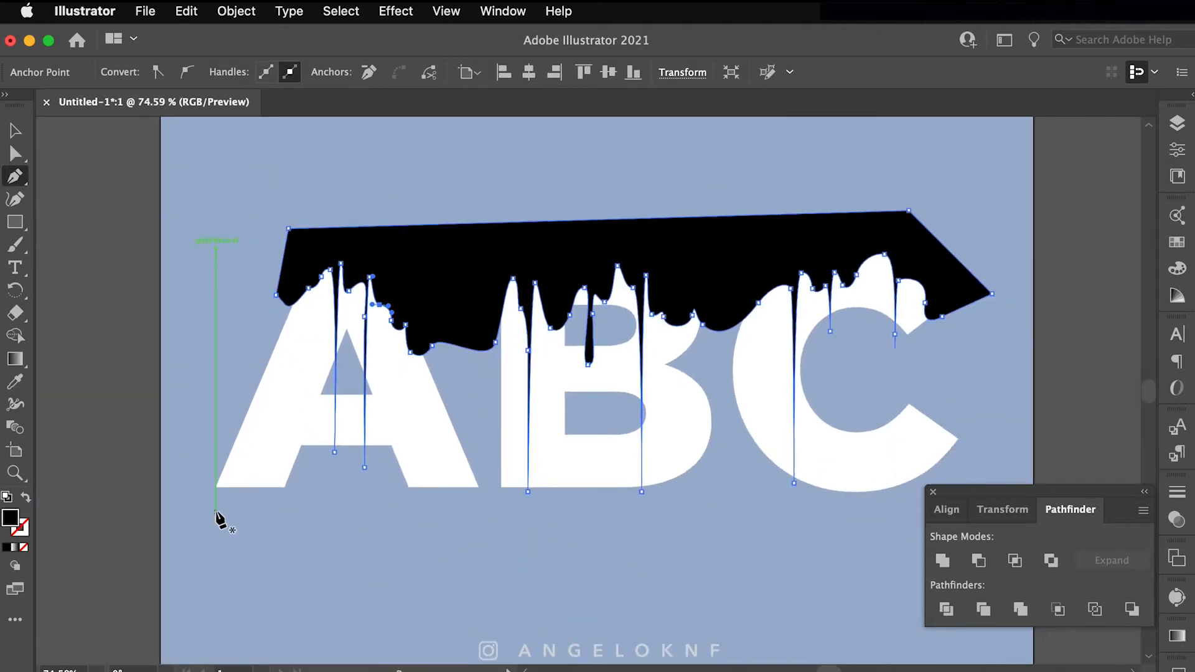
pyautogui.click(203, 483)
pyautogui.moveTo(232, 462); pyautogui.dragTo(241, 448)
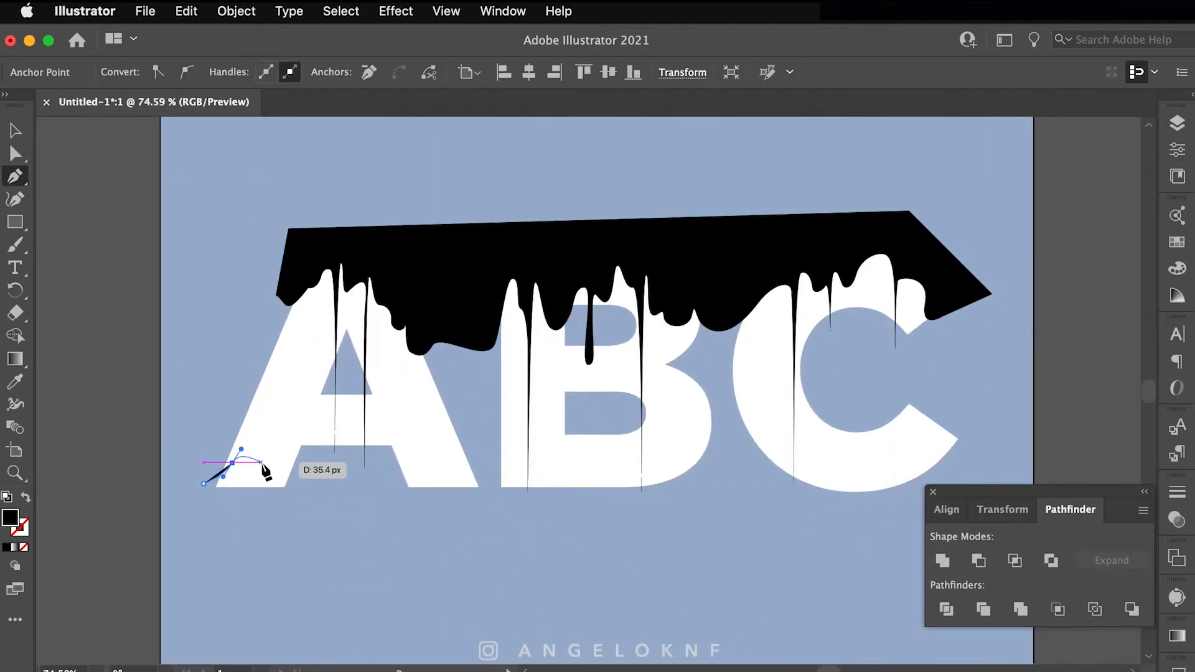
pyautogui.scroll(10, 246, 465)
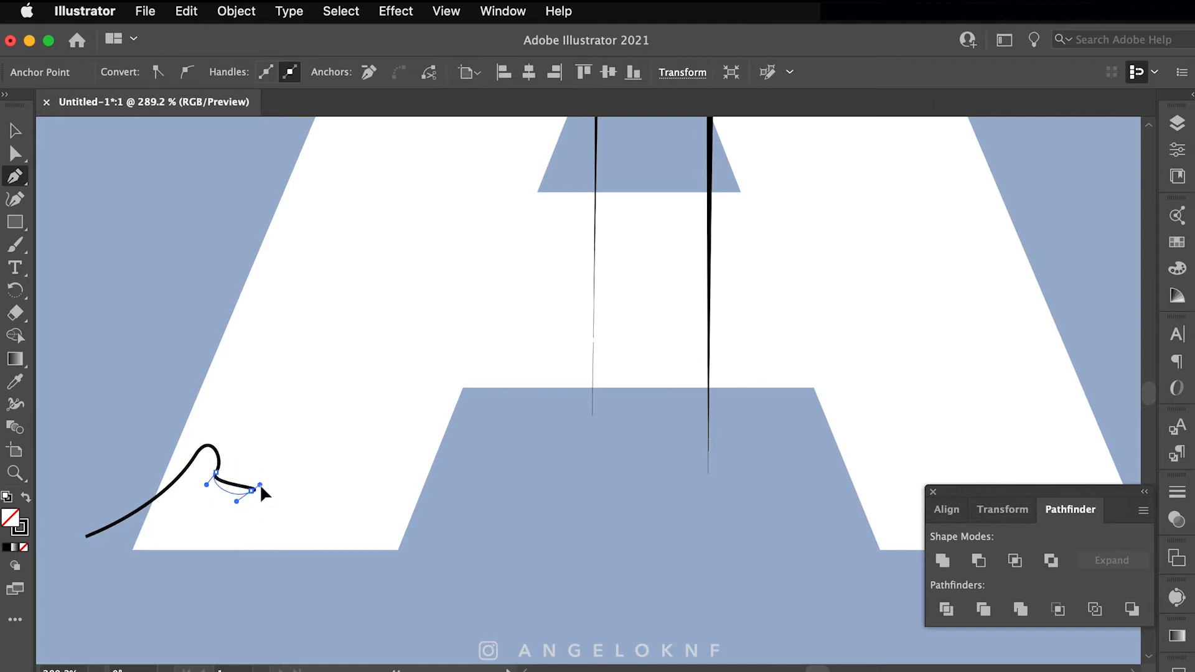
pyautogui.moveTo(282, 465); pyautogui.dragTo(260, 483)
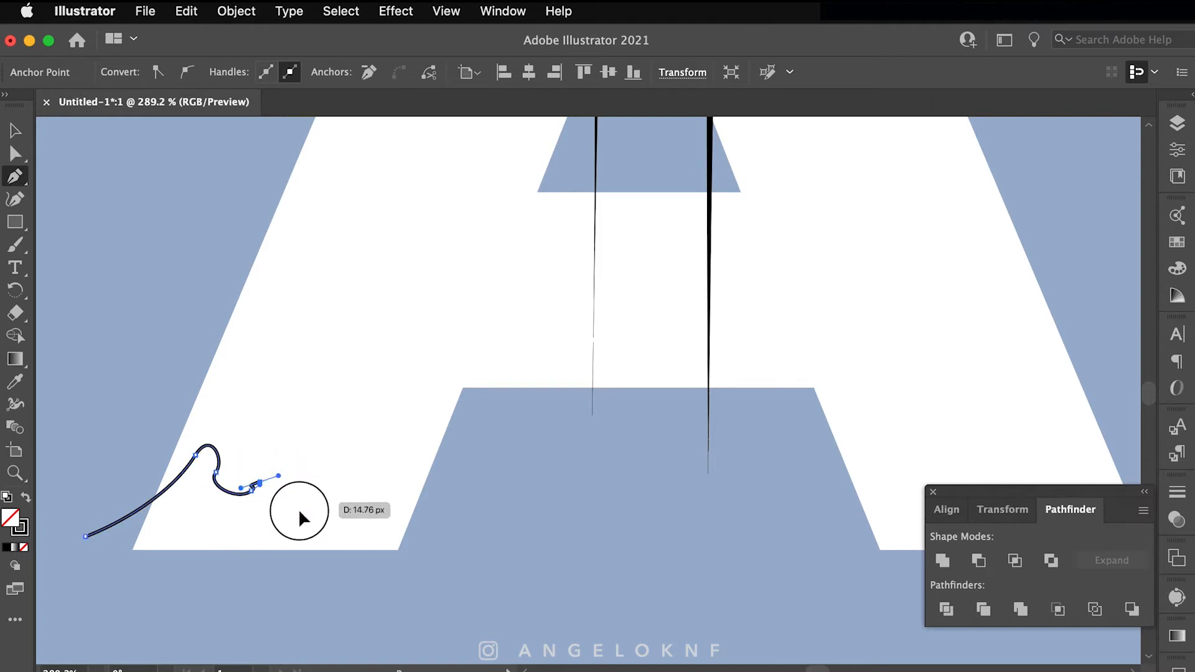
pyautogui.moveTo(353, 531); pyautogui.dragTo(402, 426)
pyautogui.press('super+z')
pyautogui.click(349, 526)
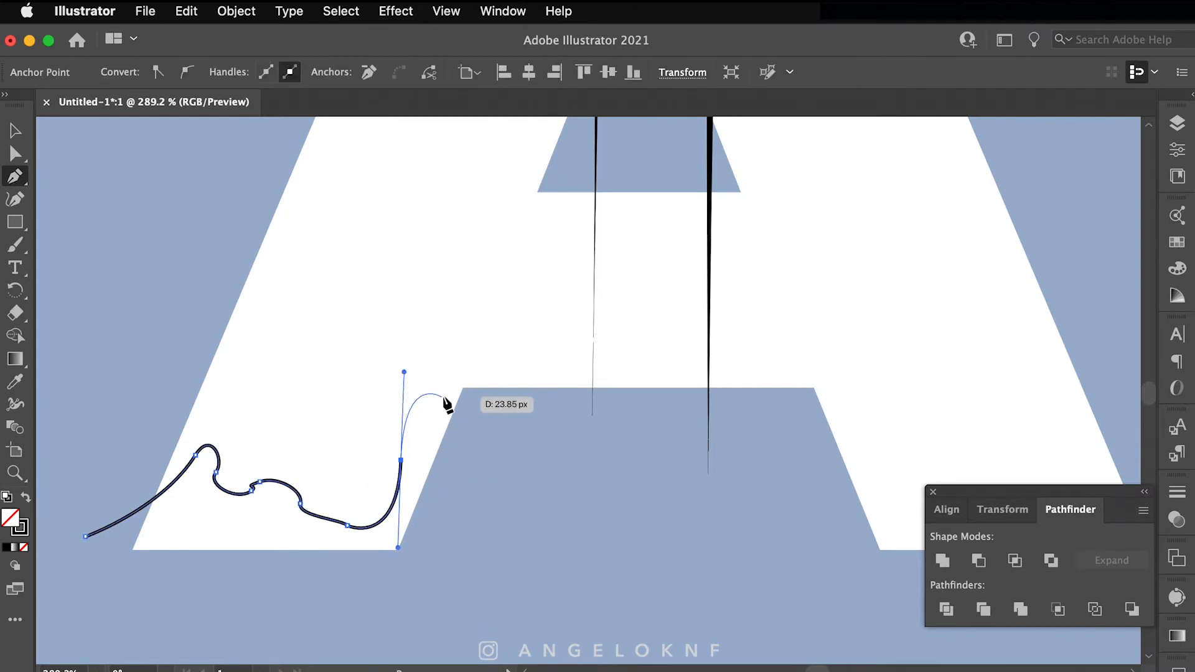
# Step: Continue the wavy edge across the A, rising into a spike on its drip line
pyautogui.moveTo(577, 395); pyautogui.dragTo(545, 540)
pyautogui.click(560, 490)
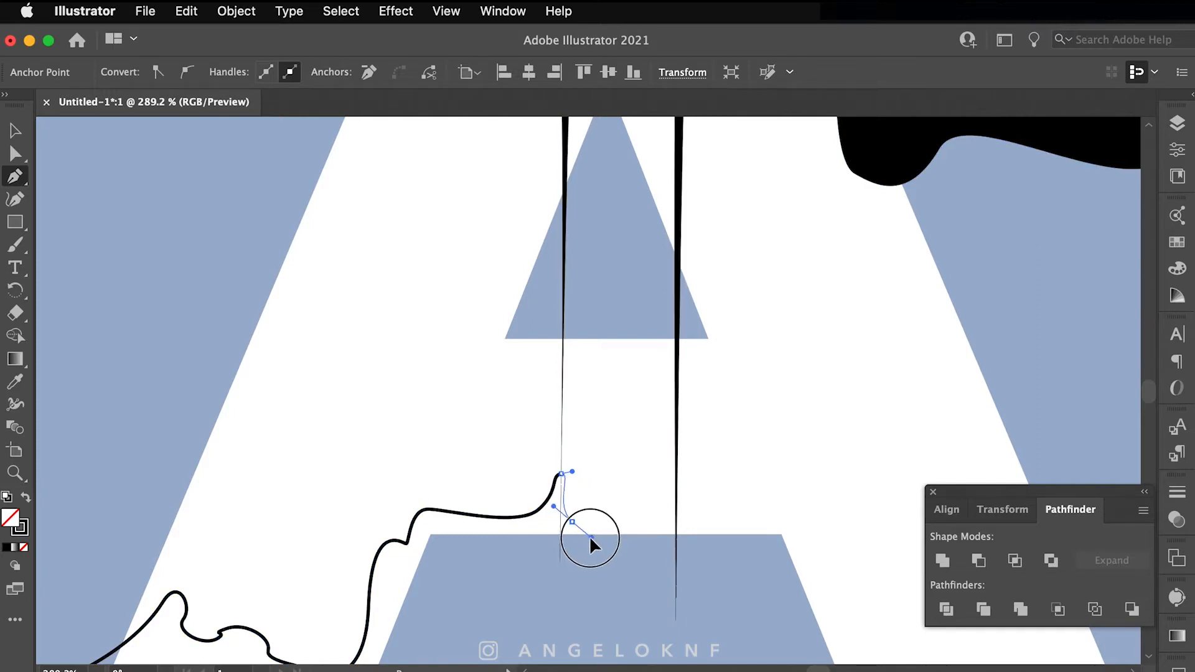
pyautogui.moveTo(676, 493); pyautogui.dragTo(677, 454)
pyautogui.click(678, 427)
pyautogui.moveTo(685, 515); pyautogui.dragTo(732, 494)
pyautogui.moveTo(735, 512); pyautogui.dragTo(732, 521)
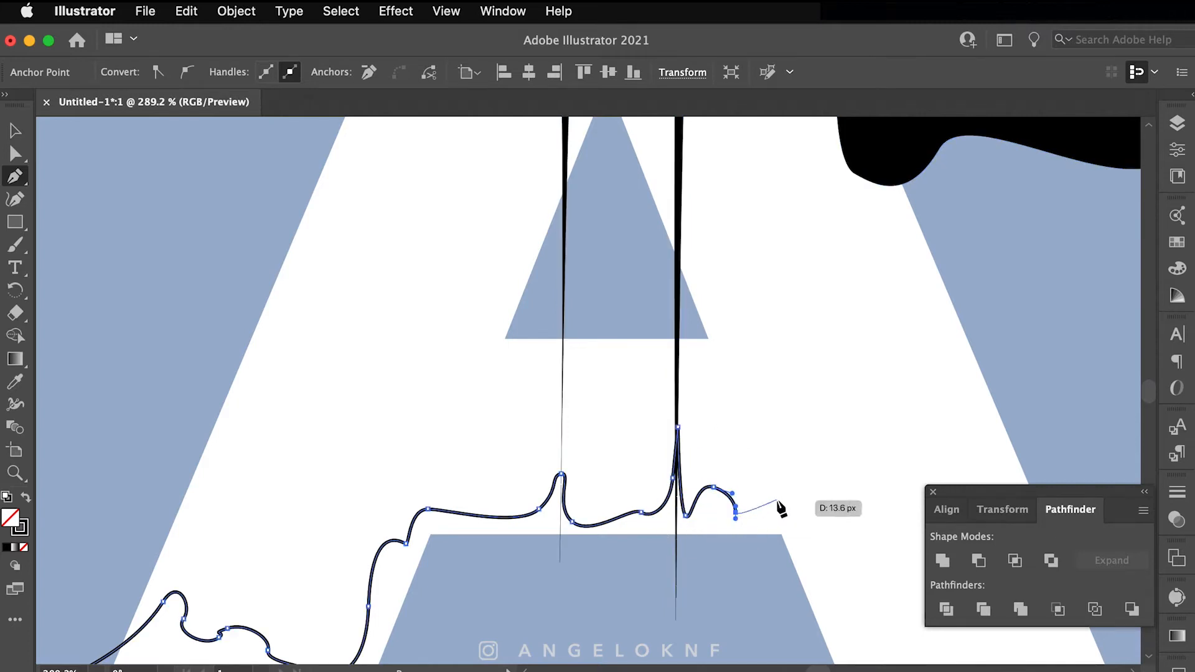
# Step: Carry the wave along the A's lower edge and up its right side
pyautogui.moveTo(801, 496); pyautogui.dragTo(606, 482)
pyautogui.moveTo(603, 538); pyautogui.dragTo(616, 559)
pyautogui.moveTo(664, 593); pyautogui.dragTo(798, 591)
pyautogui.moveTo(805, 411); pyautogui.dragTo(799, 377)
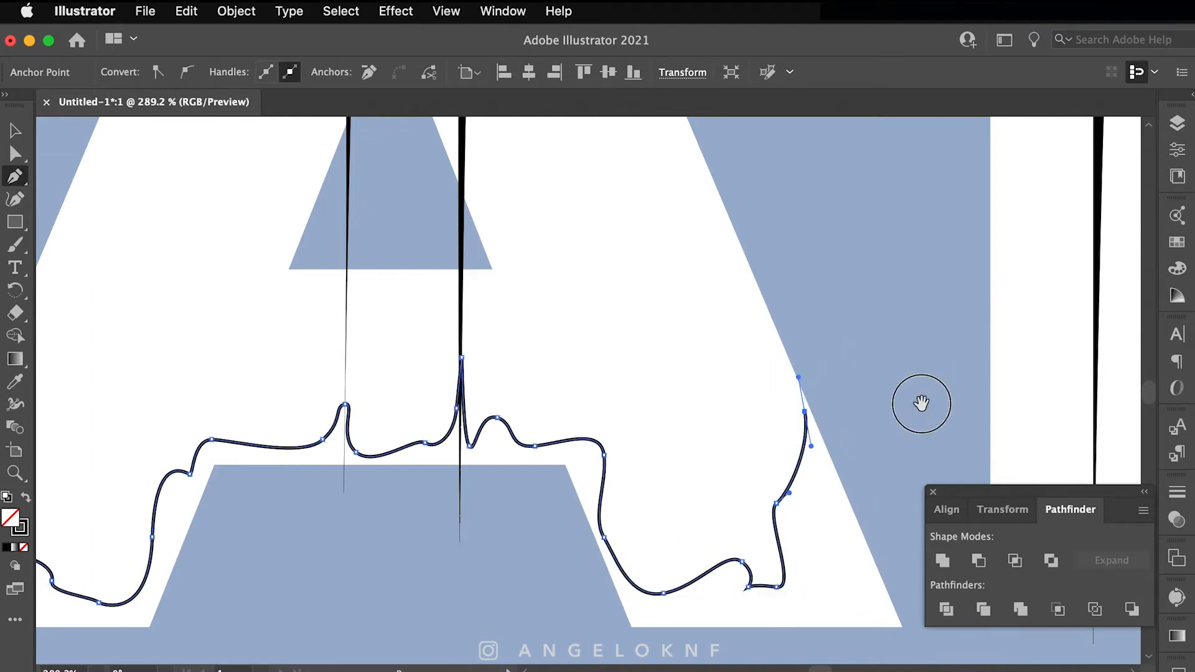
pyautogui.moveTo(920, 403); pyautogui.dragTo(631, 376)
pyautogui.moveTo(704, 403); pyautogui.dragTo(705, 416)
pyautogui.moveTo(735, 554); pyautogui.dragTo(792, 527)
pyautogui.moveTo(804, 446); pyautogui.dragTo(807, 406)
# Step: Trace smooth wavy points across the B up to the top of its drip spike
pyautogui.moveTo(913, 416); pyautogui.dragTo(556, 431)
pyautogui.moveTo(506, 516); pyautogui.dragTo(506, 479)
pyautogui.moveTo(525, 425); pyautogui.dragTo(544, 419)
pyautogui.moveTo(595, 384); pyautogui.dragTo(600, 384)
pyautogui.moveTo(672, 431); pyautogui.dragTo(710, 438)
pyautogui.moveTo(802, 422); pyautogui.dragTo(829, 426)
# Step: Bring the edge down past the B's spike with curved and corner points to its right side
pyautogui.moveTo(886, 256); pyautogui.dragTo(892, 87)
pyautogui.moveTo(939, 281); pyautogui.dragTo(740, 349)
pyautogui.moveTo(701, 481); pyautogui.dragTo(721, 531)
pyautogui.click(761, 463)
pyautogui.moveTo(772, 478); pyautogui.dragTo(777, 484)
pyautogui.moveTo(852, 462); pyautogui.dragTo(883, 440)
pyautogui.moveTo(937, 456); pyautogui.dragTo(955, 475)
# Step: Trace the wave into the C, pulling a smooth point up its drip spike
pyautogui.moveTo(984, 449); pyautogui.dragTo(557, 376)
pyautogui.click(662, 444)
pyautogui.moveTo(718, 444); pyautogui.dragTo(755, 464)
pyautogui.moveTo(786, 508); pyautogui.dragTo(796, 492)
pyautogui.moveTo(809, 290); pyautogui.dragTo(803, 196)
pyautogui.press('super+z')
pyautogui.moveTo(809, 449); pyautogui.dragTo(809, 381)
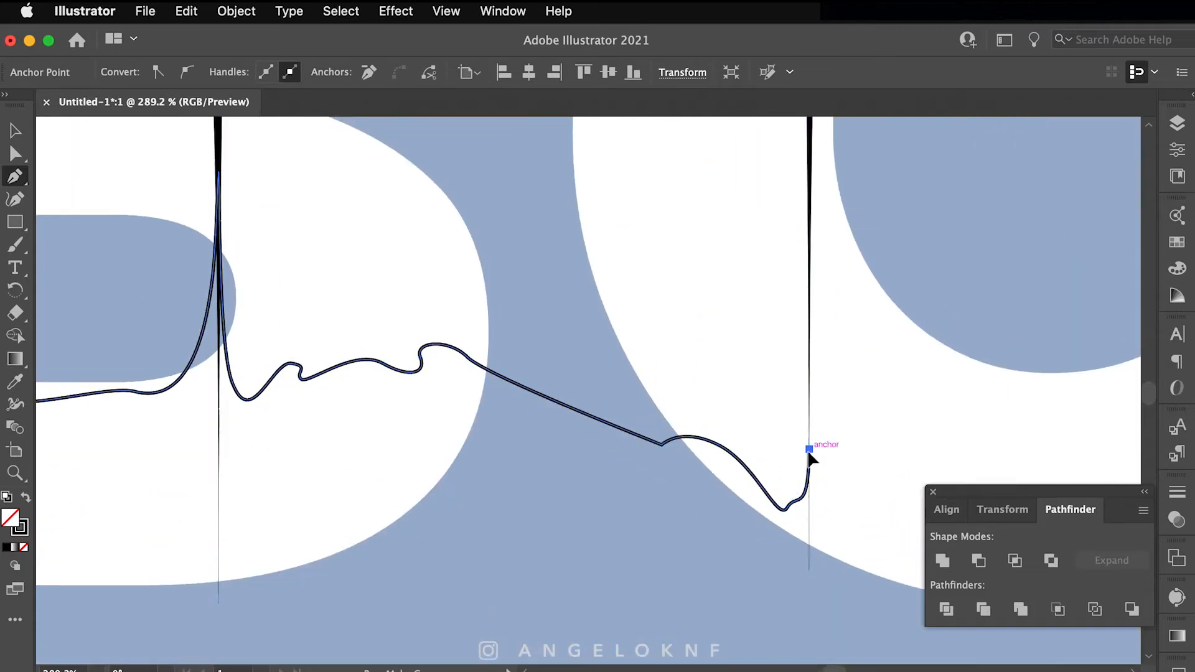
pyautogui.moveTo(766, 467); pyautogui.dragTo(429, 379)
pyautogui.moveTo(583, 404); pyautogui.dragTo(630, 417)
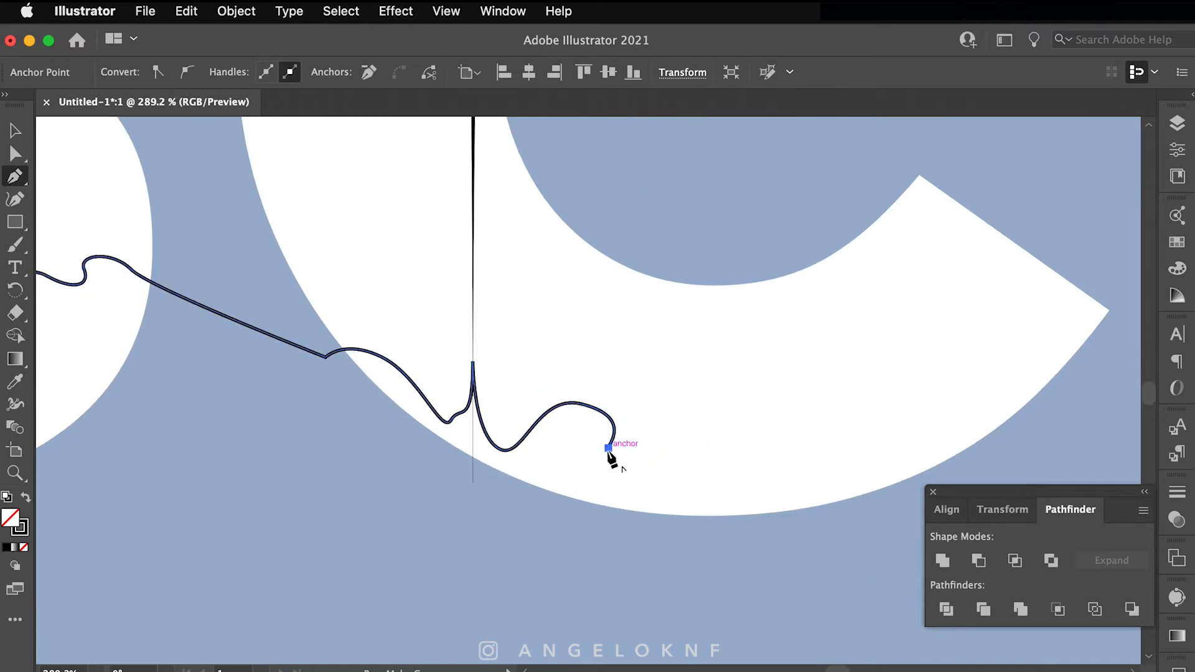
# Step: Add a tall spike point along the C's lower edge
pyautogui.click(608, 447)
pyautogui.click(707, 427)
pyautogui.moveTo(809, 414); pyautogui.dragTo(878, 376)
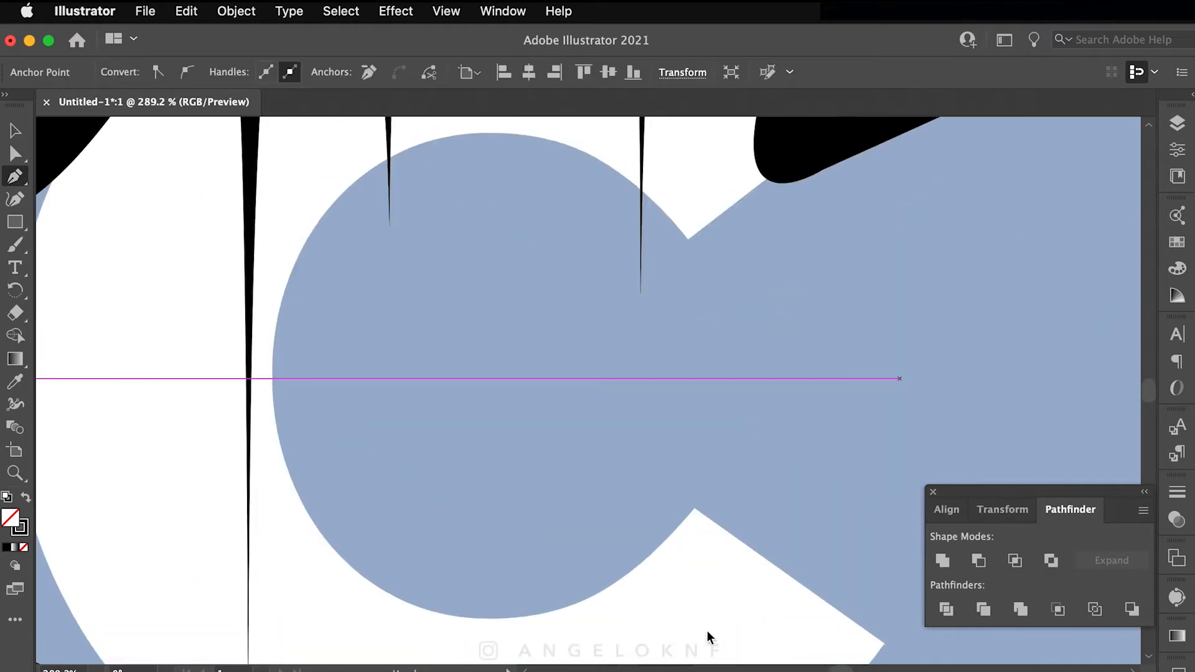
pyautogui.moveTo(707, 630); pyautogui.dragTo(805, 532)
pyautogui.press('super+z')
pyautogui.moveTo(736, 443); pyautogui.dragTo(741, 302)
pyautogui.moveTo(775, 477); pyautogui.dragTo(779, 445)
# Step: Finish the wavy edge along the C, ending with points to its right
pyautogui.moveTo(747, 599); pyautogui.dragTo(665, 480)
pyautogui.moveTo(726, 471); pyautogui.dragTo(752, 483)
pyautogui.moveTo(774, 440); pyautogui.dragTo(776, 417)
pyautogui.moveTo(761, 347); pyautogui.dragTo(776, 338)
pyautogui.click(824, 343)
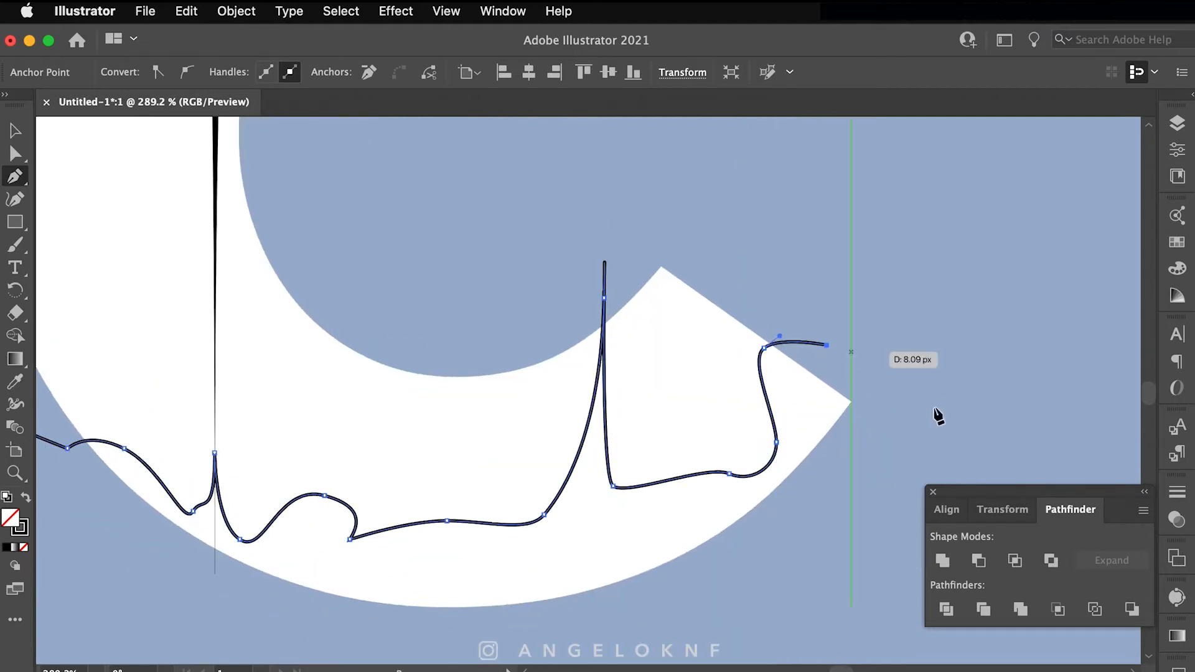
pyautogui.click(917, 413)
# Step: Add corner points below the letters and close the shape at its starting point
pyautogui.press('super+minus')
pyautogui.press('super+minus')
pyautogui.hscroll(-5, 840, 476)
pyautogui.scroll(-4, 579, 498)
pyautogui.click(592, 525)
pyautogui.click(341, 548)
pyautogui.hscroll(-8, 341, 548)
pyautogui.click(166, 511)
pyautogui.click(178, 473)
# Step: Fill the closed drip shape black and return to the Selection tool
pyautogui.click(25, 497)
pyautogui.press('v')
pyautogui.scroll(5, 506, 470)
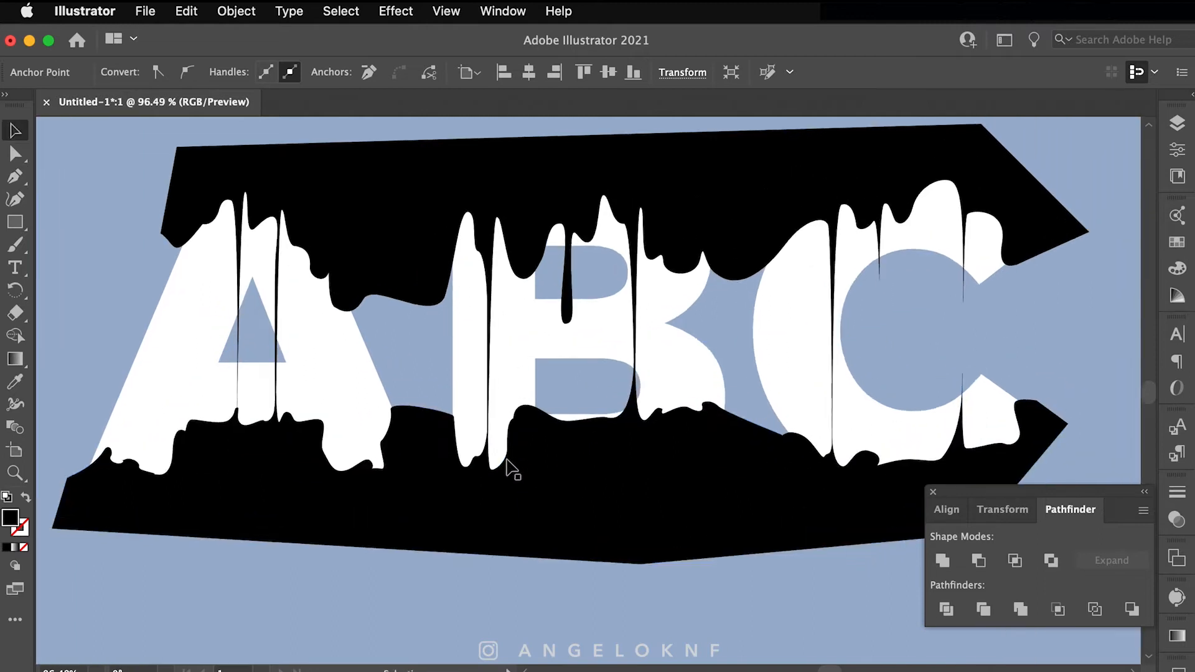
pyautogui.hscroll(5, 509, 468)
pyautogui.scroll(-5, 546, 453)
pyautogui.scroll(5, 707, 480)
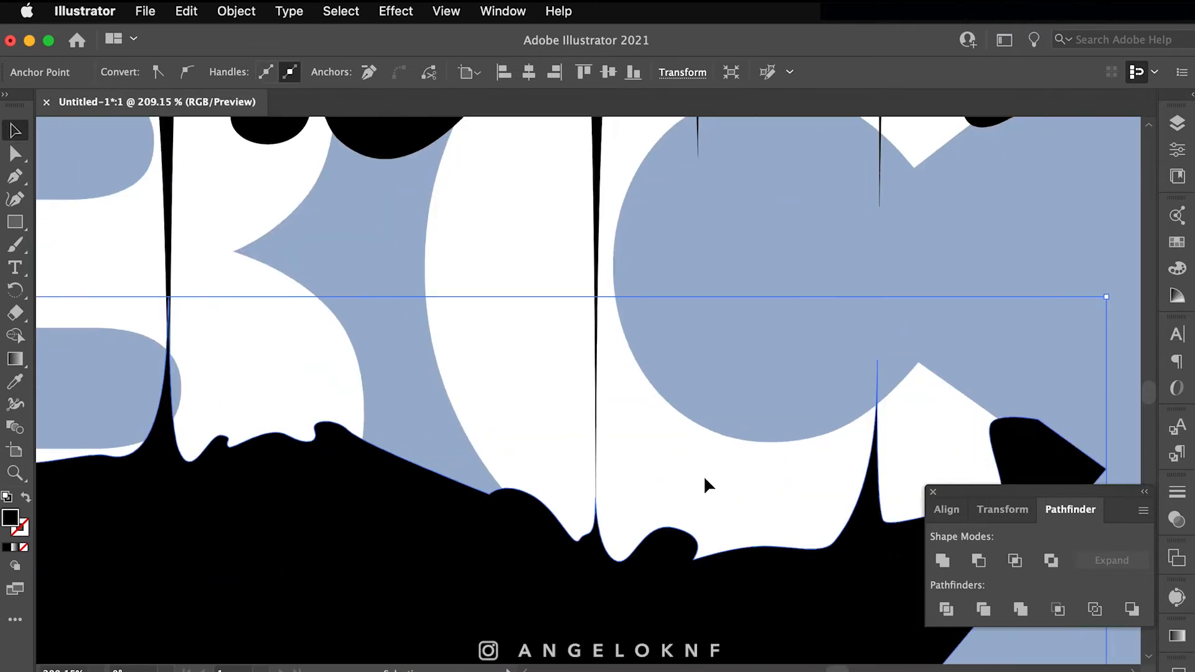
pyautogui.scroll(2, 691, 523)
pyautogui.scroll(-6, 680, 558)
# Step: Duplicate the ABC text layer, unlock the upper copy and select it
pyautogui.click(608, 342)
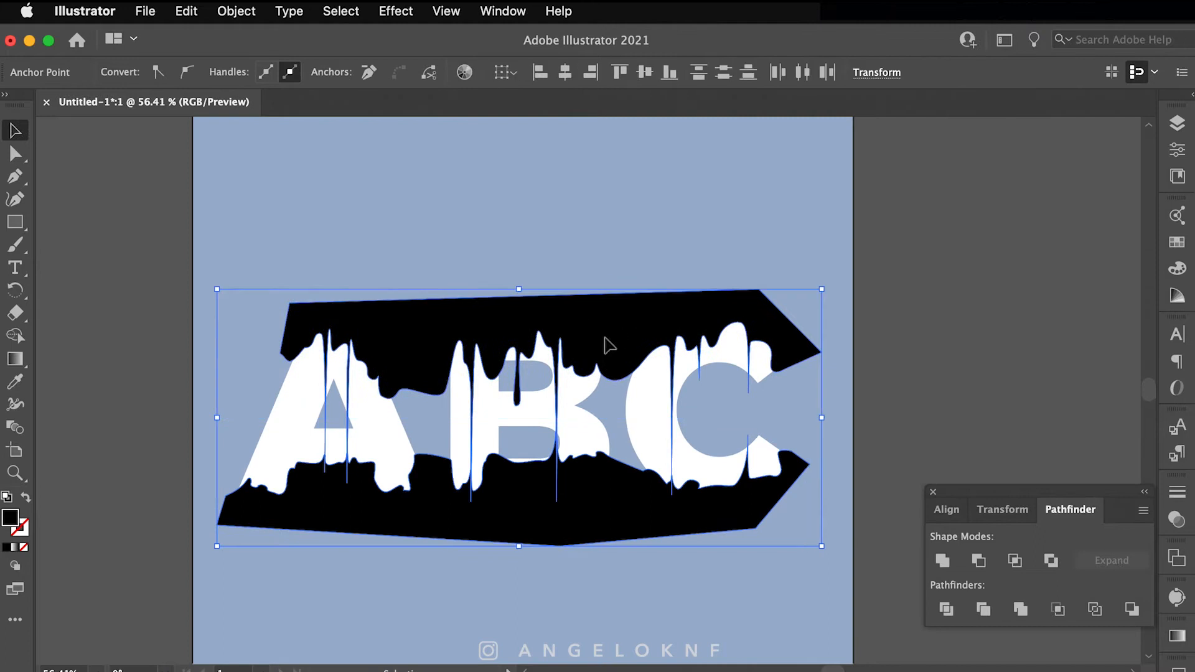
pyautogui.click(392, 430)
pyautogui.click(1177, 123)
pyautogui.moveTo(1053, 186); pyautogui.dragTo(1058, 175)
pyautogui.click(963, 185)
pyautogui.click(1127, 183)
# Step: Outline the ABC copy, make it a compound path, and clip it with the black shape
pyautogui.click(236, 11)
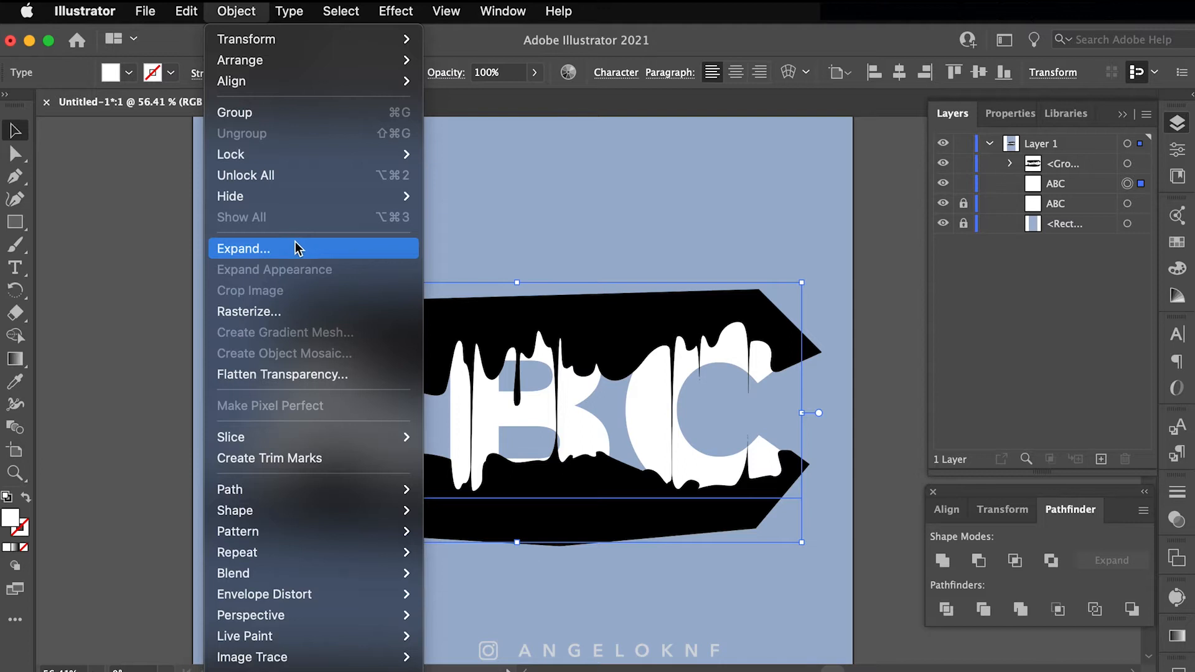
pyautogui.moveTo(290, 11)
pyautogui.click(373, 365)
pyautogui.click(237, 11)
pyautogui.press('super+8')
pyautogui.keyDown('shift'); pyautogui.click(609, 310); pyautogui.keyUp('shift')
pyautogui.click(237, 11)
pyautogui.press('super+7')
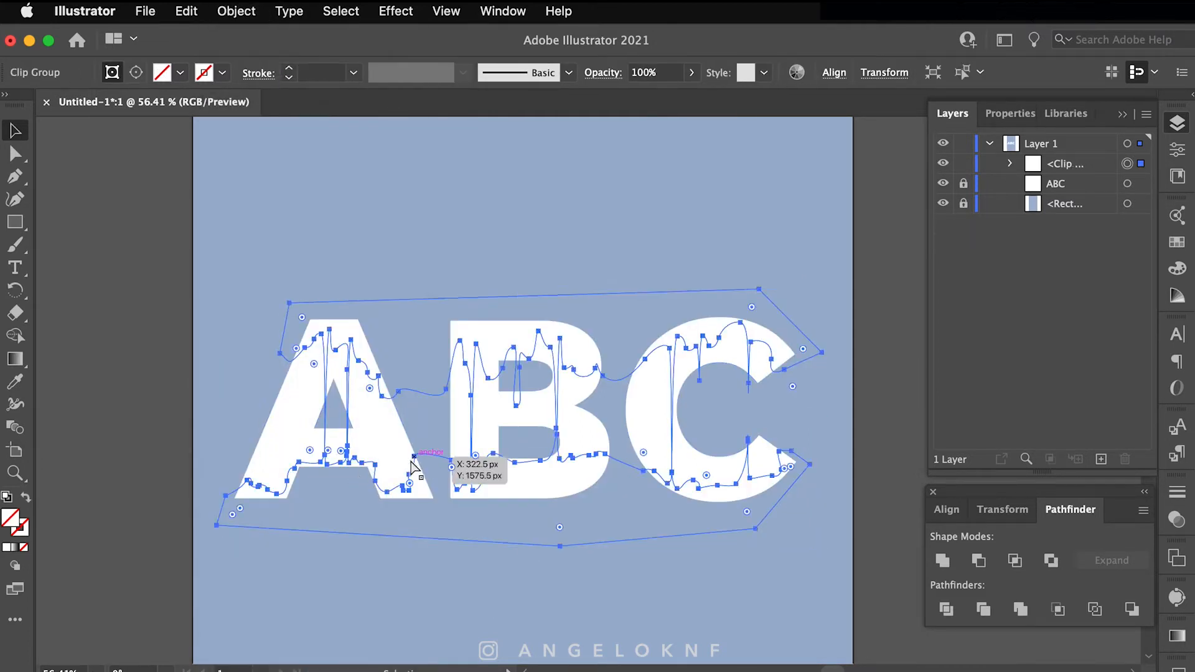
# Step: Try filling the clip group black, then undo back to before the clipping mask
pyautogui.click(1141, 164)
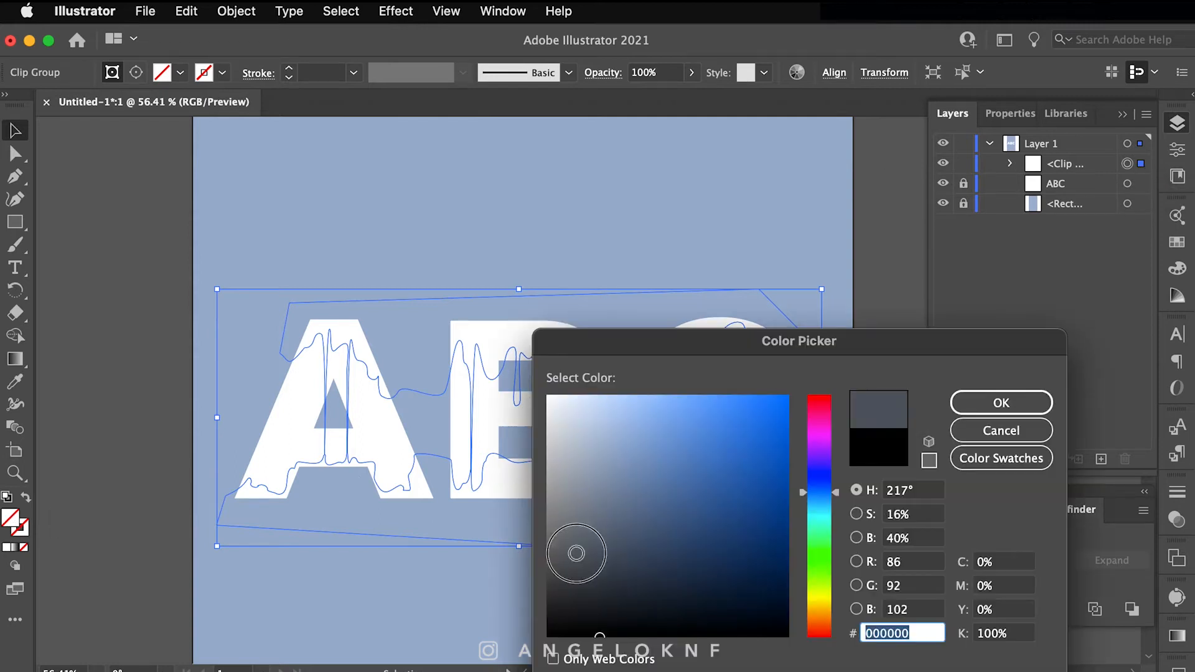
pyautogui.press('Return')
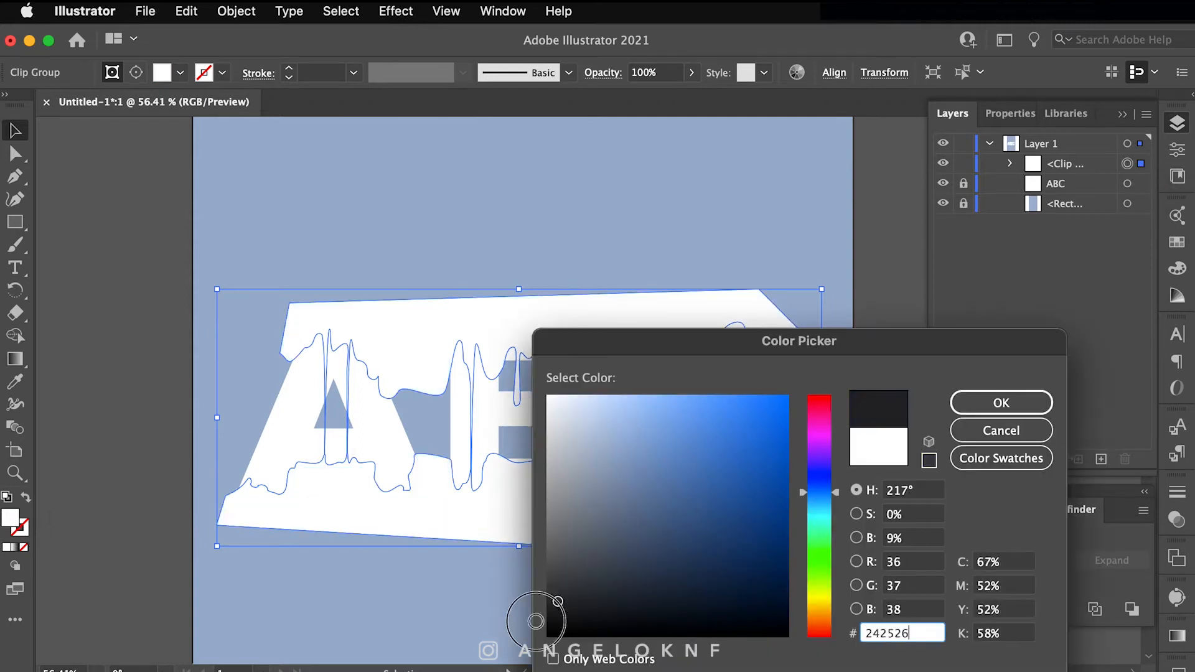
pyautogui.press('Return')
pyautogui.click(943, 183)
pyautogui.press('super+z')
pyautogui.press('super+z')
pyautogui.press('super+z')
pyautogui.press('super+z')
# Step: Move the letter group below the compound shape and toggle layer visibility, then undo
pyautogui.moveTo(1090, 164); pyautogui.dragTo(1097, 191)
pyautogui.click(943, 203)
pyautogui.click(943, 184)
pyautogui.keyDown('shift'); pyautogui.click(1140, 183); pyautogui.keyUp('shift')
pyautogui.click(236, 14)
pyautogui.click(1004, 262)
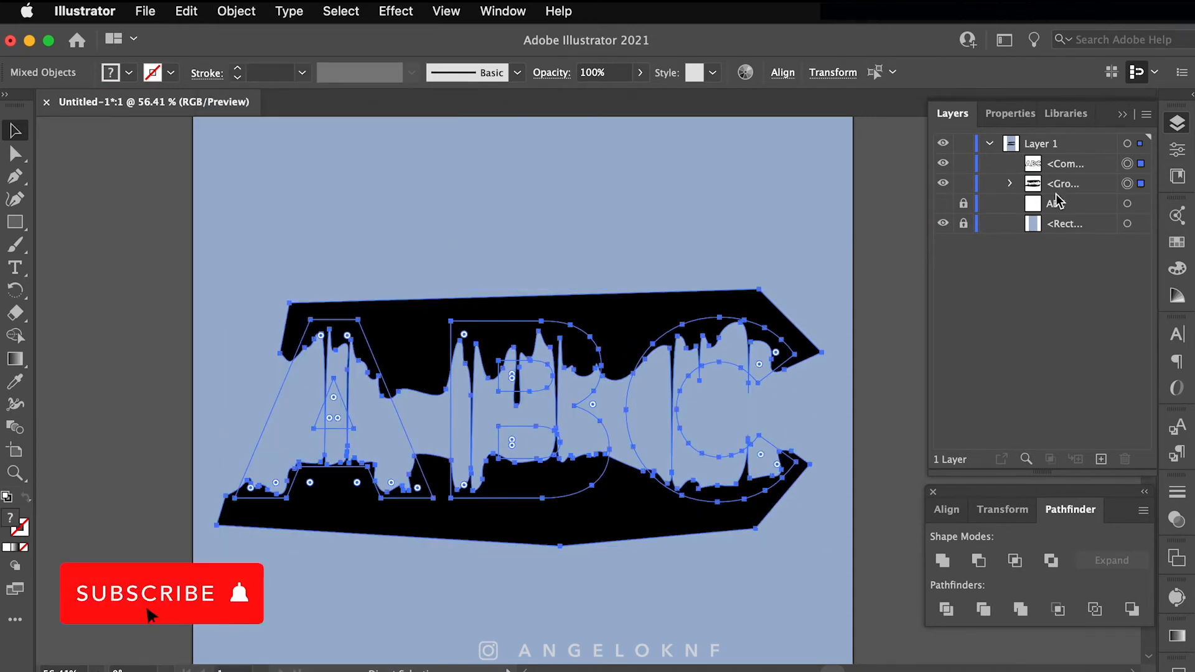
pyautogui.press('super+z')
pyautogui.press('super+z')
# Step: Place the white letter group above the black and test a clipping mask, then undo it
pyautogui.moveTo(1072, 185); pyautogui.dragTo(1090, 156)
pyautogui.keyDown('shift'); pyautogui.click(1141, 184); pyautogui.keyUp('shift')
pyautogui.click(237, 11)
pyautogui.click(461, 670)
pyautogui.press('super+z')
# Step: Make the black group a compound path, move it to the top, and mask the letters with it
pyautogui.click(1140, 183)
pyautogui.click(236, 11)
pyautogui.click(461, 670)
pyautogui.click(1141, 163)
pyautogui.keyDown('shift'); pyautogui.click(1141, 164); pyautogui.keyUp('shift')
pyautogui.click(236, 11)
pyautogui.click(460, 670)
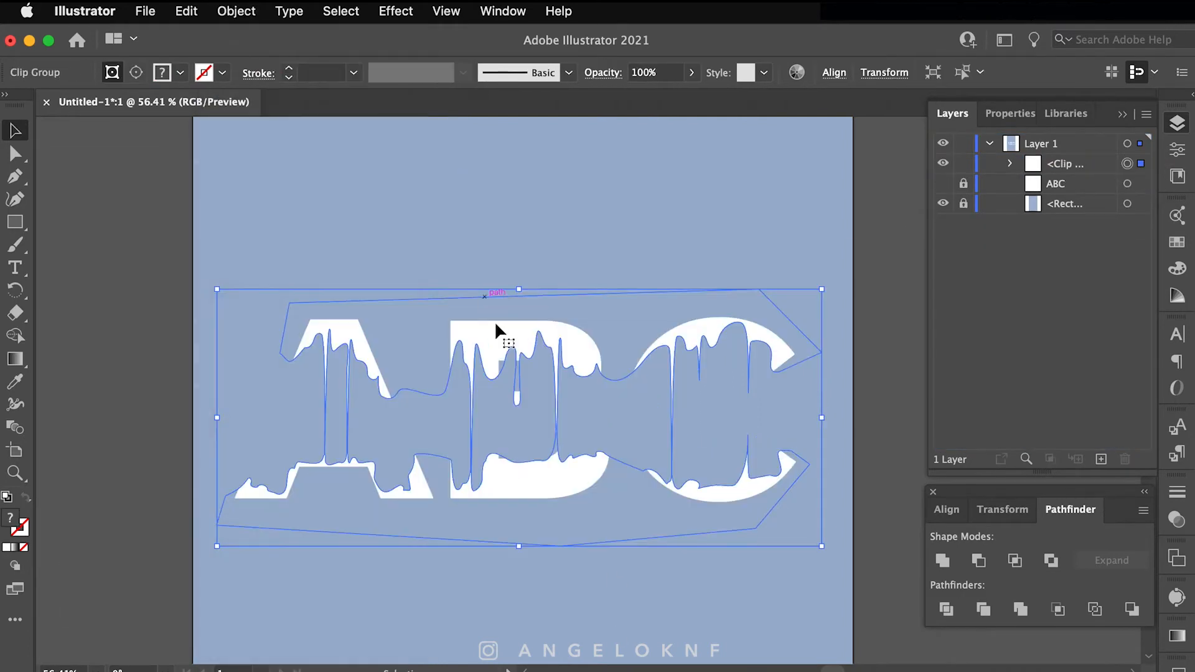
pyautogui.click(541, 255)
# Step: Fill the masked letter group inside the clip group near-black
pyautogui.click(607, 290)
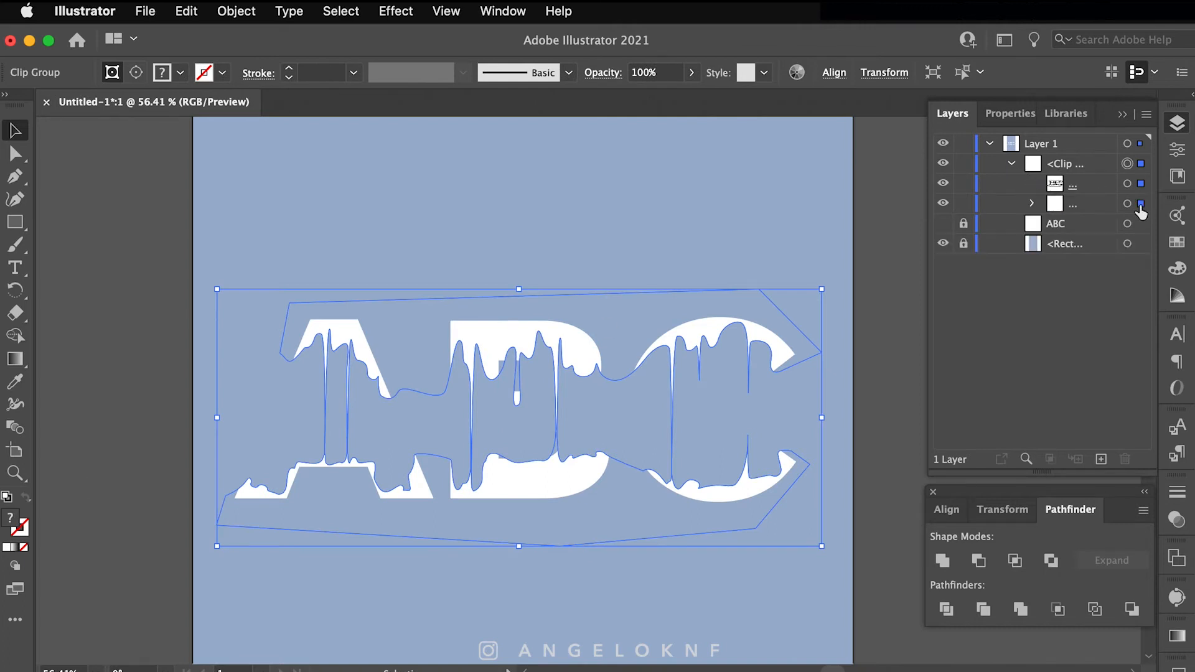
pyautogui.doubleClick(10, 518)
pyautogui.moveTo(554, 630)
pyautogui.mouseDown()
pyautogui.moveTo(533, 638)
pyautogui.moveTo(558, 635)
pyautogui.mouseUp()
pyautogui.click(1001, 403)
pyautogui.press('super+z')
pyautogui.click(1139, 203)
pyautogui.doubleClick(13, 518)
pyautogui.press('Return')
pyautogui.click(662, 554)
# Step: Show the white ABC layer again and select the clip group with Direct Selection
pyautogui.scroll(6, 427, 509)
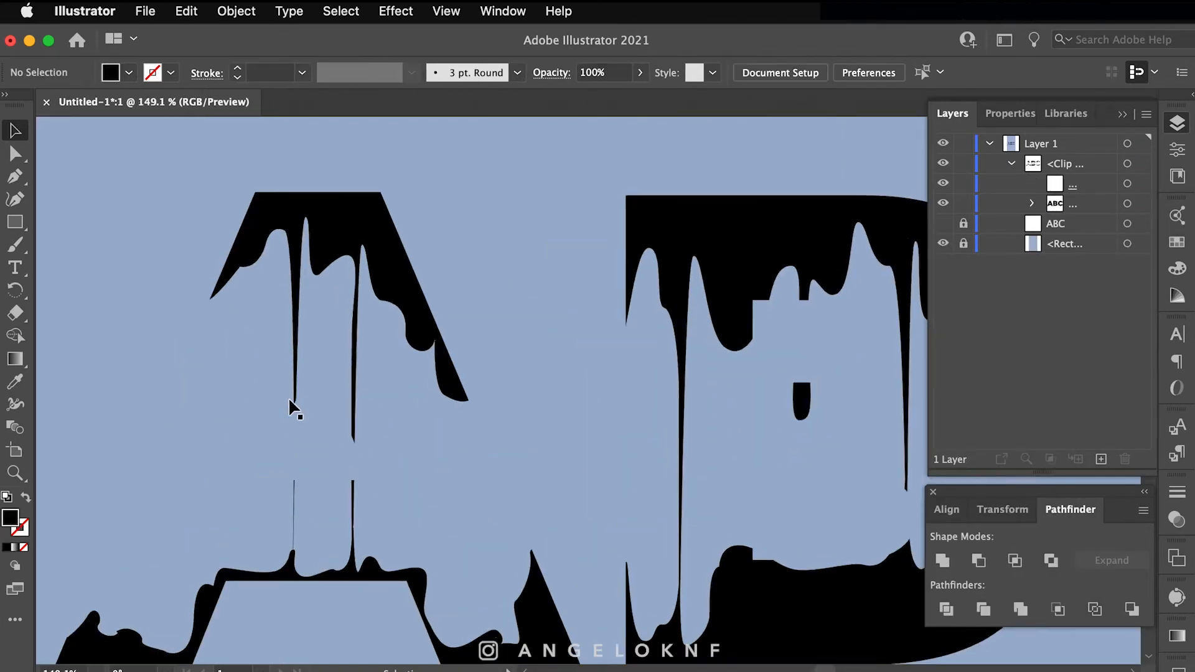
pyautogui.click(942, 223)
pyautogui.hscroll(-2, 559, 252)
pyautogui.click(576, 238)
pyautogui.press('a')
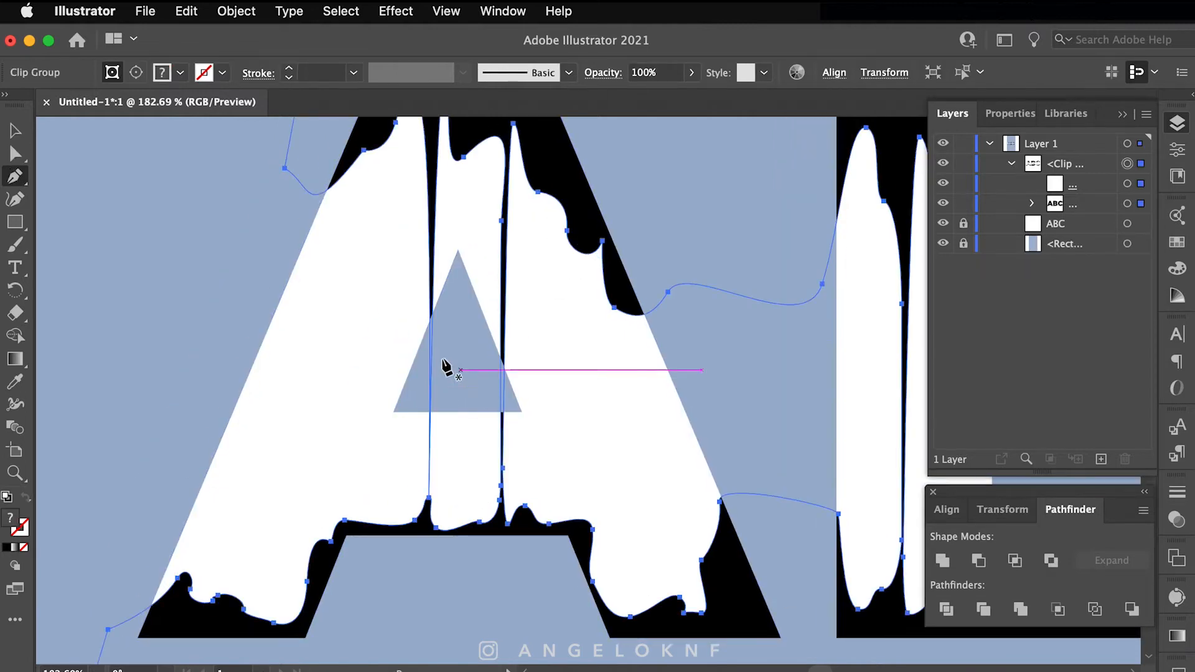
# Step: With the Pencil tool, add a bulge to the A's right drip and redraw its left drip edge, undoing a stray stroke
pyautogui.click(1033, 204)
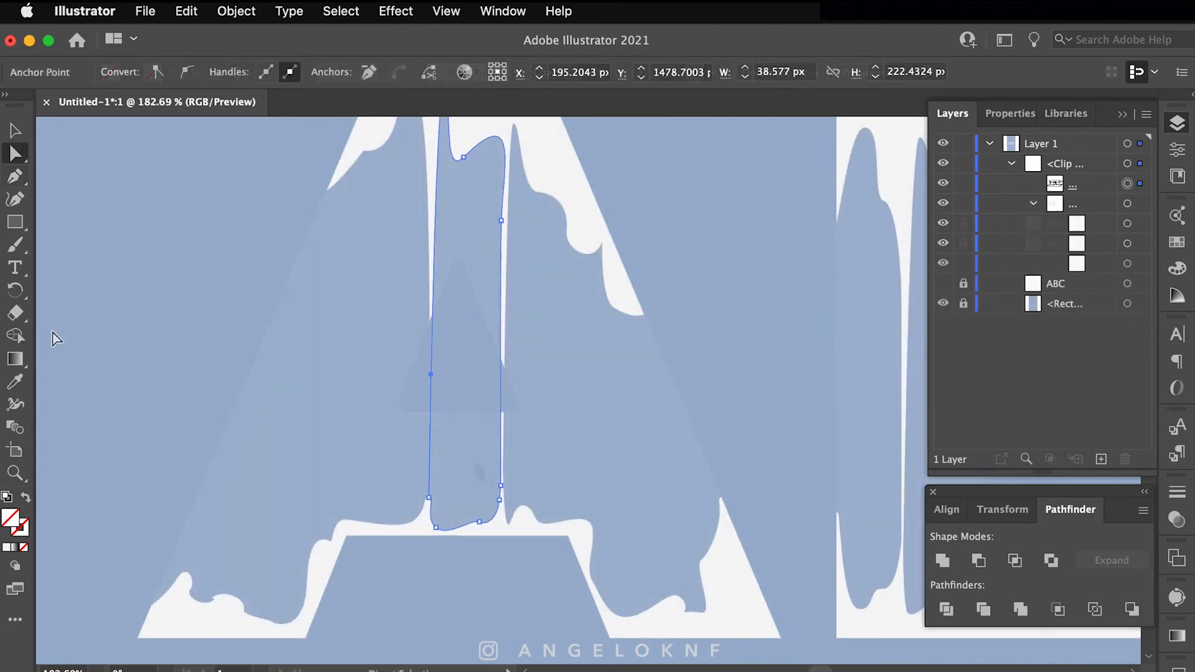
pyautogui.moveTo(15, 245); pyautogui.dragTo(69, 265)
pyautogui.keyDown('super'); pyautogui.click(505, 334); pyautogui.keyUp('super')
pyautogui.moveTo(506, 320)
pyautogui.mouseDown()
pyautogui.moveTo(509, 427)
pyautogui.moveTo(453, 333)
pyautogui.moveTo(465, 411)
pyautogui.mouseUp()
pyautogui.keyDown('super'); pyautogui.click(501, 304); pyautogui.keyUp('super')
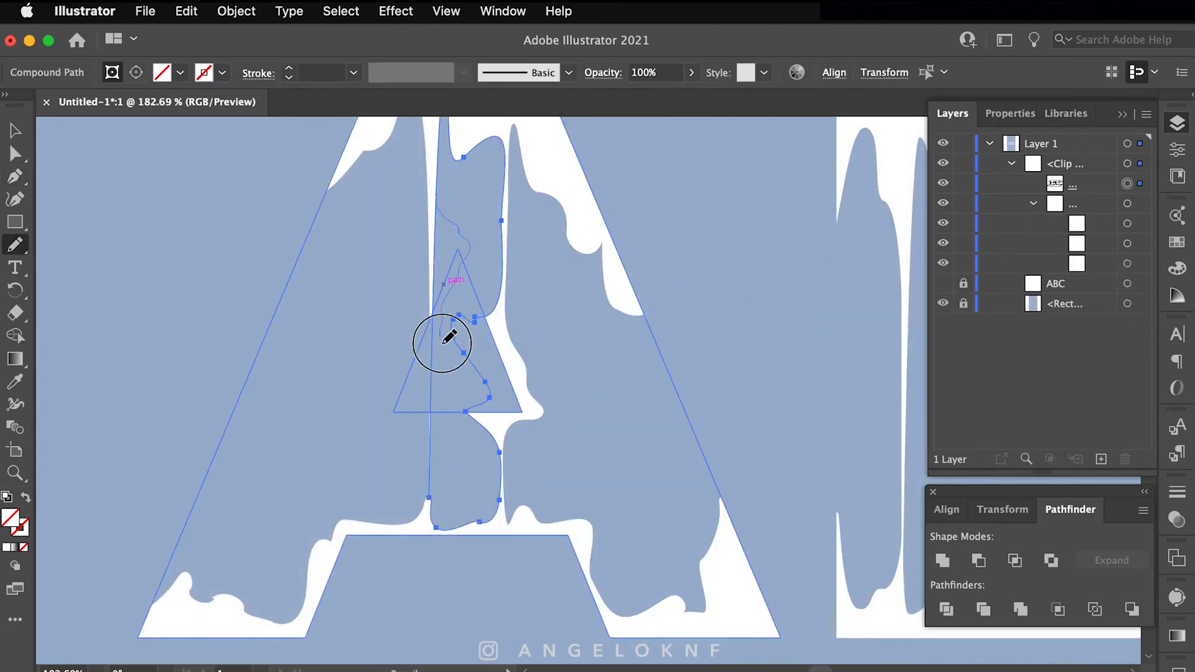
pyautogui.moveTo(428, 302); pyautogui.dragTo(432, 292)
pyautogui.press('super+z')
# Step: Select the A's inner drip path and try reshaping its lower-left edge, undoing the result
pyautogui.keyDown('super'); pyautogui.click(431, 310); pyautogui.keyUp('super')
pyautogui.click(1140, 184)
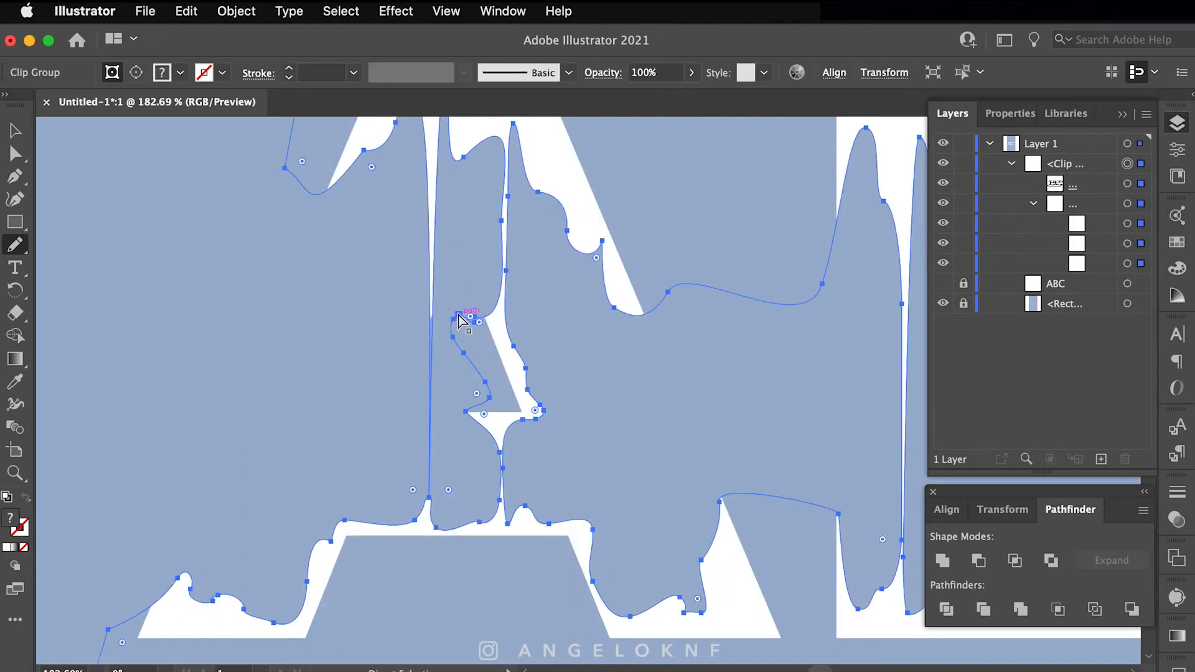
pyautogui.click(1141, 205)
pyautogui.keyDown('super'); pyautogui.click(435, 195); pyautogui.keyUp('super')
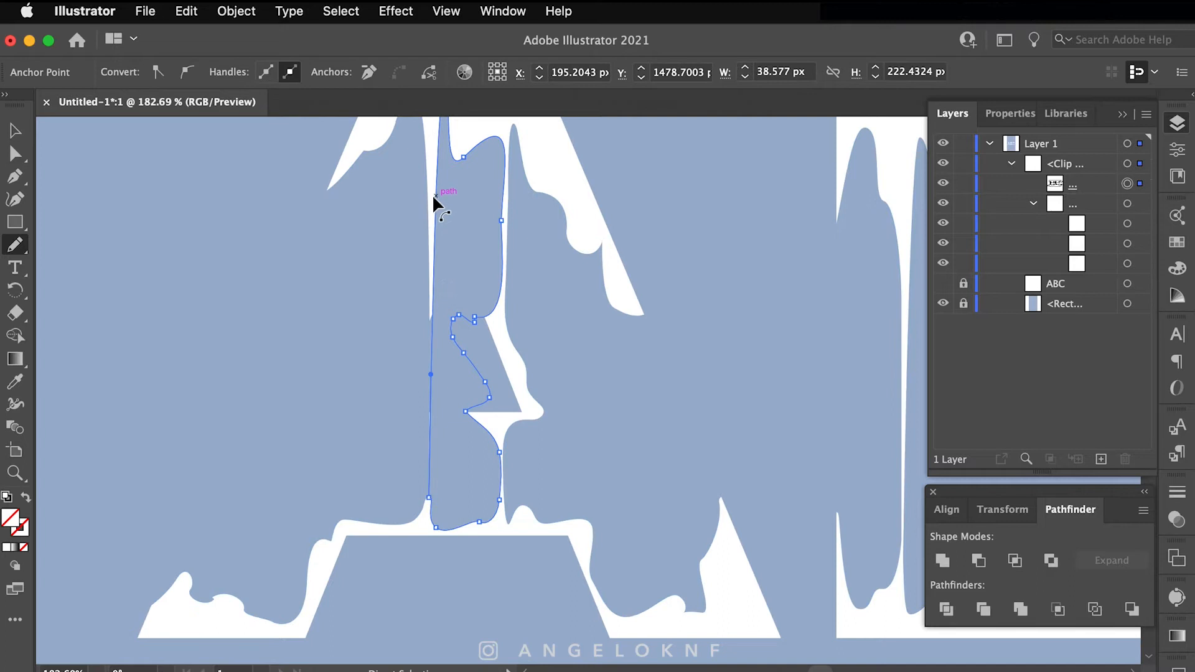
pyautogui.moveTo(455, 356); pyautogui.dragTo(428, 517)
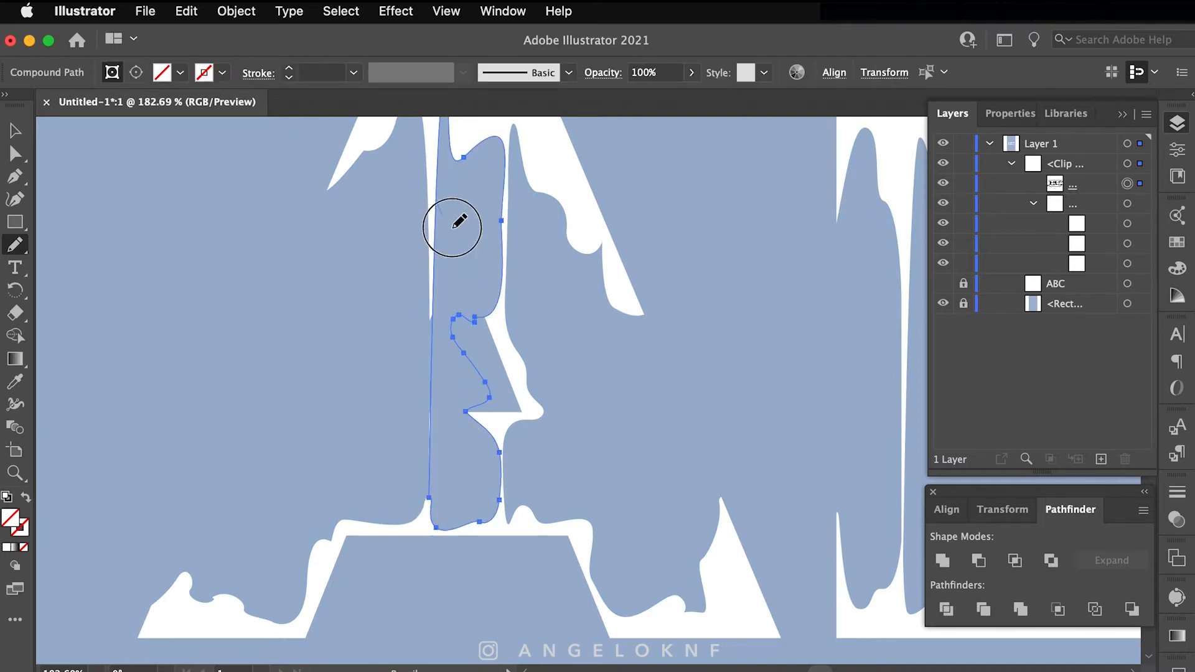
pyautogui.press('super+z')
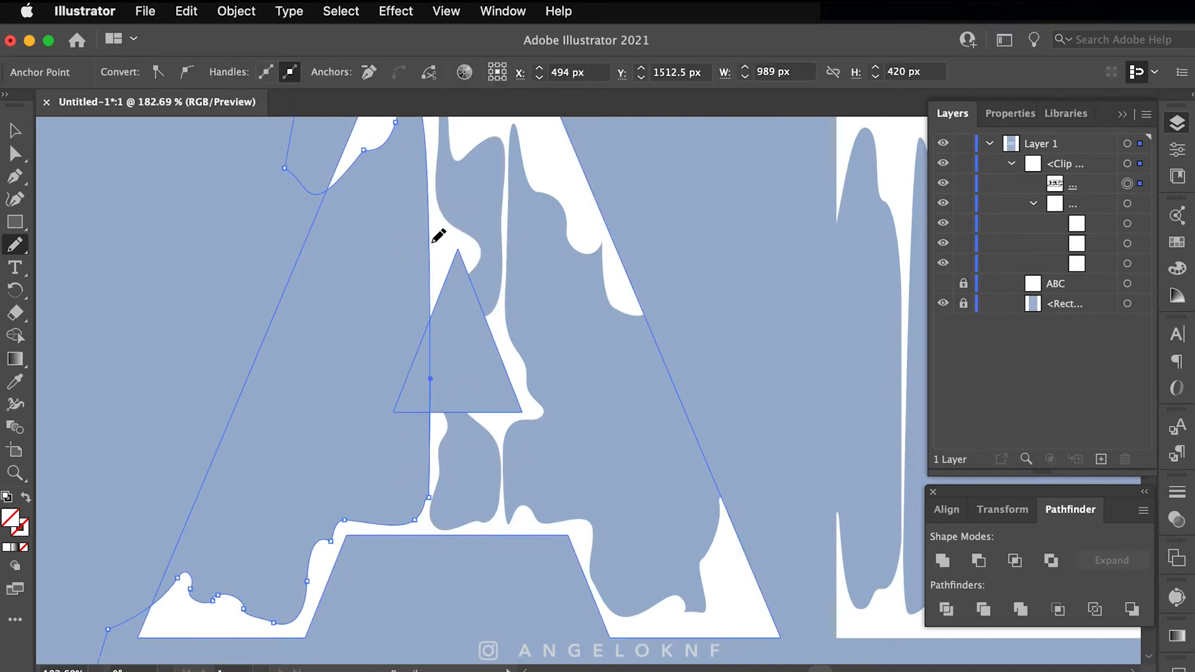
# Step: Redraw the left drip edge and the right drip edge inside the A
pyautogui.moveTo(424, 463); pyautogui.dragTo(427, 488)
pyautogui.moveTo(441, 310); pyautogui.dragTo(560, 315)
pyautogui.keyDown('super'); pyautogui.click(856, 586); pyautogui.keyUp('super')
pyautogui.keyDown('super'); pyautogui.click(821, 590); pyautogui.keyUp('super')
pyautogui.moveTo(833, 534)
pyautogui.mouseDown()
pyautogui.moveTo(816, 558)
pyautogui.moveTo(820, 596)
pyautogui.mouseUp()
# Step: Redraw the drip around the A's left foot, undoing a misapplied stroke first
pyautogui.keyDown('super'); pyautogui.click(347, 609); pyautogui.keyUp('super')
pyautogui.moveTo(226, 636); pyautogui.dragTo(224, 638)
pyautogui.press('super+z')
pyautogui.keyDown('super'); pyautogui.click(309, 587); pyautogui.keyUp('super')
pyautogui.moveTo(309, 587); pyautogui.dragTo(225, 634)
pyautogui.keyDown('super'); pyautogui.click(376, 533); pyautogui.keyUp('super')
# Step: Reshape the left and right drip tips inside the A
pyautogui.moveTo(501, 453)
pyautogui.mouseDown()
pyautogui.moveTo(424, 480)
pyautogui.moveTo(456, 488)
pyautogui.mouseUp()
pyautogui.keyDown('super'); pyautogui.click(429, 200); pyautogui.keyUp('super')
pyautogui.moveTo(408, 234); pyautogui.dragTo(355, 230)
pyautogui.moveTo(327, 459); pyautogui.dragTo(152, 398)
pyautogui.keyDown('super'); pyautogui.click(509, 284); pyautogui.keyUp('super')
pyautogui.moveTo(512, 288)
pyautogui.mouseDown()
pyautogui.moveTo(544, 315)
pyautogui.moveTo(567, 290)
pyautogui.moveTo(733, 324)
pyautogui.mouseUp()
pyautogui.keyDown('super'); pyautogui.click(608, 315); pyautogui.keyUp('super')
# Step: Redraw the right drip's neck so it splits into separate blobs
pyautogui.keyDown('super'); pyautogui.click(462, 411); pyautogui.keyUp('super')
pyautogui.moveTo(479, 395)
pyautogui.mouseDown()
pyautogui.moveTo(495, 402)
pyautogui.moveTo(485, 412)
pyautogui.mouseUp()
pyautogui.keyDown('super'); pyautogui.click(476, 407); pyautogui.keyUp('super')
pyautogui.moveTo(497, 252); pyautogui.dragTo(549, 336)
pyautogui.keyDown('super'); pyautogui.click(549, 336); pyautogui.keyUp('super')
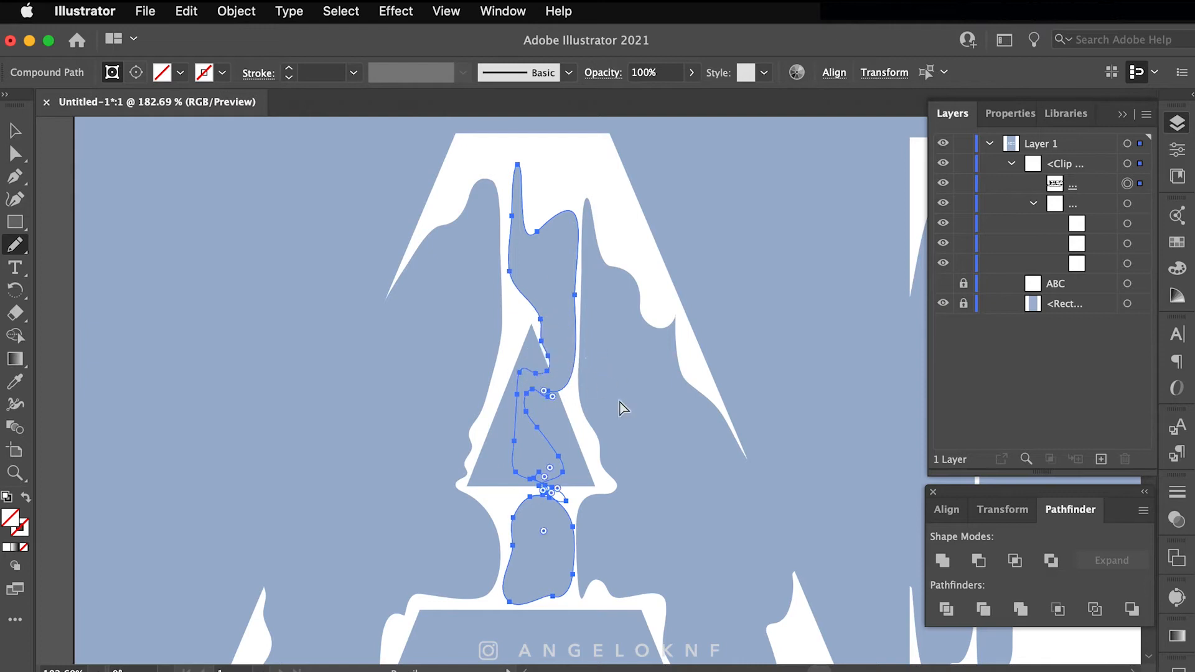
pyautogui.keyDown('super'); pyautogui.click(621, 403); pyautogui.keyUp('super')
# Step: Pan over to the letter B and select its drip path
pyautogui.moveTo(829, 477); pyautogui.dragTo(695, 398)
pyautogui.moveTo(921, 367); pyautogui.dragTo(548, 478)
pyautogui.moveTo(602, 408); pyautogui.dragTo(527, 341)
pyautogui.keyDown('super'); pyautogui.click(527, 341); pyautogui.keyUp('super')
pyautogui.keyDown('super'); pyautogui.click(534, 341); pyautogui.keyUp('super')
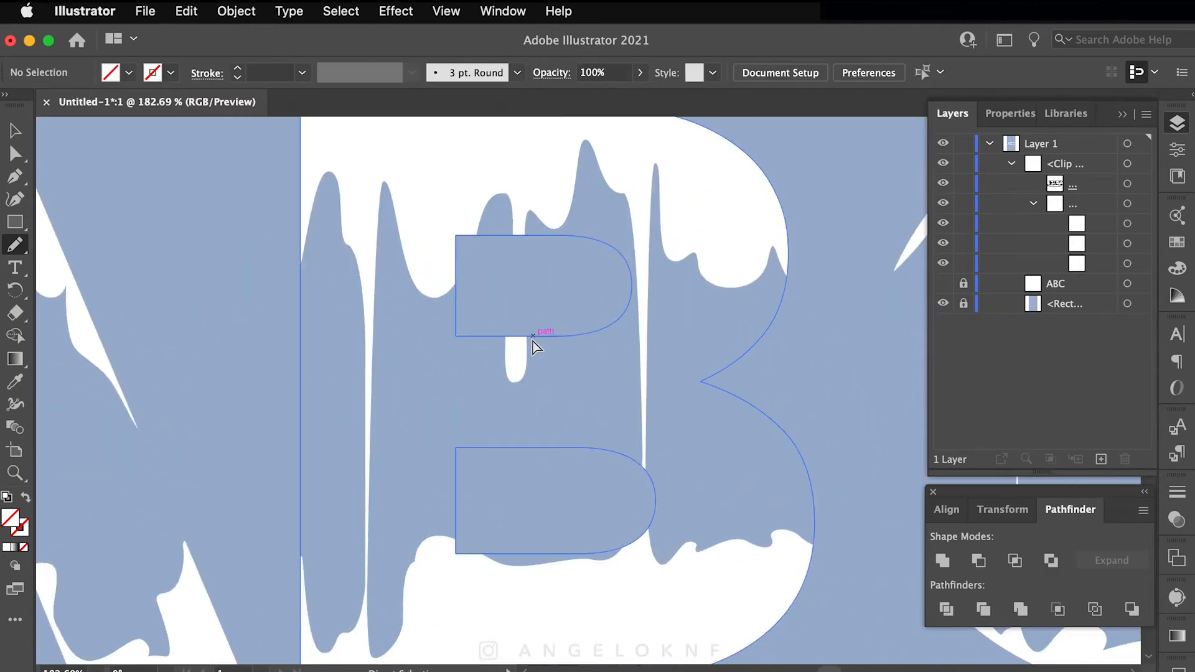
# Step: Redraw the B's drip around its upper counter, undoing a stray new path
pyautogui.moveTo(449, 295)
pyautogui.mouseDown()
pyautogui.moveTo(501, 334)
pyautogui.moveTo(453, 309)
pyautogui.moveTo(476, 230)
pyautogui.mouseUp()
pyautogui.press('super+z')
pyautogui.keyDown('super'); pyautogui.click(439, 297); pyautogui.keyUp('super')
pyautogui.moveTo(583, 223)
pyautogui.mouseDown()
pyautogui.moveTo(570, 223)
pyautogui.moveTo(525, 336)
pyautogui.mouseUp()
pyautogui.keyDown('super'); pyautogui.click(594, 378); pyautogui.keyUp('super')
# Step: Reshape the B drip's lower edge, then scroll right and select the C's drip path
pyautogui.keyDown('super'); pyautogui.click(514, 381); pyautogui.keyUp('super')
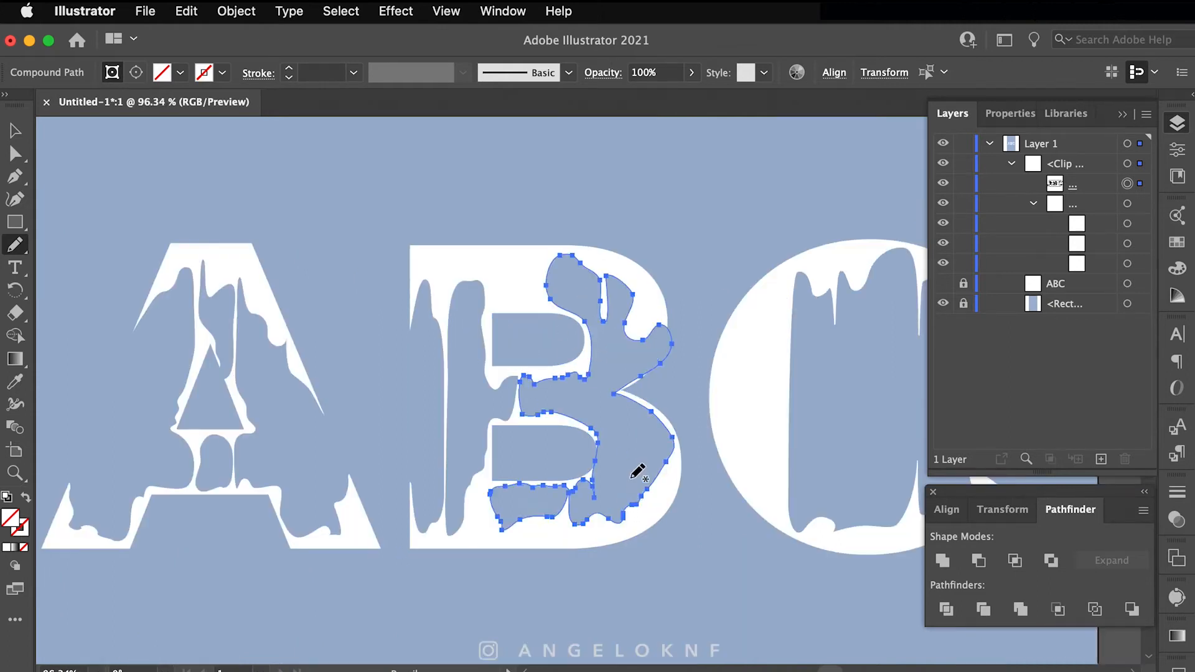
pyautogui.keyDown('super'); pyautogui.click(642, 505); pyautogui.keyUp('super')
pyautogui.moveTo(642, 506); pyautogui.dragTo(626, 521)
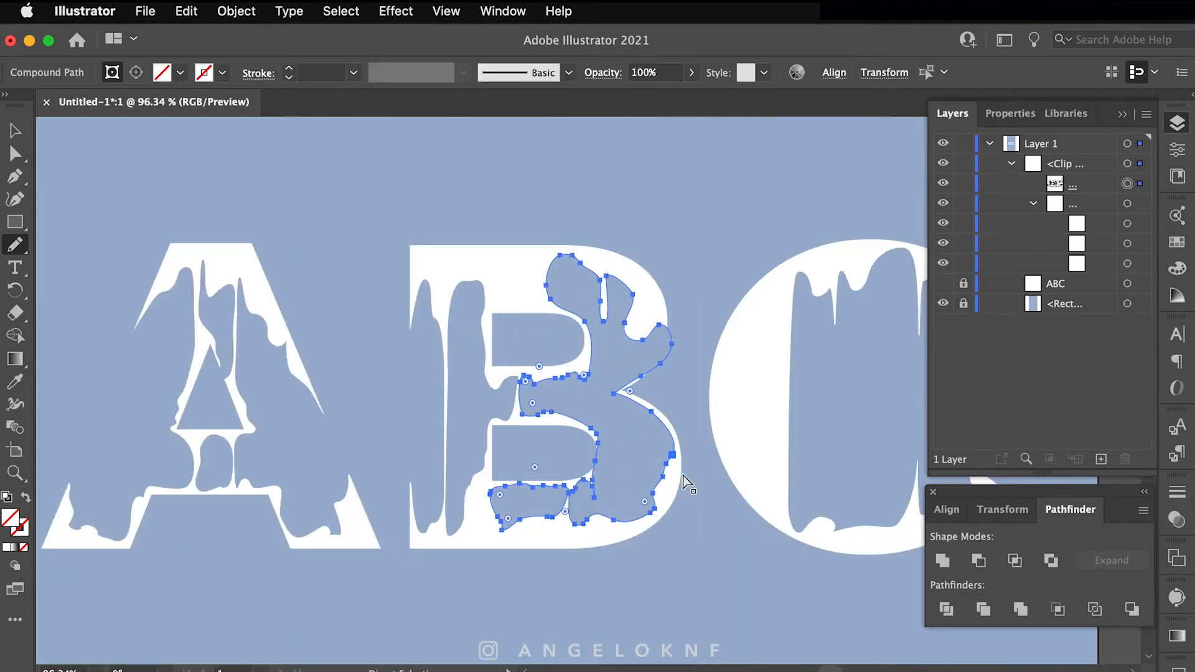
pyautogui.hscroll(5, 699, 468)
pyautogui.keyDown('super'); pyautogui.click(648, 273); pyautogui.keyUp('super')
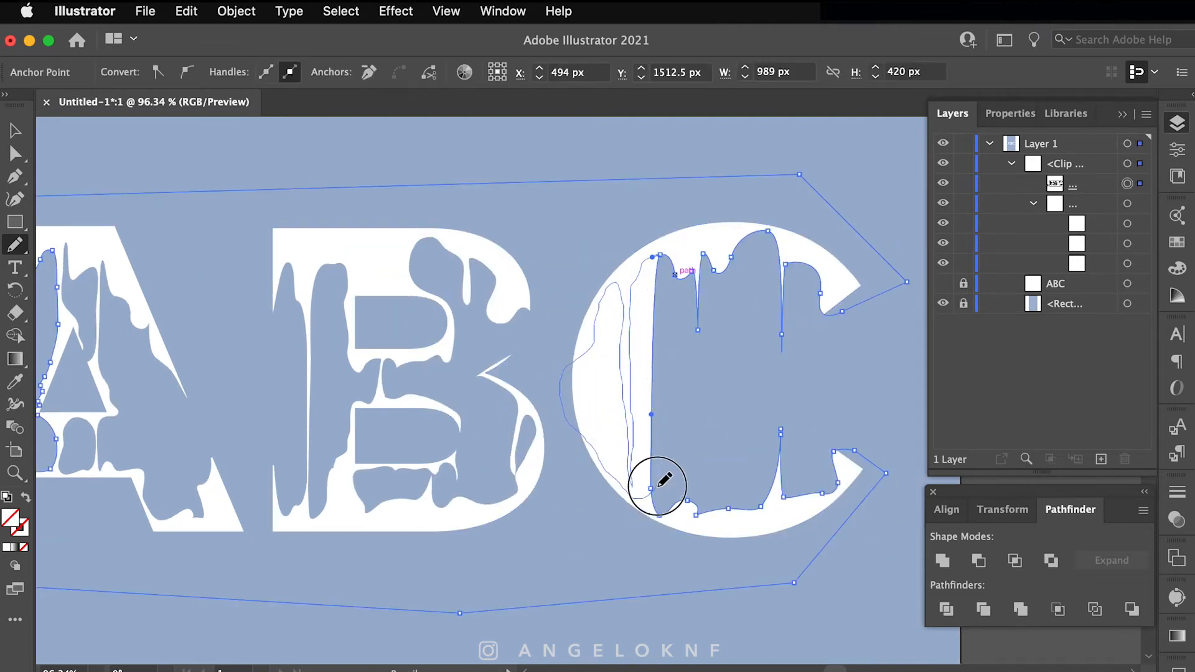
# Step: Redraw the C's left-side drips with a curved contour and a narrow drip reaching the top
pyautogui.moveTo(660, 483); pyautogui.dragTo(641, 496)
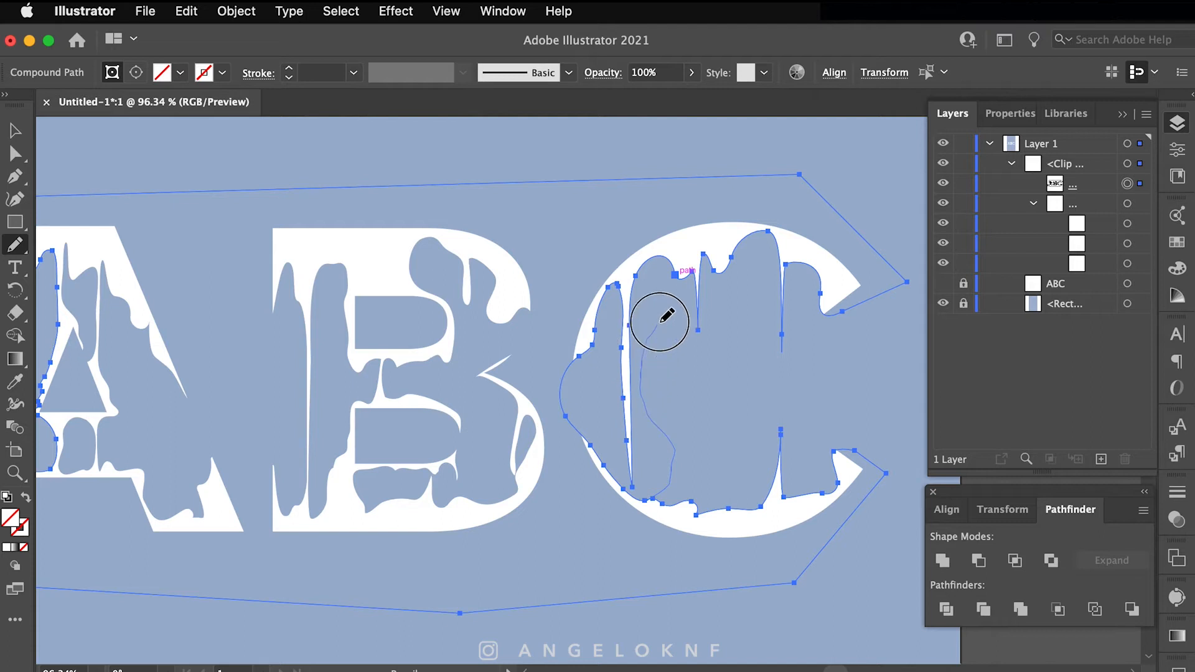
pyautogui.moveTo(661, 354); pyautogui.dragTo(678, 492)
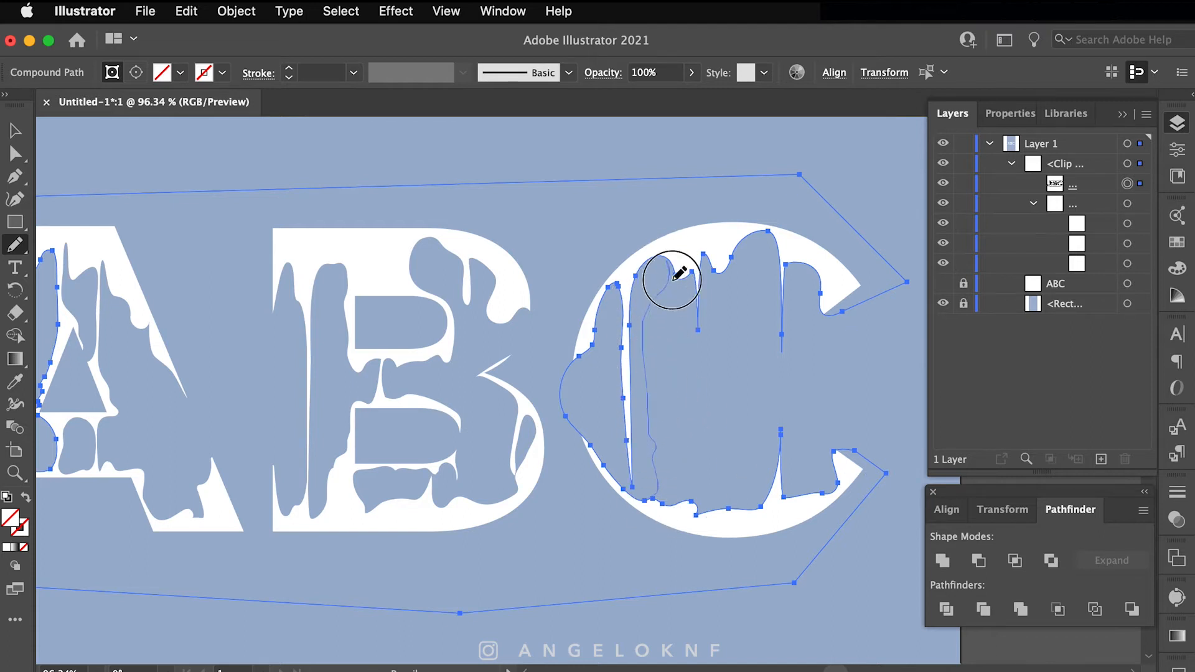
pyautogui.moveTo(670, 280); pyautogui.dragTo(674, 459)
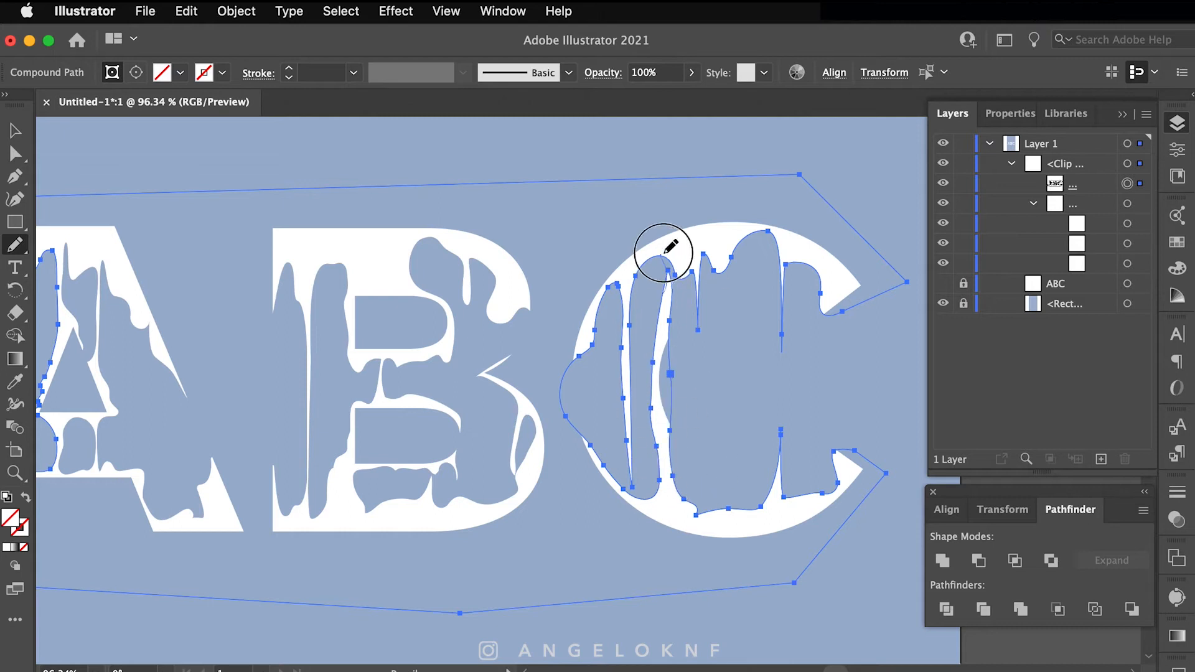
pyautogui.moveTo(663, 252); pyautogui.dragTo(663, 254)
# Step: Add a horizontal drip edge and reshape the drip at the C's upper-right spike, undoing a mask-breaking stroke
pyautogui.keyDown('super'); pyautogui.click(731, 452); pyautogui.keyUp('super')
pyautogui.keyDown('super'); pyautogui.click(671, 442); pyautogui.keyUp('super')
pyautogui.moveTo(673, 442)
pyautogui.mouseDown()
pyautogui.moveTo(741, 451)
pyautogui.moveTo(677, 443)
pyautogui.mouseUp()
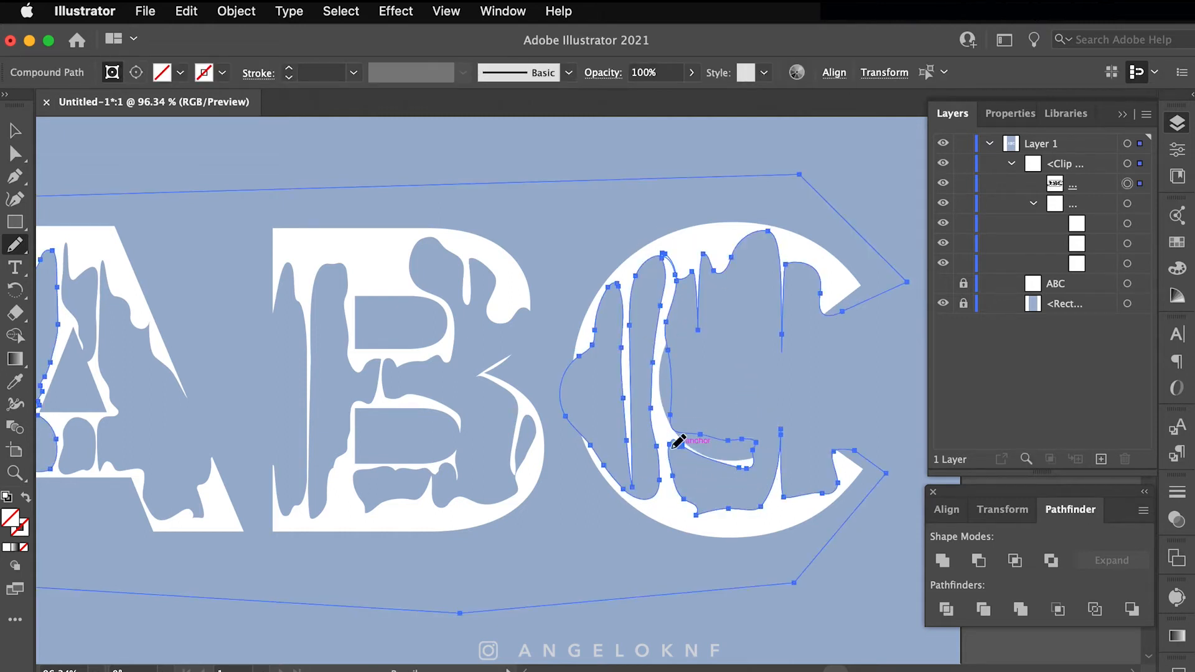
pyautogui.keyDown('super'); pyautogui.click(716, 399); pyautogui.keyUp('super')
pyautogui.keyDown('super'); pyautogui.click(667, 351); pyautogui.keyUp('super')
pyautogui.moveTo(782, 291)
pyautogui.mouseDown()
pyautogui.moveTo(727, 306)
pyautogui.moveTo(776, 325)
pyautogui.mouseUp()
pyautogui.press('super+z')
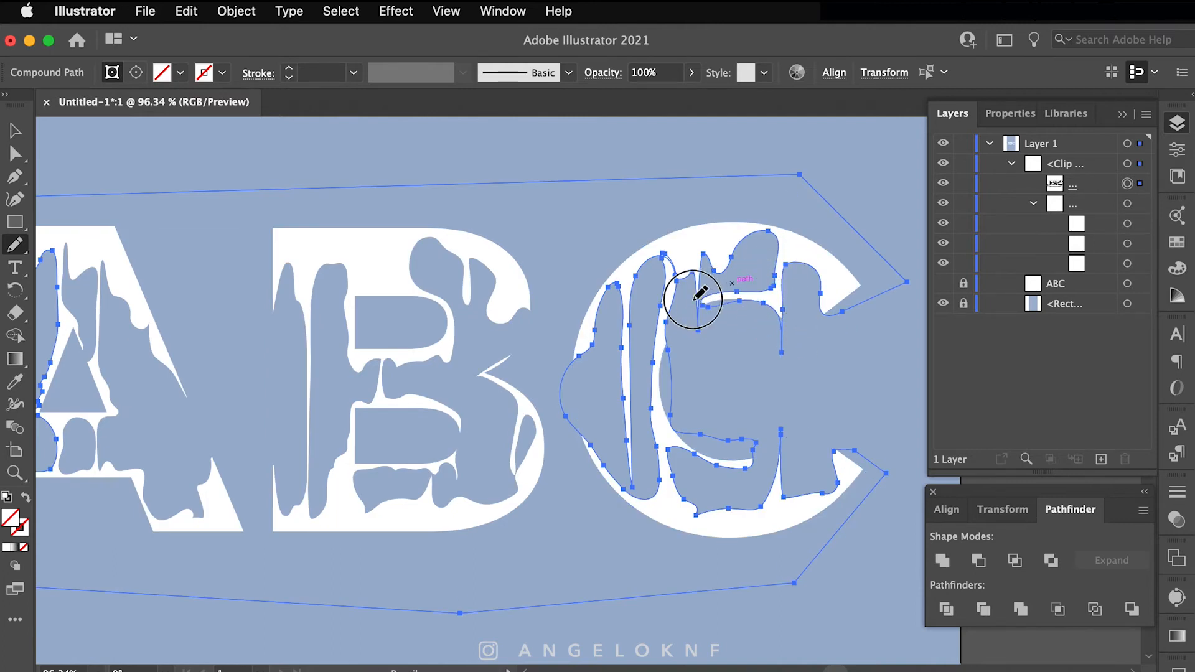
pyautogui.moveTo(796, 326)
pyautogui.mouseDown()
pyautogui.moveTo(787, 296)
pyautogui.moveTo(772, 303)
pyautogui.mouseUp()
# Step: Reshape and smooth the C's inner drip edge
pyautogui.keyDown('super'); pyautogui.click(856, 362); pyautogui.keyUp('super')
pyautogui.keyDown('super'); pyautogui.click(820, 304); pyautogui.keyUp('super')
pyautogui.keyDown('super'); pyautogui.click(866, 311); pyautogui.keyUp('super')
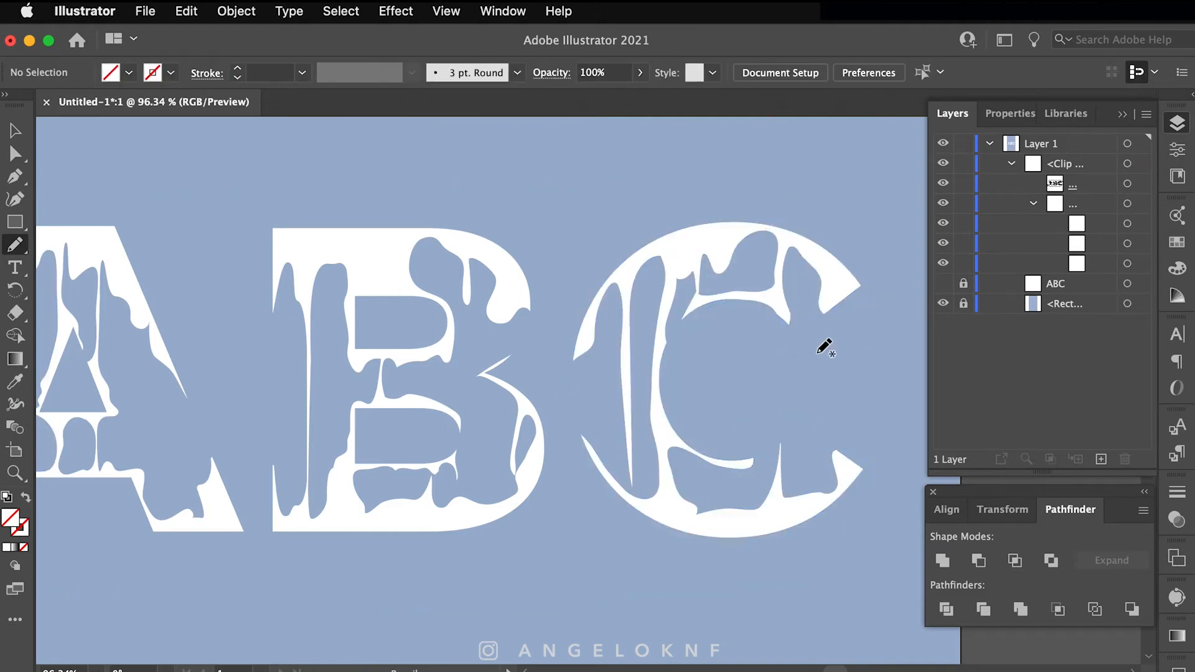
pyautogui.keyDown('super'); pyautogui.click(666, 344); pyautogui.keyUp('super')
pyautogui.moveTo(666, 349)
pyautogui.mouseDown()
pyautogui.moveTo(671, 275)
pyautogui.moveTo(670, 319)
pyautogui.mouseUp()
pyautogui.keyDown('super'); pyautogui.click(706, 359); pyautogui.keyUp('super')
pyautogui.keyDown('super'); pyautogui.click(667, 348); pyautogui.keyUp('super')
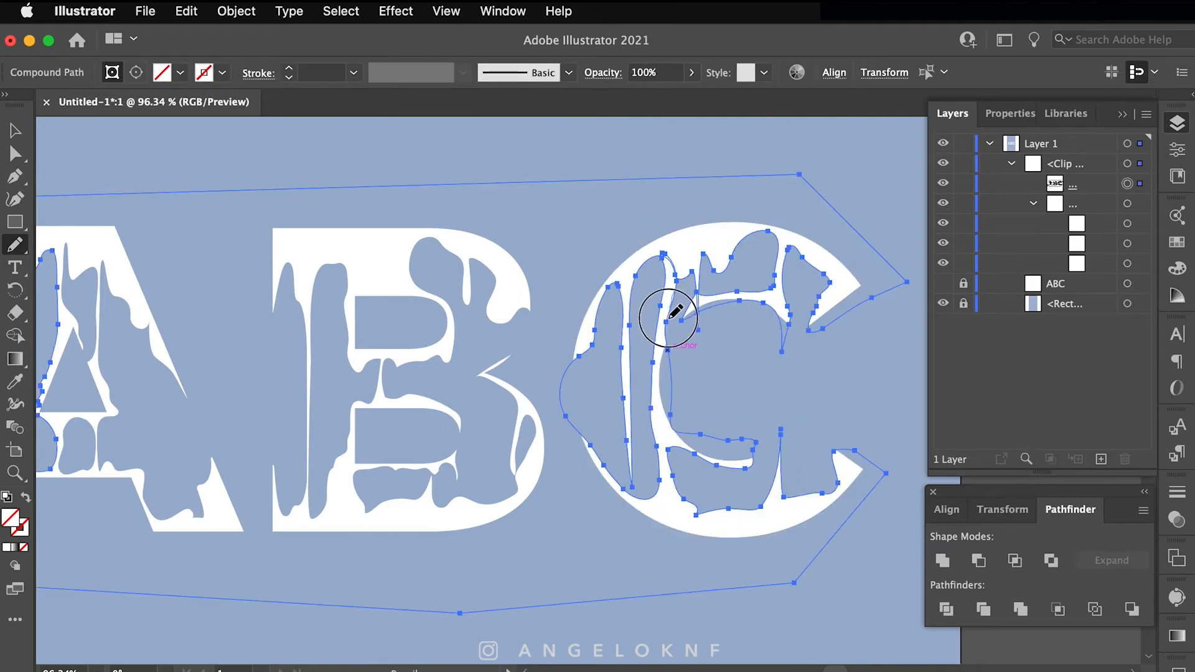
pyautogui.moveTo(717, 442); pyautogui.dragTo(752, 439)
# Step: Smooth the upper part of the C's inner drip edge, undoing a stroke that broke the compound path
pyautogui.keyDown('super'); pyautogui.click(734, 374); pyautogui.keyUp('super')
pyautogui.keyDown('super'); pyautogui.click(695, 308); pyautogui.keyUp('super')
pyautogui.moveTo(696, 308)
pyautogui.mouseDown()
pyautogui.moveTo(738, 292)
pyautogui.moveTo(702, 264)
pyautogui.mouseUp()
pyautogui.press('super+z')
pyautogui.keyDown('super'); pyautogui.click(706, 331); pyautogui.keyUp('super')
pyautogui.keyDown('super'); pyautogui.click(769, 304); pyautogui.keyUp('super')
pyautogui.moveTo(773, 288); pyautogui.dragTo(779, 246)
pyautogui.keyDown('super'); pyautogui.click(741, 332); pyautogui.keyUp('super')
# Step: Reshape the C's lower inner drip edge, redrawing it a second time
pyautogui.keyDown('super'); pyautogui.click(673, 490); pyautogui.keyUp('super')
pyautogui.moveTo(692, 455)
pyautogui.mouseDown()
pyautogui.moveTo(757, 476)
pyautogui.moveTo(727, 465)
pyautogui.mouseUp()
pyautogui.keyDown('super'); pyautogui.click(786, 383); pyautogui.keyUp('super')
pyautogui.keyDown('super'); pyautogui.click(674, 476); pyautogui.keyUp('super')
pyautogui.moveTo(665, 436); pyautogui.dragTo(726, 466)
pyautogui.keyDown('super'); pyautogui.click(787, 402); pyautogui.keyUp('super')
# Step: Reshape the drip at the C's lower terminal and reselect the drip cutout path
pyautogui.scroll(-5, 778, 401)
pyautogui.keyDown('super'); pyautogui.click(814, 451); pyautogui.keyUp('super')
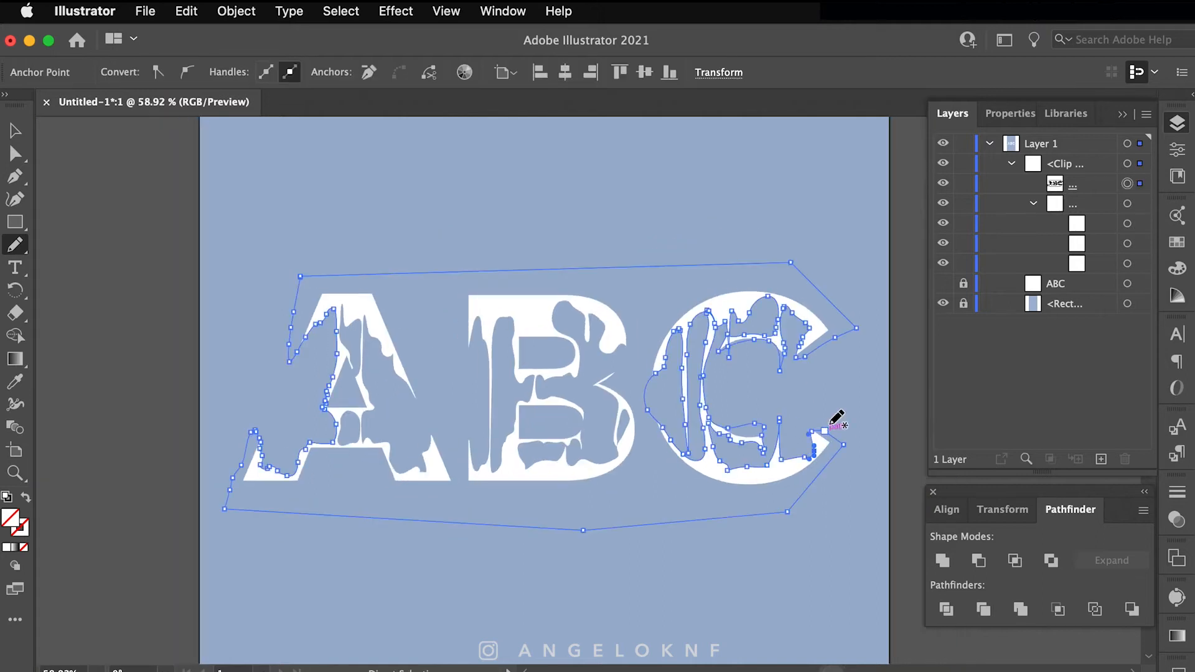
pyautogui.moveTo(791, 428); pyautogui.dragTo(824, 429)
pyautogui.keyDown('super'); pyautogui.click(806, 376); pyautogui.keyUp('super')
pyautogui.scroll(5, 805, 376)
pyautogui.keyDown('super'); pyautogui.click(857, 460); pyautogui.keyUp('super')
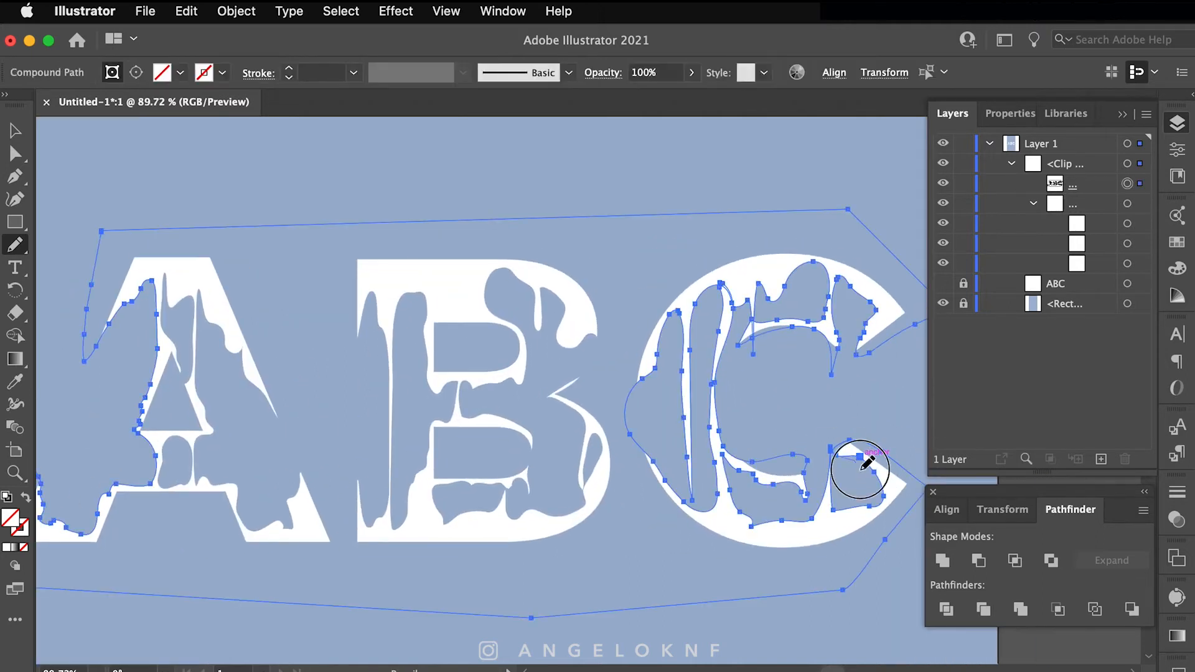
pyautogui.keyDown('super'); pyautogui.click(861, 399); pyautogui.keyUp('super')
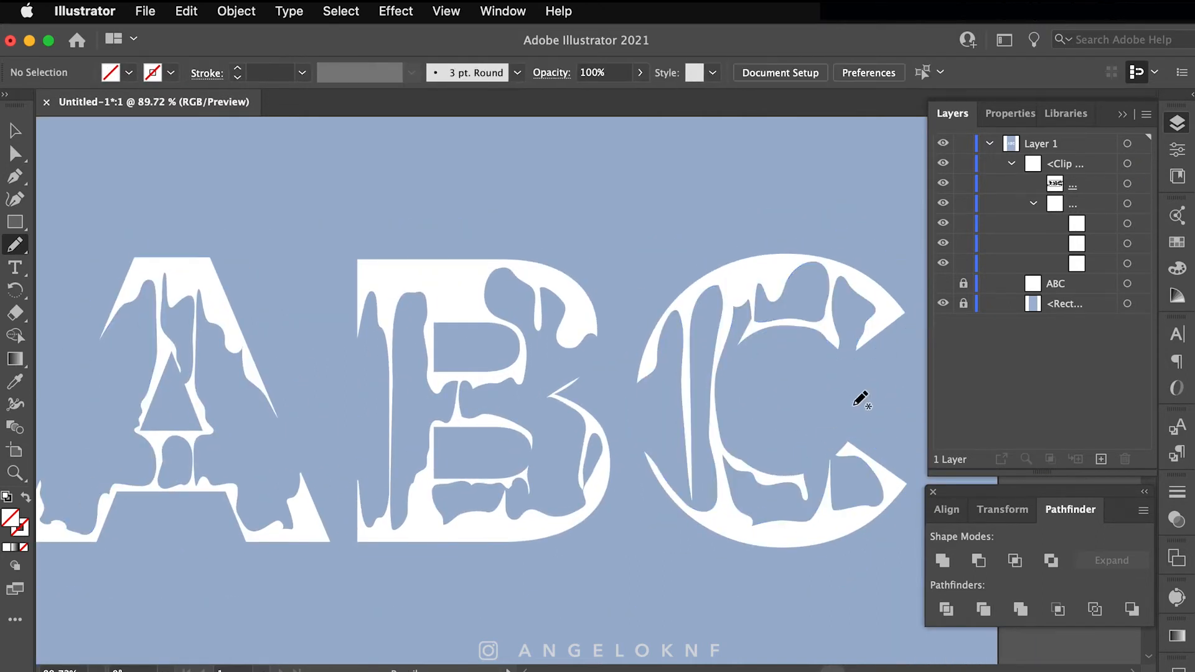
pyautogui.keyDown('super'); pyautogui.click(822, 360); pyautogui.keyUp('super')
# Step: Reshape the drip at the C's upper terminal and redraw the drip along its left edge
pyautogui.moveTo(859, 337); pyautogui.dragTo(874, 349)
pyautogui.keyDown('super'); pyautogui.click(827, 409); pyautogui.keyUp('super')
pyautogui.keyDown('super'); pyautogui.click(655, 368); pyautogui.keyUp('super')
pyautogui.moveTo(668, 316); pyautogui.dragTo(630, 393)
pyautogui.keyDown('super'); pyautogui.click(819, 376); pyautogui.keyUp('super')
pyautogui.keyDown('super'); pyautogui.click(656, 361); pyautogui.keyUp('super')
pyautogui.keyDown('super'); pyautogui.click(656, 361); pyautogui.keyUp('super')
# Step: Reshape the notch and inner edge of the C's left stem, then select the stem's anchors
pyautogui.moveTo(657, 353)
pyautogui.mouseDown()
pyautogui.moveTo(648, 379)
pyautogui.moveTo(635, 374)
pyautogui.mouseUp()
pyautogui.keyDown('super'); pyautogui.click(803, 408); pyautogui.keyUp('super')
pyautogui.keyDown('super'); pyautogui.click(683, 372); pyautogui.keyUp('super')
pyautogui.moveTo(681, 333); pyautogui.dragTo(685, 429)
pyautogui.keyDown('super'); pyautogui.click(772, 410); pyautogui.keyUp('super')
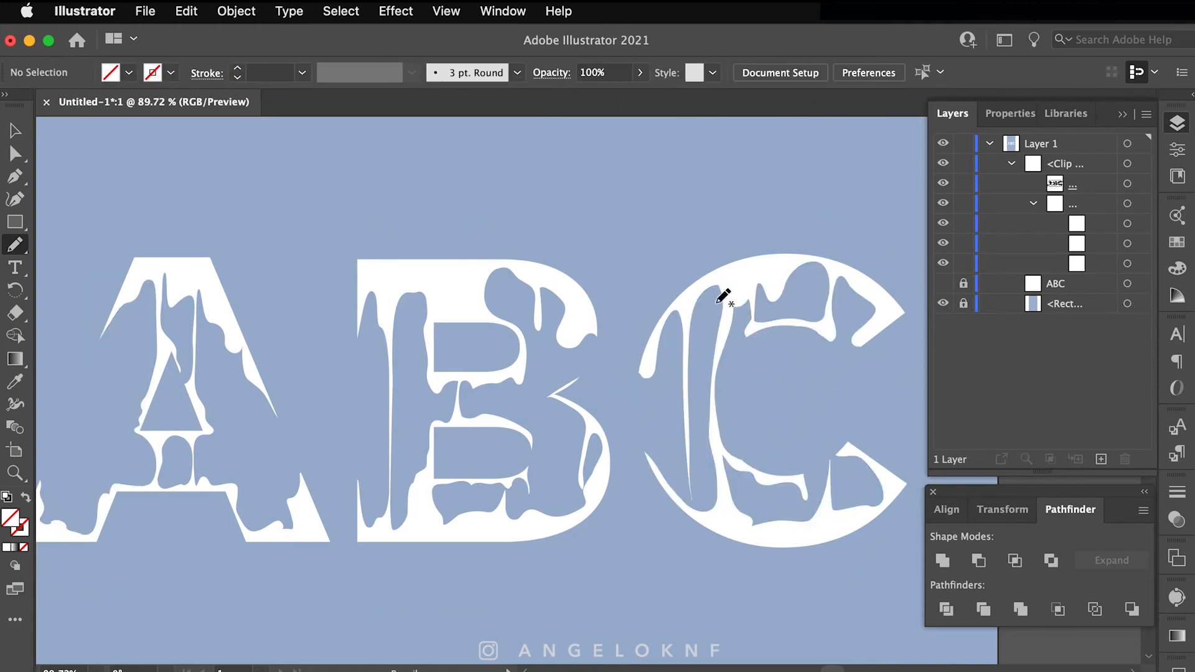
pyautogui.keyDown('super'); pyautogui.click(688, 358); pyautogui.keyUp('super')
pyautogui.moveTo(698, 350); pyautogui.dragTo(680, 492)
# Step: Smooth the curves of the C's thin drip stem with the Smooth tool
pyautogui.click(15, 244)
pyautogui.moveTo(655, 361); pyautogui.dragTo(637, 375)
pyautogui.moveTo(719, 333); pyautogui.dragTo(712, 417)
pyautogui.keyDown('super'); pyautogui.click(766, 432); pyautogui.keyUp('super')
pyautogui.keyDown('super'); pyautogui.click(688, 501); pyautogui.keyUp('super')
pyautogui.keyDown('super'); pyautogui.click(766, 430); pyautogui.keyUp('super')
pyautogui.keyDown('super'); pyautogui.click(679, 505); pyautogui.keyUp('super')
# Step: Adjust the stem's bottom and right anchors and shift the thin stem segment rightward
pyautogui.scroll(5, 684, 414)
pyautogui.moveTo(664, 492); pyautogui.dragTo(679, 511)
pyautogui.moveTo(670, 522); pyautogui.dragTo(667, 568)
pyautogui.moveTo(683, 378); pyautogui.dragTo(679, 391)
pyautogui.moveTo(674, 586); pyautogui.dragTo(683, 585)
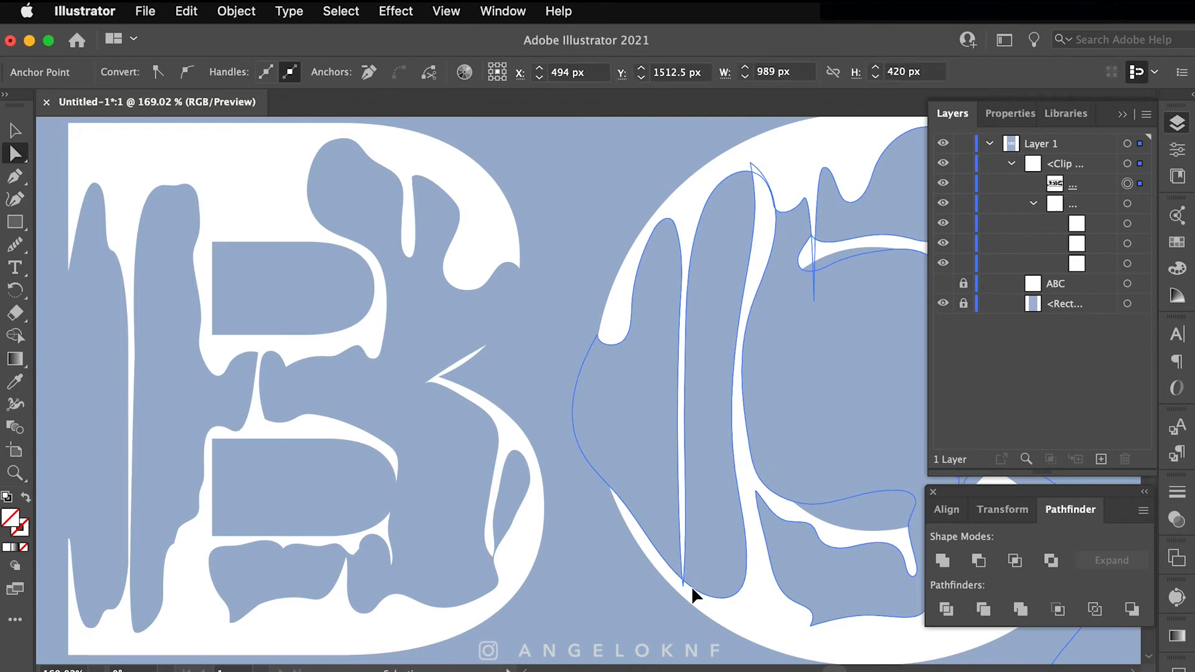
# Step: Smooth the bottom cusp of the C's stem with the Pencil tool
pyautogui.press('n')
pyautogui.keyDown('super'); pyautogui.click(721, 544); pyautogui.keyUp('super')
pyautogui.moveTo(687, 536)
pyautogui.mouseDown()
pyautogui.moveTo(677, 579)
pyautogui.moveTo(682, 543)
pyautogui.mouseUp()
pyautogui.keyDown('super'); pyautogui.click(685, 543); pyautogui.keyUp('super')
pyautogui.keyDown('super'); pyautogui.click(733, 528); pyautogui.keyUp('super')
pyautogui.scroll(-3, 733, 527)
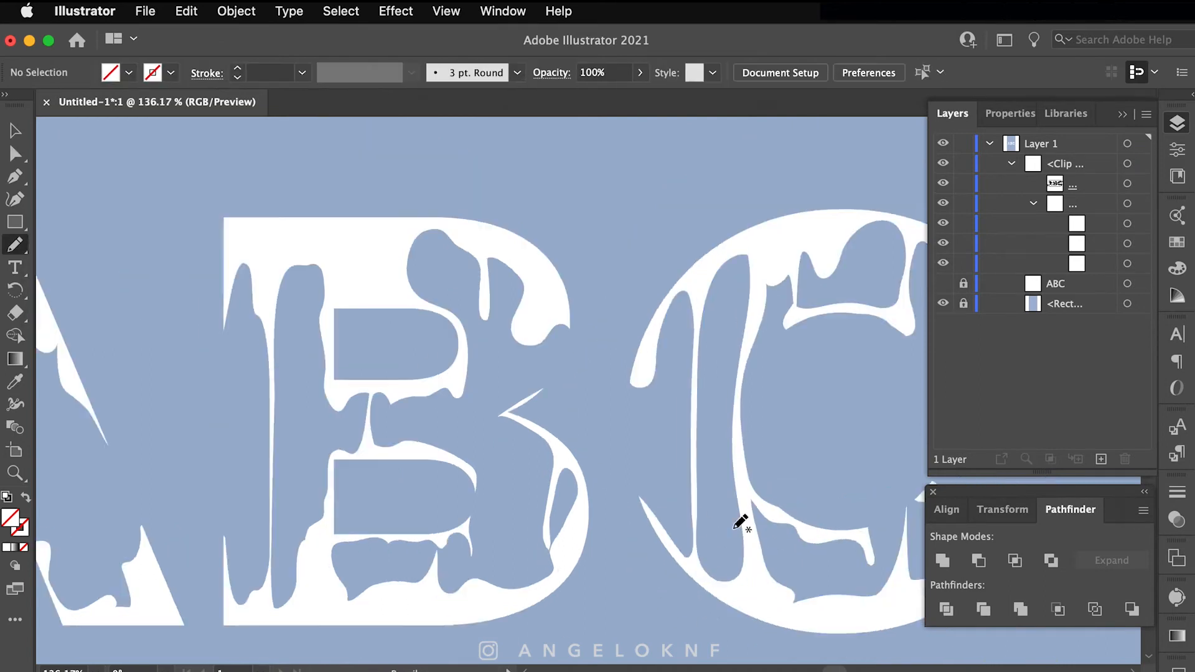
pyautogui.scroll(-2, 734, 528)
pyautogui.scroll(5, 702, 530)
# Step: Try redrawing the C's lower stem, then undo that stroke
pyautogui.keyDown('super'); pyautogui.click(721, 430); pyautogui.keyUp('super')
pyautogui.moveTo(720, 420)
pyautogui.mouseDown()
pyautogui.moveTo(720, 523)
pyautogui.moveTo(747, 540)
pyautogui.moveTo(716, 472)
pyautogui.mouseUp()
pyautogui.press('super+z')
pyautogui.scroll(-4, 734, 497)
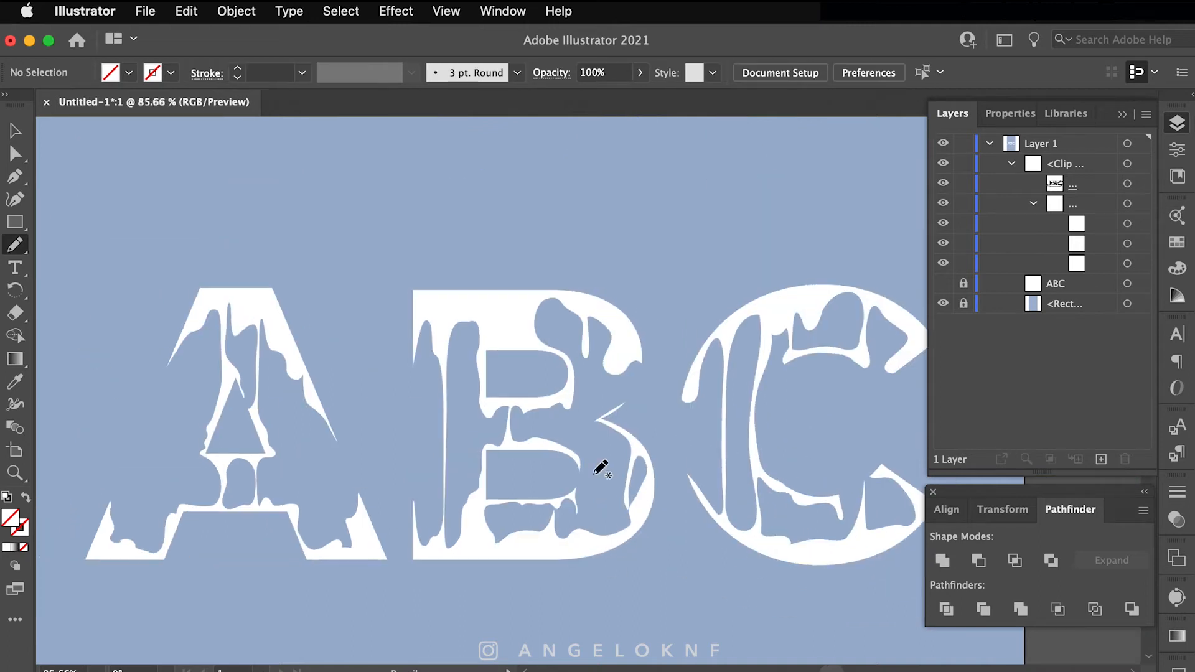
pyautogui.press('super+shift+a')
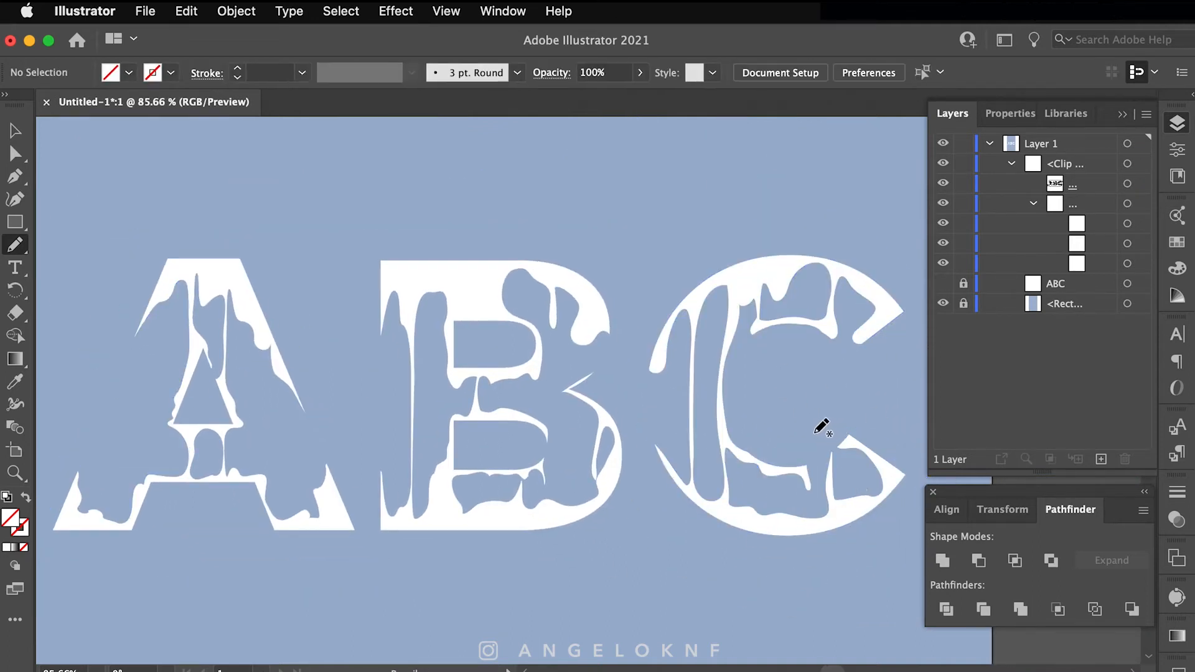
# Step: Reshape the B's drip cutout
pyautogui.keyDown('super'); pyautogui.click(575, 392); pyautogui.keyUp('super')
pyautogui.scroll(3, 610, 392)
pyautogui.scroll(-2, 613, 383)
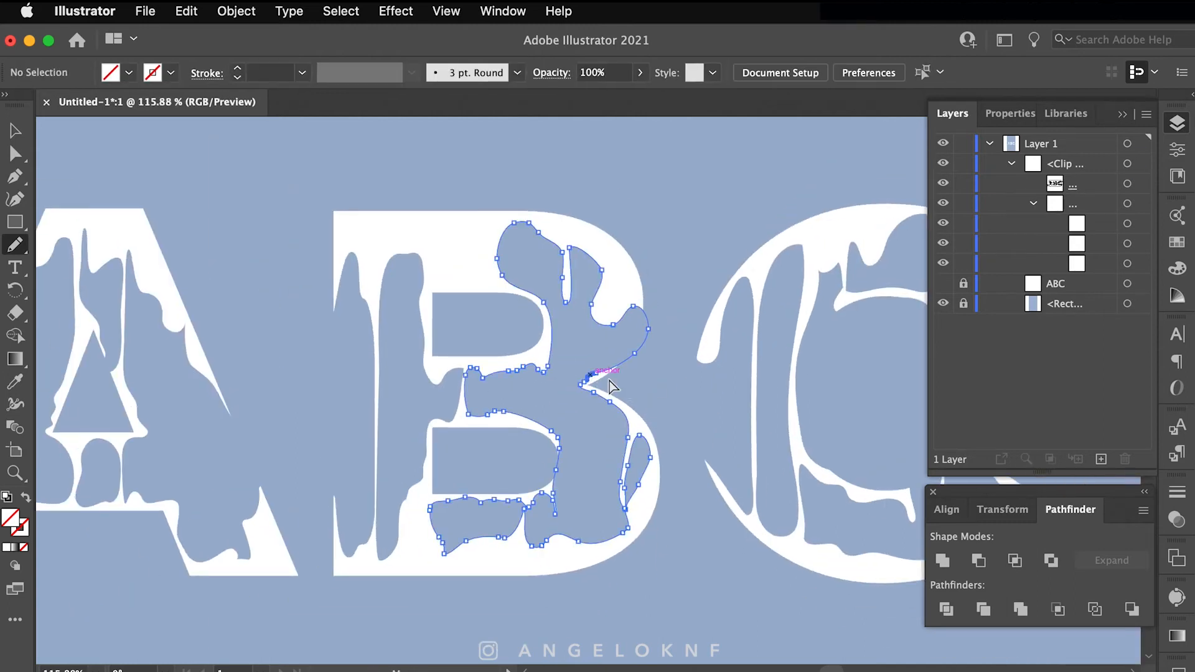
pyautogui.moveTo(585, 408)
pyautogui.mouseDown()
pyautogui.moveTo(573, 393)
pyautogui.moveTo(592, 392)
pyautogui.mouseUp()
pyautogui.press('super+shift+a')
# Step: Reshape the C's lower drip cutout
pyautogui.scroll(-3, 697, 392)
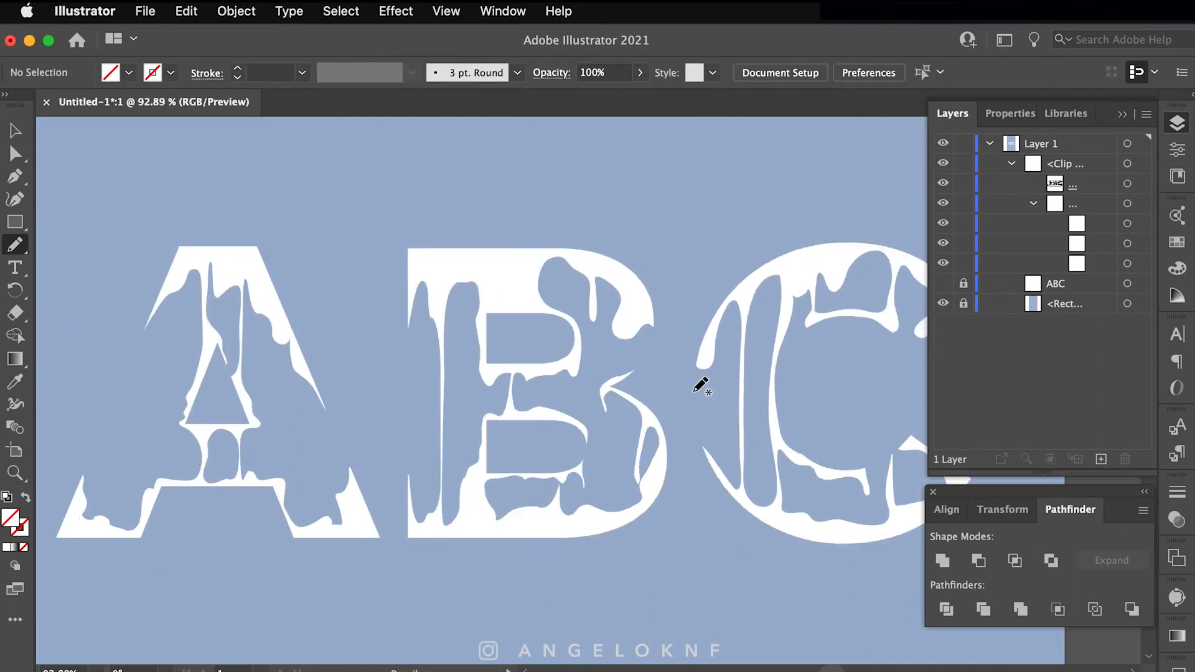
pyautogui.hscroll(1, 697, 393)
pyautogui.keyDown('super'); pyautogui.click(885, 458); pyautogui.keyUp('super')
pyautogui.moveTo(874, 443); pyautogui.dragTo(857, 426)
pyautogui.press('super+shift+a')
pyautogui.keyDown('super'); pyautogui.click(887, 437); pyautogui.keyUp('super')
pyautogui.press('super+shift+a')
pyautogui.keyDown('super'); pyautogui.click(887, 457); pyautogui.keyUp('super')
pyautogui.press('super+shift+a')
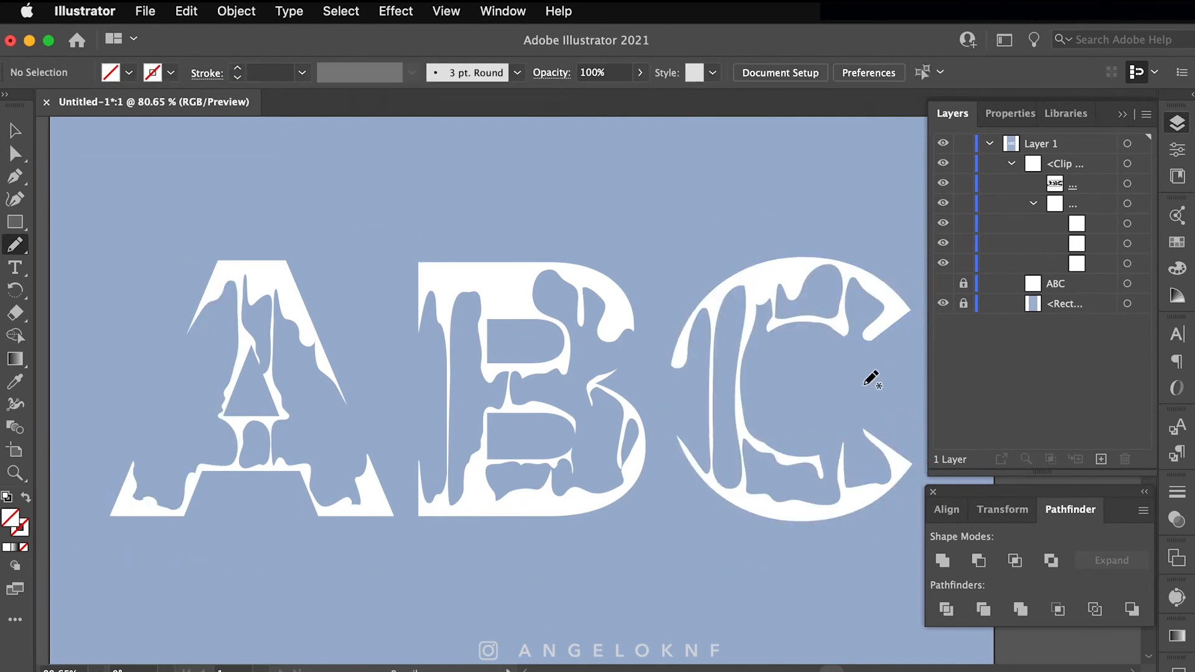
pyautogui.scroll(-1, 903, 367)
pyautogui.hscroll(1, 903, 367)
pyautogui.click(1144, 184)
# Step: Set the letter group's fill to black in the Color Picker
pyautogui.click(1144, 204)
pyautogui.doubleClick(10, 517)
pyautogui.moveTo(560, 610); pyautogui.dragTo(510, 647)
pyautogui.click(1008, 373)
pyautogui.click(670, 177)
# Step: Redraw the drip edge near the B's middle with the Pencil tool
pyautogui.scroll(5, 498, 316)
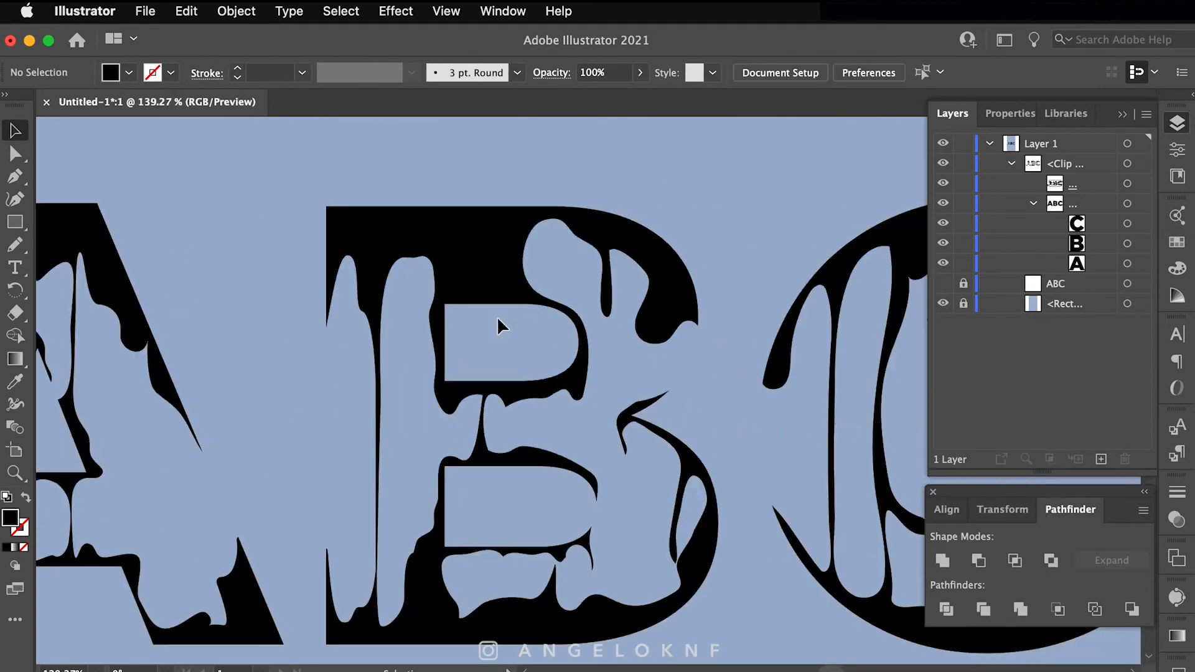
pyautogui.scroll(-2, 497, 316)
pyautogui.press('a')
pyautogui.click(493, 351)
pyautogui.click(15, 245)
pyautogui.keyDown('super'); pyautogui.click(505, 366); pyautogui.keyUp('super')
pyautogui.press('super+shift+a')
pyautogui.moveTo(503, 362); pyautogui.dragTo(616, 347)
pyautogui.keyDown('super'); pyautogui.click(544, 353); pyautogui.keyUp('super')
pyautogui.press('super+shift+a')
# Step: Redraw a lower drip edge inside the B and the tall drip's edge
pyautogui.keyDown('super'); pyautogui.click(505, 510); pyautogui.keyUp('super')
pyautogui.moveTo(505, 509); pyautogui.dragTo(571, 502)
pyautogui.press('super+shift+a')
pyautogui.keyDown('super'); pyautogui.click(482, 240); pyautogui.keyUp('super')
pyautogui.moveTo(482, 241); pyautogui.dragTo(481, 340)
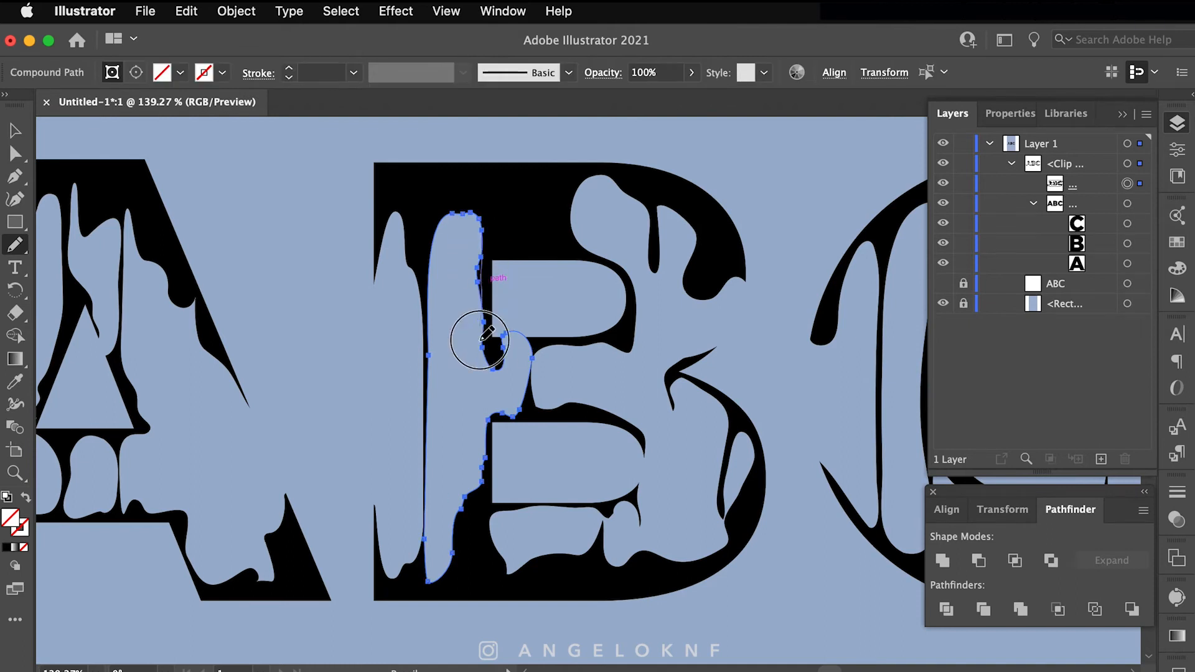
pyautogui.press('super+shift+a')
# Step: Redraw the upper-right lobe of the B's large drip and the end of its notch
pyautogui.keyDown('super'); pyautogui.click(686, 218); pyautogui.keyUp('super')
pyautogui.moveTo(684, 219)
pyautogui.mouseDown()
pyautogui.moveTo(689, 246)
pyautogui.moveTo(653, 239)
pyautogui.moveTo(654, 272)
pyautogui.mouseUp()
pyautogui.press('super+shift+a')
pyautogui.keyDown('super'); pyautogui.click(659, 208); pyautogui.keyUp('super')
pyautogui.press('super+shift+a')
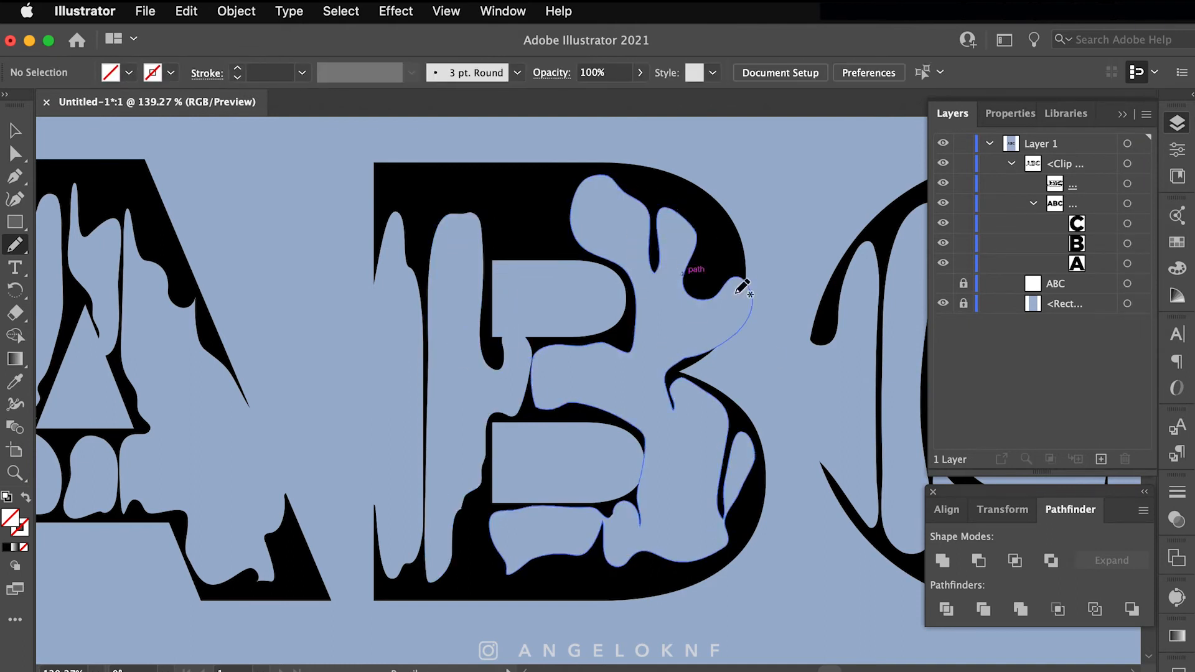
pyautogui.keyDown('super'); pyautogui.click(673, 403); pyautogui.keyUp('super')
pyautogui.moveTo(683, 360); pyautogui.dragTo(674, 392)
pyautogui.press('super+shift+a')
# Step: Redraw the B's lower-right drip edge, splitting off the right drip
pyautogui.keyDown('super'); pyautogui.click(726, 409); pyautogui.keyUp('super')
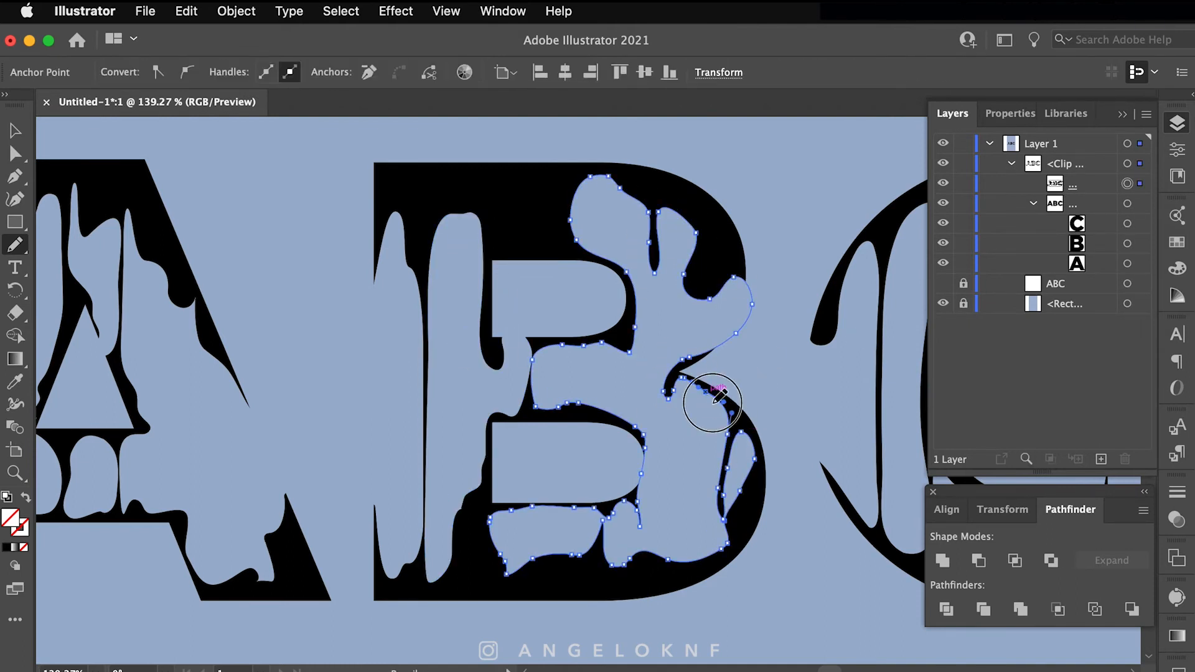
pyautogui.moveTo(725, 432); pyautogui.dragTo(729, 411)
pyautogui.moveTo(719, 510); pyautogui.dragTo(742, 432)
pyautogui.moveTo(650, 450)
pyautogui.mouseDown()
pyautogui.moveTo(737, 436)
pyautogui.moveTo(650, 450)
pyautogui.mouseUp()
# Step: Separate the B's lower-middle drip and redraw the top of its small lower drip
pyautogui.keyDown('super'); pyautogui.click(638, 492); pyautogui.keyUp('super')
pyautogui.moveTo(624, 503)
pyautogui.mouseDown()
pyautogui.moveTo(638, 487)
pyautogui.moveTo(641, 551)
pyautogui.mouseUp()
pyautogui.moveTo(623, 502)
pyautogui.mouseDown()
pyautogui.moveTo(632, 539)
pyautogui.moveTo(618, 508)
pyautogui.moveTo(634, 523)
pyautogui.mouseUp()
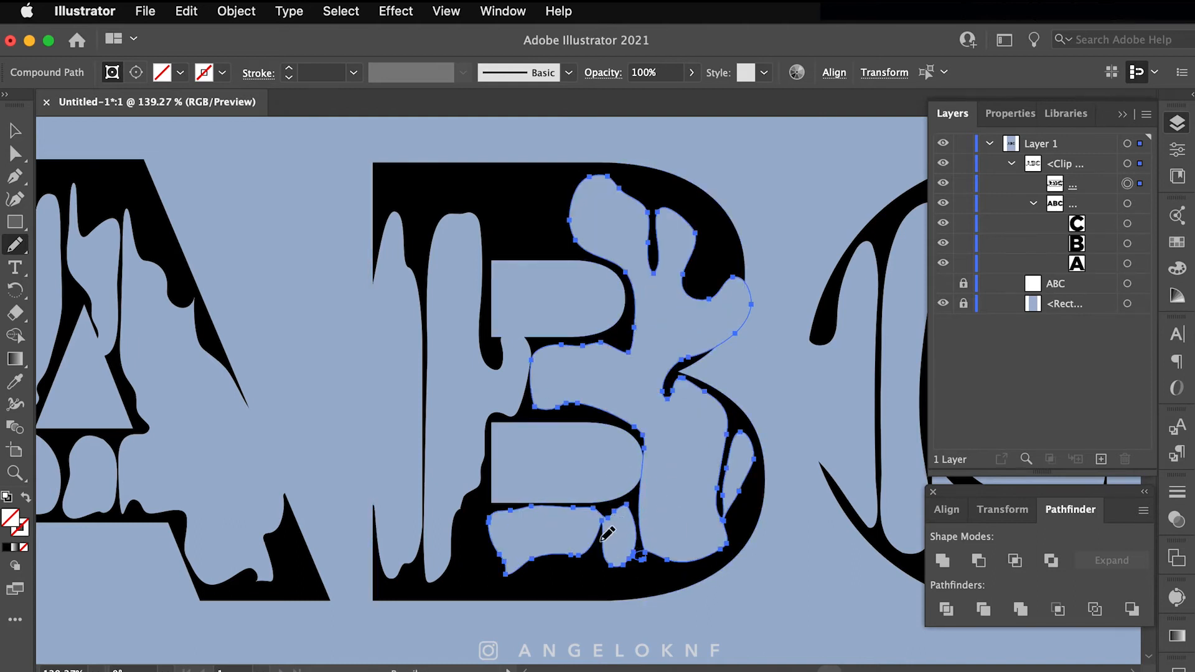
pyautogui.keyDown('super'); pyautogui.click(671, 541); pyautogui.keyUp('super')
pyautogui.scroll(-5, 647, 548)
pyautogui.scroll(8, 443, 423)
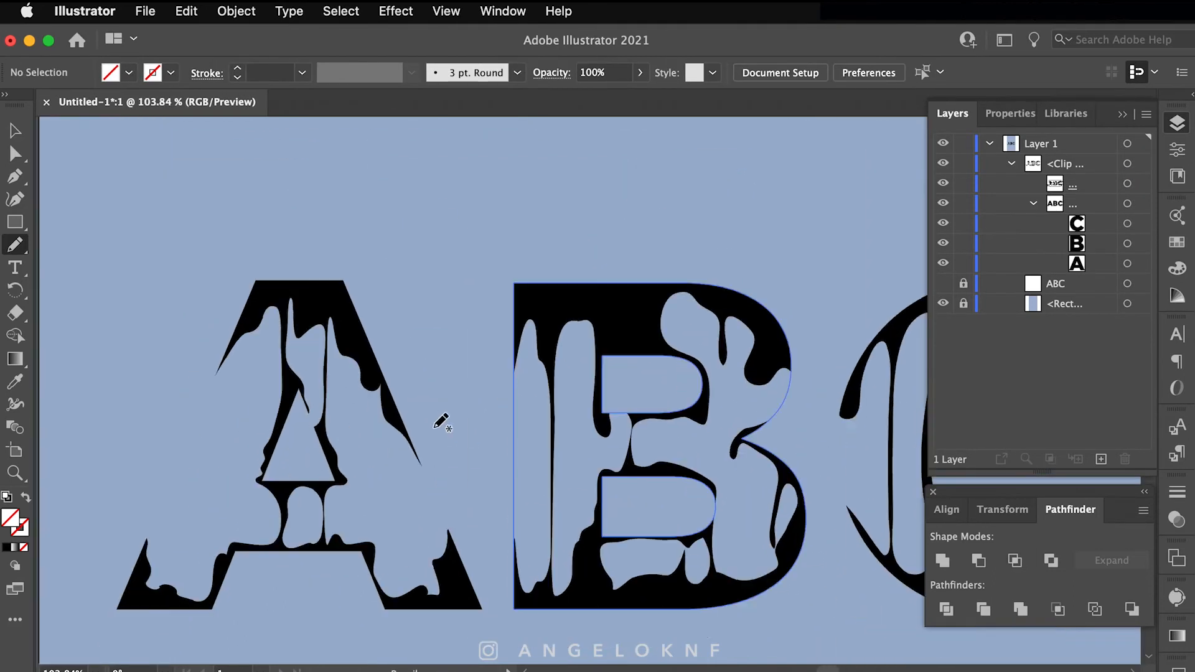
# Step: Draw a curved highlight path along a drip of the letter A
pyautogui.click(1101, 170)
pyautogui.click(396, 260)
pyautogui.moveTo(363, 310); pyautogui.dragTo(335, 300)
pyautogui.click(362, 310)
# Step: Give the highlight path a white stroke at 0.5 pt
pyautogui.keyDown('super'); pyautogui.click(216, 411); pyautogui.keyUp('super')
pyautogui.doubleClick(237, 68)
pyautogui.click(153, 73)
pyautogui.click(40, 106)
pyautogui.click(1089, 170)
# Step: Reapply the white stroke, raise the weight to 2 pt, then apply a tapered width profile
pyautogui.click(1127, 164)
pyautogui.click(153, 73)
pyautogui.click(39, 106)
pyautogui.click(238, 68)
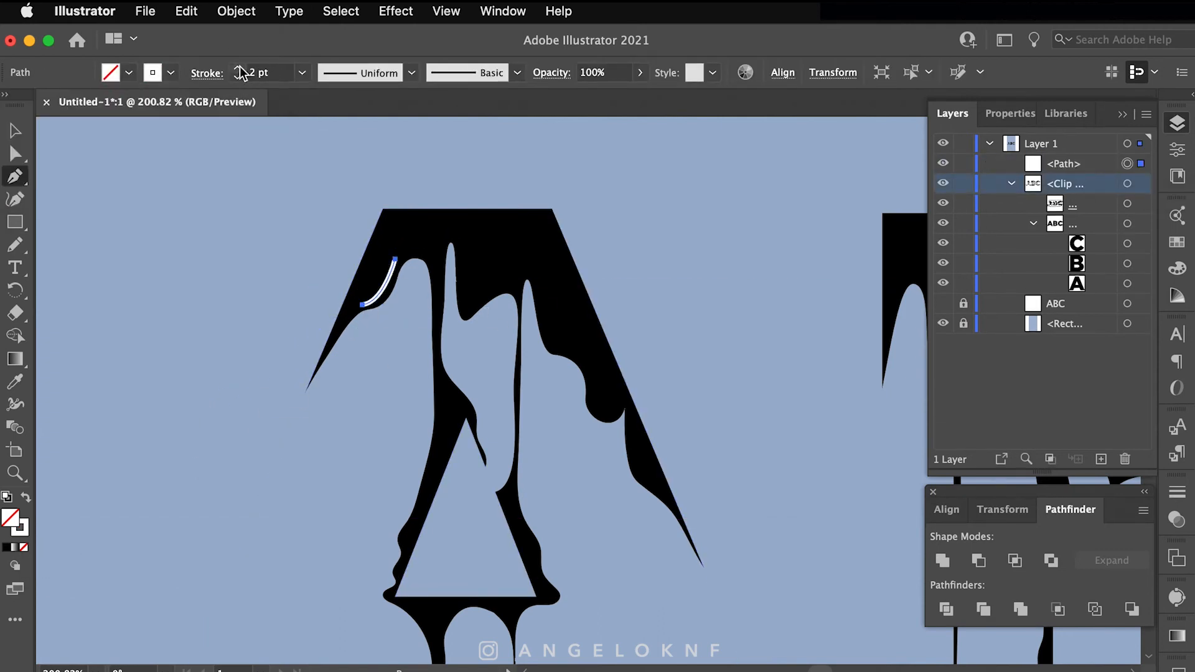
pyautogui.scroll(4, 376, 264)
pyautogui.click(412, 72)
pyautogui.click(367, 252)
# Step: Reshape the highlight by moving its upper and lower anchors with Direct Selection
pyautogui.click(237, 77)
pyautogui.press('a')
pyautogui.moveTo(412, 256); pyautogui.dragTo(404, 272)
pyautogui.moveTo(351, 340); pyautogui.dragTo(364, 341)
pyautogui.moveTo(406, 350); pyautogui.dragTo(397, 318)
pyautogui.press('v')
# Step: Set the stroke weight to 0.75 pt and delete the old highlight path
pyautogui.click(1177, 491)
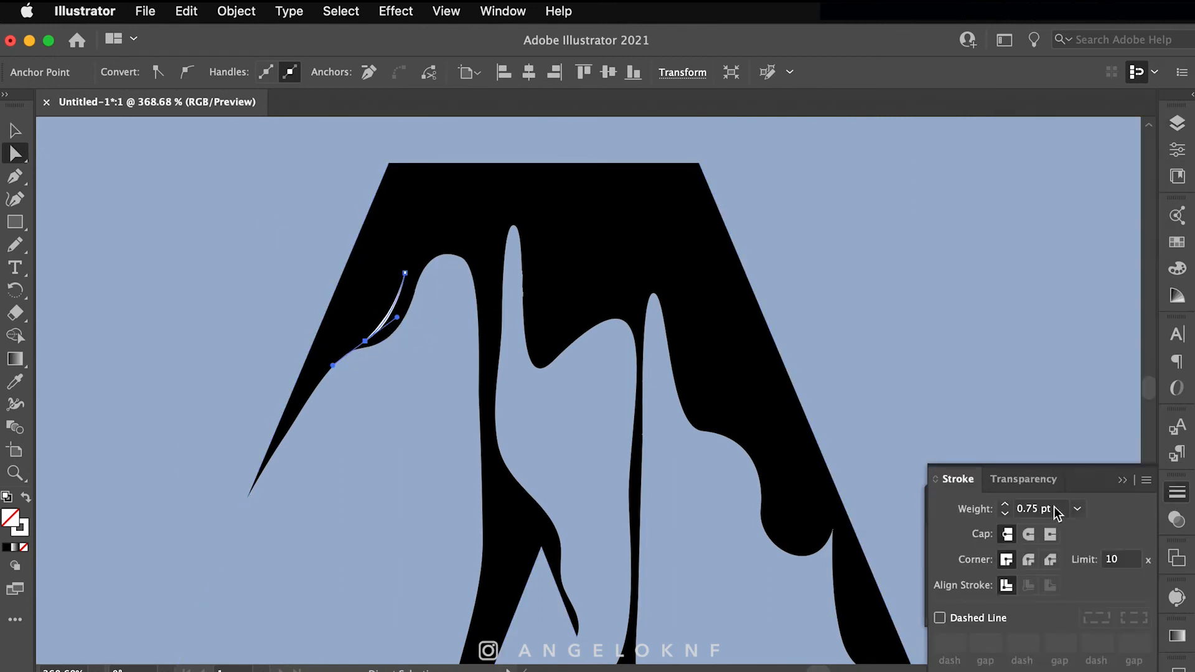
pyautogui.press('v')
pyautogui.scroll(5, 390, 338)
pyautogui.press('Delete')
# Step: Draw a closed crescent on the A's left drip and make it white-filled
pyautogui.press('p')
pyautogui.click(342, 346)
pyautogui.moveTo(424, 249); pyautogui.dragTo(453, 160)
pyautogui.click(424, 249)
pyautogui.moveTo(342, 346); pyautogui.dragTo(304, 353)
pyautogui.hotkey('shift', 'x')
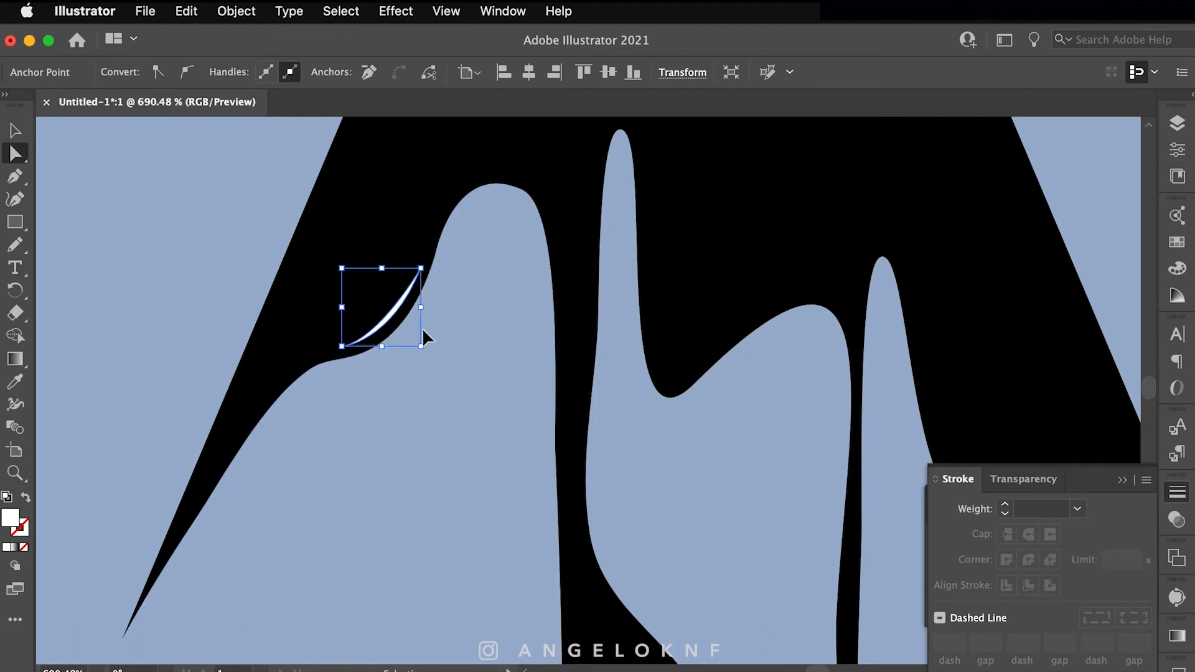
# Step: Draw a white crescent highlight over the next drip, undoing a misplaced point
pyautogui.press('p')
pyautogui.scroll(3, 560, 314)
pyautogui.click(504, 270)
pyautogui.moveTo(587, 316); pyautogui.dragTo(601, 407)
pyautogui.press('super+z')
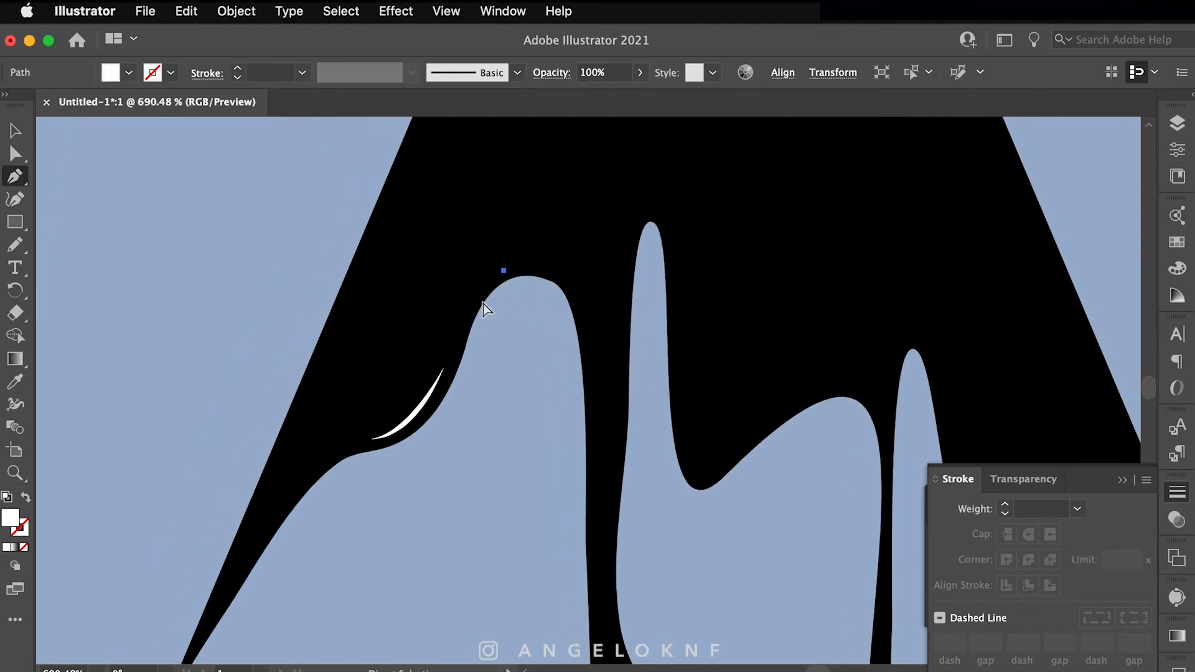
pyautogui.moveTo(474, 292); pyautogui.dragTo(435, 366)
# Step: Draw a sliver highlight on the right drip, undoing a stray extra point
pyautogui.moveTo(698, 480); pyautogui.dragTo(821, 399)
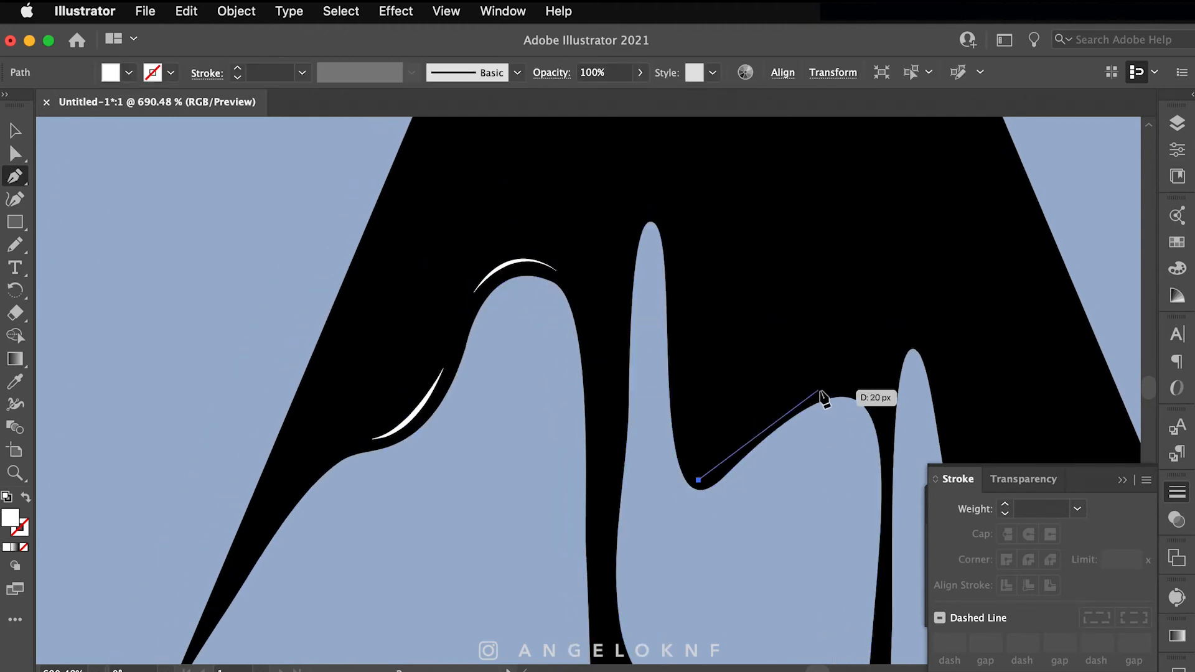
pyautogui.moveTo(879, 318); pyautogui.dragTo(877, 315)
pyautogui.click(789, 404)
pyautogui.click(698, 480)
pyautogui.click(789, 475)
pyautogui.press('super+z')
pyautogui.press('super+z')
pyautogui.press('super+z')
pyautogui.press('super+z')
pyautogui.press('super+z')
# Step: Draw a new curved highlight on the right drip
pyautogui.click(810, 397)
pyautogui.moveTo(713, 472); pyautogui.dragTo(679, 519)
pyautogui.moveTo(679, 519); pyautogui.dragTo(651, 506)
pyautogui.scroll(5, 733, 462)
# Step: Move the right-drip highlight's lower-left anchor down and left
pyautogui.click(687, 490)
pyautogui.moveTo(757, 399); pyautogui.dragTo(739, 416)
pyautogui.click(648, 507)
pyautogui.scroll(-6, 672, 525)
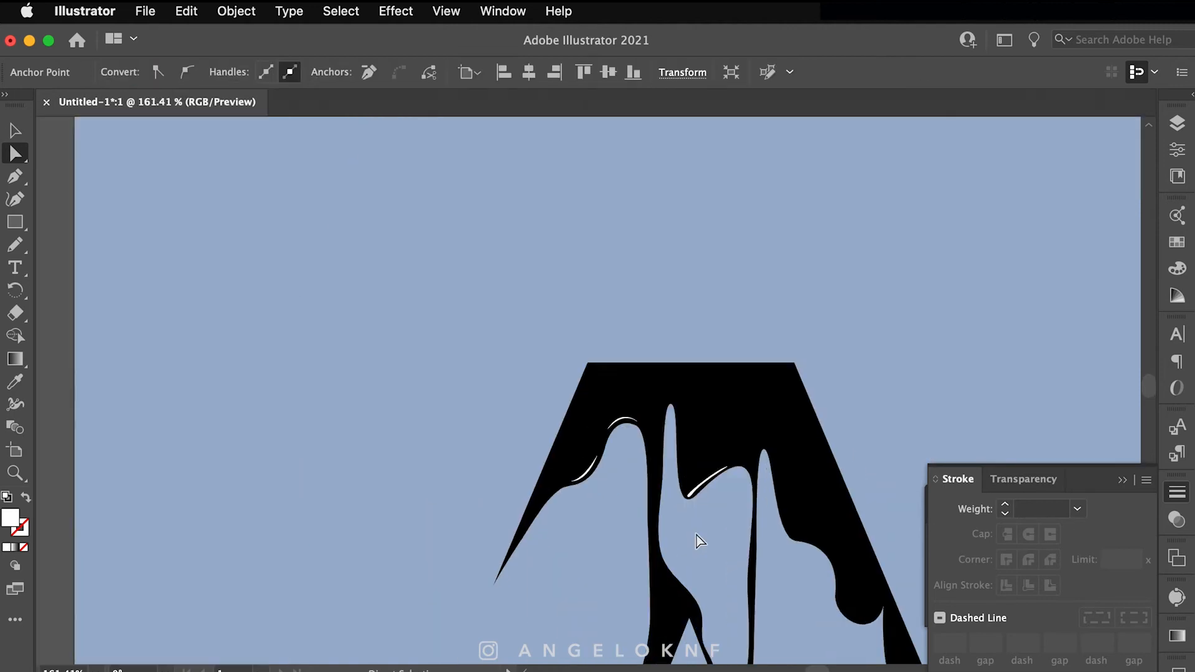
pyautogui.scroll(5, 672, 469)
# Step: Finish the first white highlight and draw a thin crescent along a drip of the A
pyautogui.press('p')
pyautogui.moveTo(874, 344); pyautogui.dragTo(877, 344)
pyautogui.scroll(-4, 832, 419)
pyautogui.moveTo(832, 419); pyautogui.dragTo(664, 384)
pyautogui.click(704, 337)
pyautogui.moveTo(730, 295)
pyautogui.mouseDown()
pyautogui.moveTo(755, 309)
pyautogui.moveTo(698, 408)
pyautogui.moveTo(725, 302)
pyautogui.mouseUp()
pyautogui.click(731, 296)
pyautogui.press('a')
pyautogui.click(712, 488)
# Step: Draw a closed white crescent highlight along the A's right drip
pyautogui.scroll(-5, 636, 419)
pyautogui.scroll(2, 634, 419)
pyautogui.press('p')
pyautogui.click(528, 247)
pyautogui.press('super+z')
pyautogui.click(829, 416)
pyautogui.moveTo(814, 434)
pyautogui.mouseDown()
pyautogui.moveTo(801, 440)
pyautogui.moveTo(832, 408)
pyautogui.mouseUp()
pyautogui.click(815, 434)
pyautogui.keyDown('super'); pyautogui.click(811, 501); pyautogui.keyUp('super')
pyautogui.moveTo(811, 502); pyautogui.dragTo(726, 307)
# Step: Draw a white crescent highlight on the A's right leg
pyautogui.click(600, 448)
pyautogui.moveTo(604, 489); pyautogui.dragTo(603, 513)
pyautogui.click(605, 489)
pyautogui.moveTo(601, 448); pyautogui.dragTo(598, 437)
pyautogui.keyDown('super'); pyautogui.click(699, 480); pyautogui.keyUp('super')
# Step: Add a crescent highlight at the A's toe and delete the old leg highlight
pyautogui.moveTo(698, 479); pyautogui.dragTo(741, 305)
pyautogui.click(660, 371)
pyautogui.moveTo(668, 356)
pyautogui.mouseDown()
pyautogui.moveTo(652, 344)
pyautogui.moveTo(666, 300)
pyautogui.mouseUp()
pyautogui.press('super+z')
pyautogui.scroll(5, 657, 366)
pyautogui.moveTo(664, 377); pyautogui.dragTo(627, 379)
pyautogui.keyDown('super'); pyautogui.click(633, 230); pyautogui.keyUp('super')
pyautogui.press('Delete')
# Step: Draw a replacement white crescent highlight lower on the A's leg
pyautogui.click(592, 392)
pyautogui.moveTo(545, 503); pyautogui.dragTo(545, 581)
pyautogui.click(545, 503)
pyautogui.moveTo(592, 393); pyautogui.dragTo(647, 378)
pyautogui.keyDown('super'); pyautogui.click(655, 417); pyautogui.keyUp('super')
pyautogui.moveTo(568, 501); pyautogui.dragTo(680, 470)
# Step: Refine the leg highlight's handles and raise its bottom anchor to thin the crescent
pyautogui.click(664, 475)
pyautogui.press('super+z')
pyautogui.keyDown('super'); pyautogui.click(658, 472); pyautogui.keyUp('super')
pyautogui.moveTo(653, 375); pyautogui.dragTo(657, 383)
pyautogui.keyDown('super'); pyautogui.click(752, 467); pyautogui.keyUp('super')
pyautogui.moveTo(658, 471); pyautogui.dragTo(658, 456)
# Step: Draw a thin white crescent highlight along the A's left arch
pyautogui.moveTo(658, 377); pyautogui.dragTo(654, 367)
pyautogui.keyDown('super'); pyautogui.click(554, 423); pyautogui.keyUp('super')
pyautogui.click(497, 361)
pyautogui.moveTo(404, 472); pyautogui.dragTo(380, 582)
pyautogui.click(404, 471)
pyautogui.moveTo(498, 361); pyautogui.dragTo(586, 353)
pyautogui.scroll(-10, 498, 445)
# Step: Draw a white crescent highlight on the A's lower leg
pyautogui.click(546, 286)
pyautogui.moveTo(523, 397); pyautogui.dragTo(515, 480)
pyautogui.click(522, 396)
pyautogui.moveTo(547, 286); pyautogui.dragTo(547, 274)
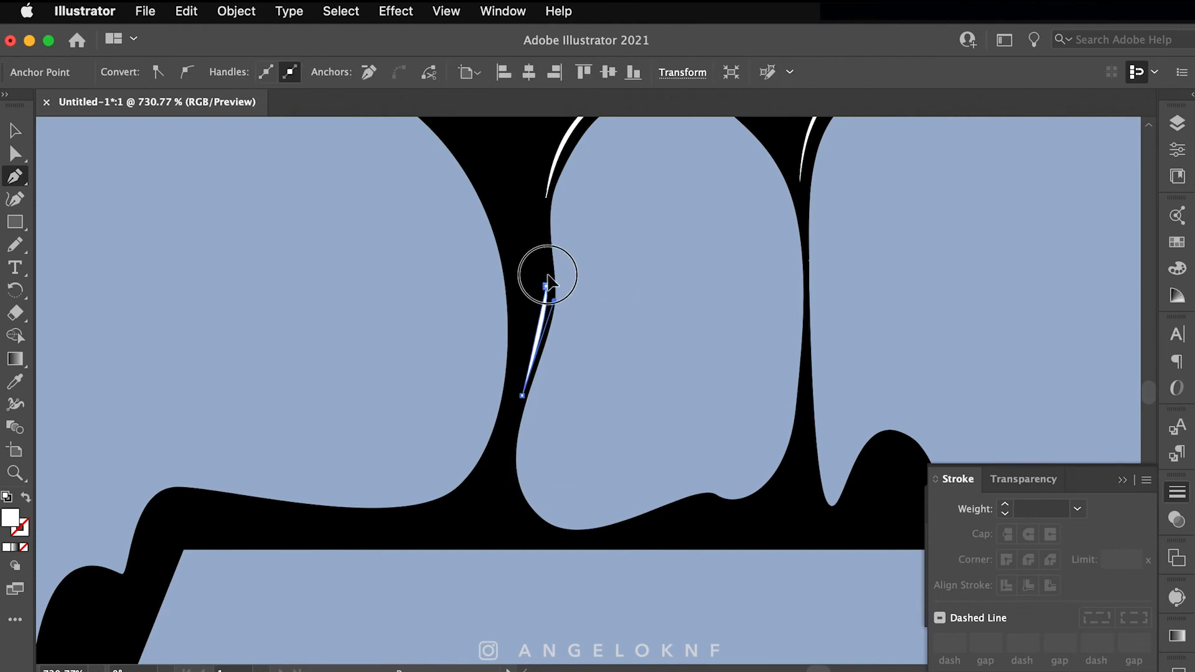
pyautogui.keyDown('super'); pyautogui.click(554, 349); pyautogui.keyUp('super')
pyautogui.scroll(-2, 536, 445)
pyautogui.scroll(3, 436, 473)
pyautogui.scroll(-10, 285, 506)
pyautogui.scroll(10, 413, 242)
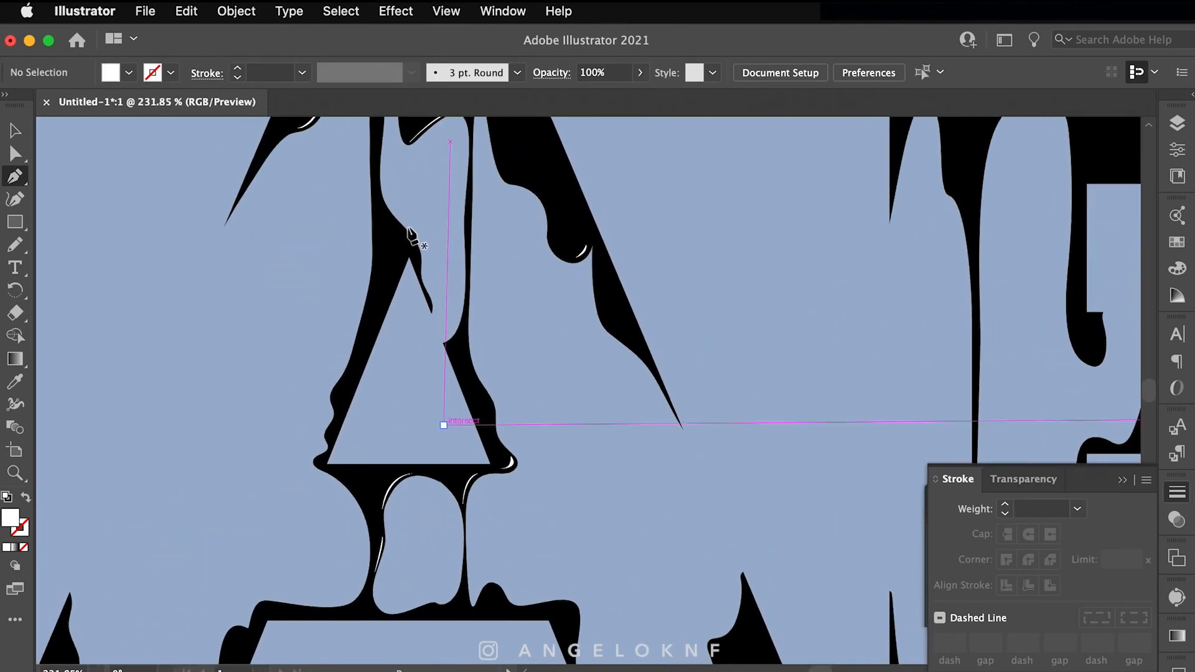
# Step: Draw a crescent highlight along the edge of the A's inner apex
pyautogui.click(391, 199)
pyautogui.moveTo(405, 286); pyautogui.dragTo(391, 330)
pyautogui.click(406, 287)
pyautogui.moveTo(391, 199); pyautogui.dragTo(370, 178)
pyautogui.keyDown('super'); pyautogui.click(452, 224); pyautogui.keyUp('super')
pyautogui.scroll(-6, 461, 298)
# Step: Add another white crescent highlight along the A's right leg
pyautogui.click(507, 392)
pyautogui.moveTo(516, 481); pyautogui.dragTo(513, 523)
pyautogui.click(516, 482)
pyautogui.moveTo(507, 392); pyautogui.dragTo(496, 363)
pyautogui.keyDown('super'); pyautogui.click(561, 392); pyautogui.keyUp('super')
pyautogui.scroll(-8, 582, 433)
pyautogui.scroll(5, 633, 416)
# Step: Draw a curved white crescent following the drip edge
pyautogui.click(644, 409)
pyautogui.moveTo(650, 445); pyautogui.dragTo(632, 463)
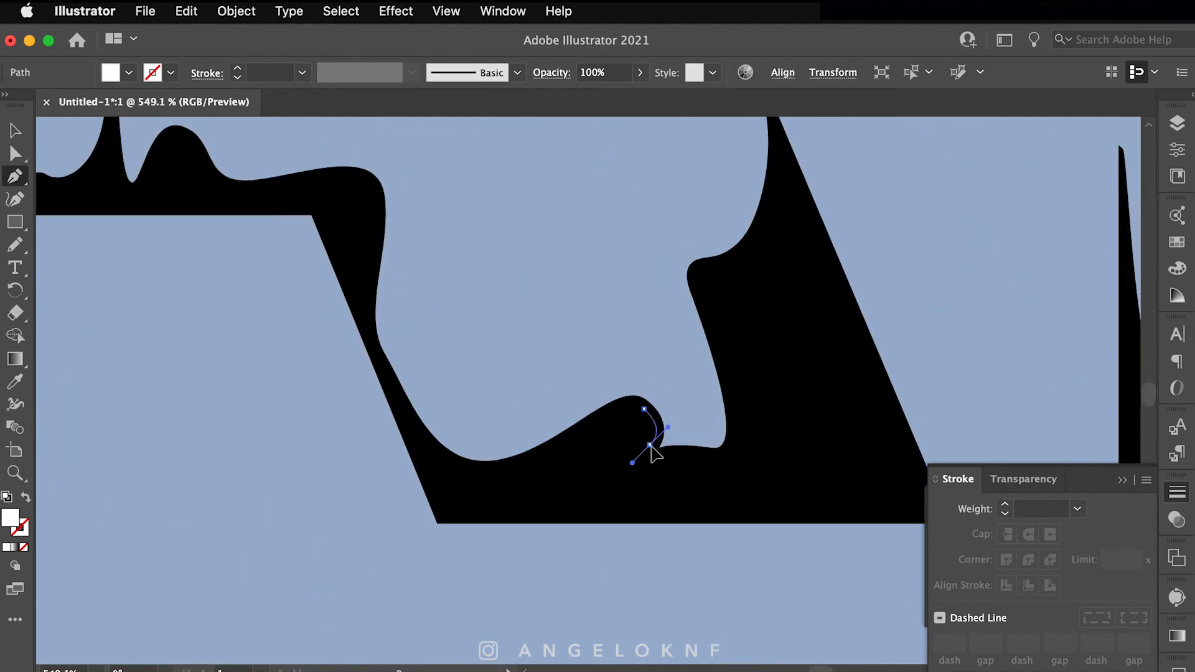
pyautogui.click(369, 284)
pyautogui.moveTo(364, 178); pyautogui.dragTo(346, 165)
pyautogui.moveTo(271, 164); pyautogui.dragTo(664, 264)
# Step: Draw a small white highlight over the bump on the drip
pyautogui.click(602, 277)
pyautogui.moveTo(567, 234); pyautogui.dragTo(543, 232)
pyautogui.moveTo(601, 277); pyautogui.dragTo(610, 294)
pyautogui.moveTo(505, 209); pyautogui.dragTo(781, 270)
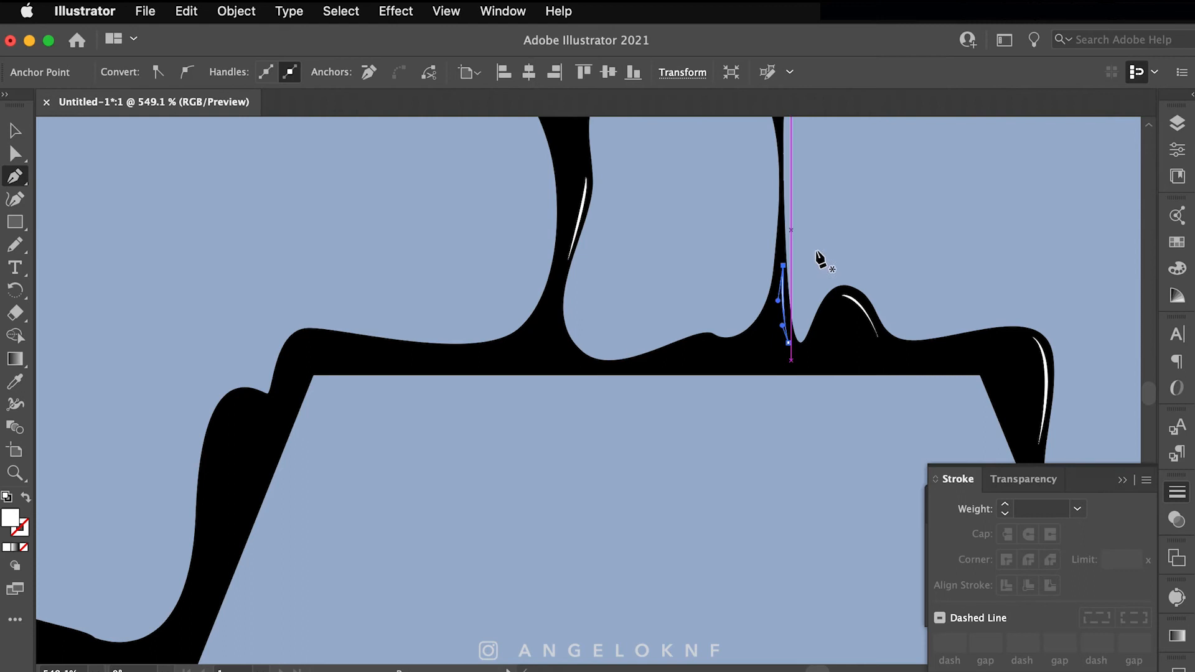
# Step: Draw a white crescent highlight along the A's left spike
pyautogui.keyDown('super'); pyautogui.click(816, 251); pyautogui.keyUp('super')
pyautogui.scroll(-2, 816, 251)
pyautogui.moveTo(436, 374); pyautogui.dragTo(778, 339)
pyautogui.click(347, 385)
pyautogui.moveTo(327, 457); pyautogui.dragTo(291, 491)
pyautogui.click(327, 456)
pyautogui.moveTo(347, 386); pyautogui.dragTo(343, 347)
pyautogui.click(462, 491)
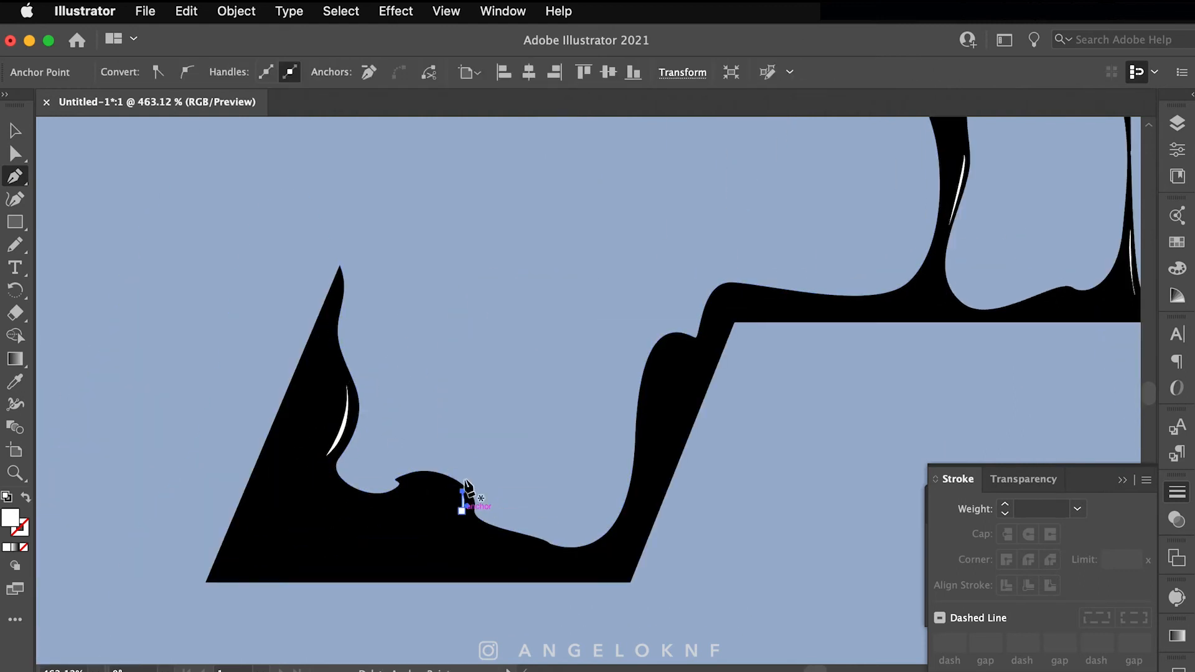
# Step: Zoom in and pull an anchor handle to round the new highlight
pyautogui.press('super+plus')
pyautogui.press('super+plus')
pyautogui.press('a')
pyautogui.moveTo(603, 419); pyautogui.dragTo(621, 419)
pyautogui.click(690, 416)
pyautogui.click(596, 394)
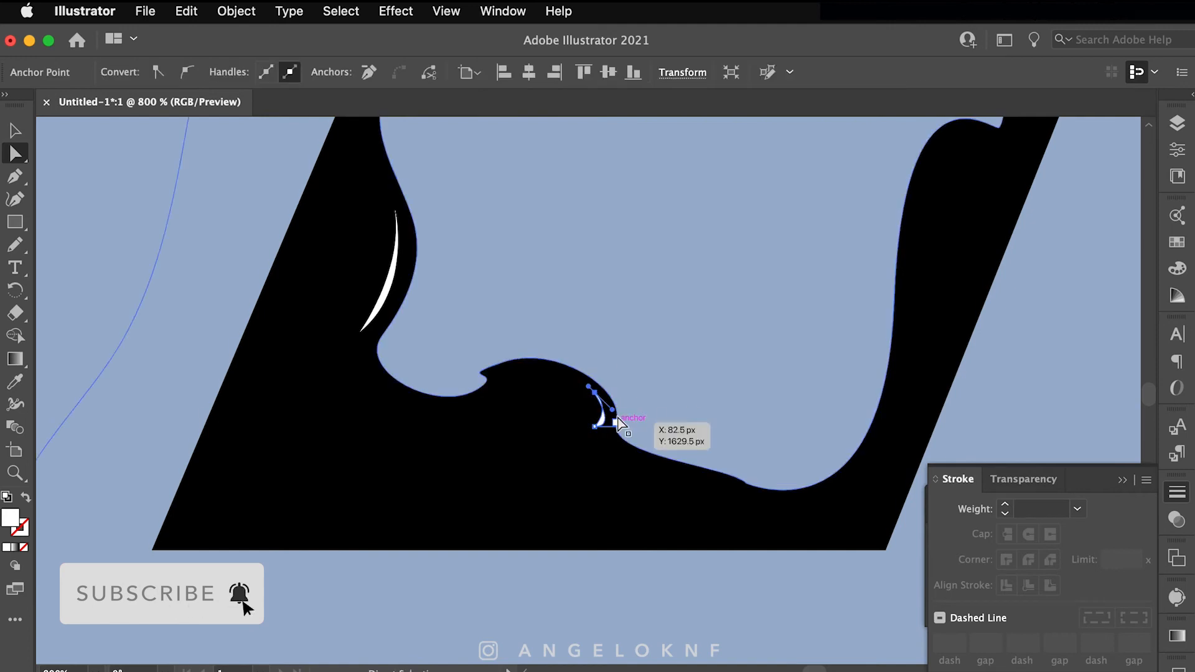
pyautogui.scroll(-8, 717, 415)
pyautogui.scroll(6, 640, 431)
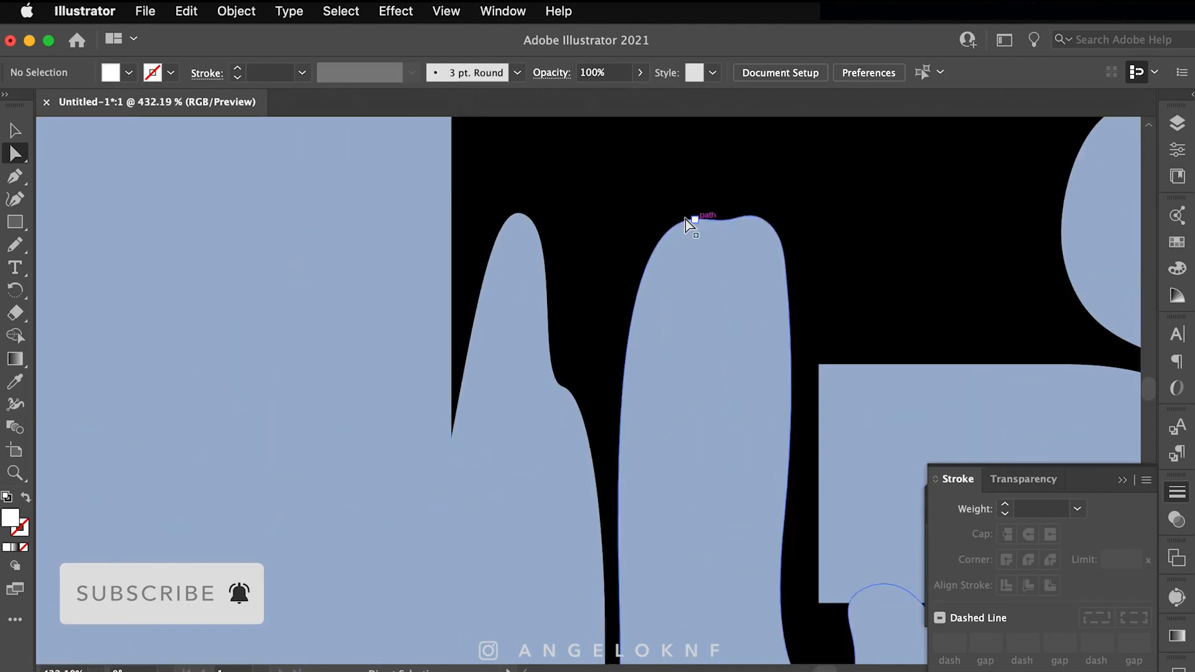
# Step: Finish the first white crescent, then trace the next drip and round off its tip with Direct Selection
pyautogui.moveTo(683, 211); pyautogui.dragTo(762, 218)
pyautogui.click(524, 204)
pyautogui.moveTo(466, 318); pyautogui.dragTo(485, 183)
pyautogui.moveTo(687, 301); pyautogui.dragTo(261, 429)
pyautogui.click(726, 218)
pyautogui.moveTo(630, 395); pyautogui.dragTo(645, 575)
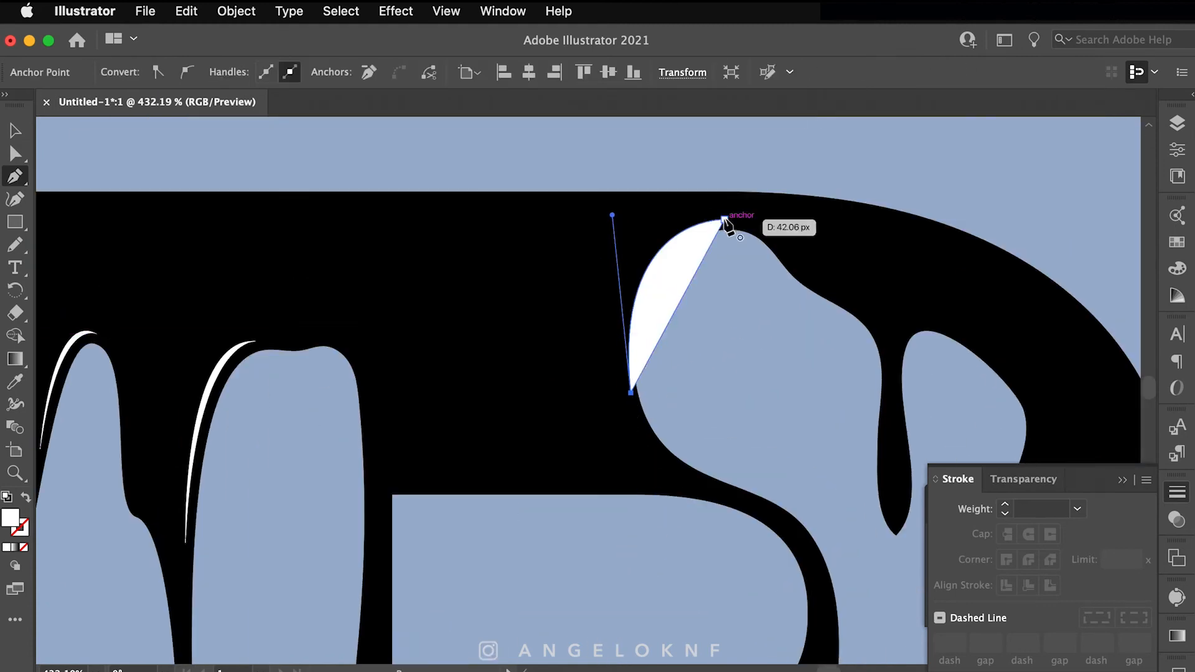
pyautogui.moveTo(725, 218); pyautogui.dragTo(847, 224)
pyautogui.moveTo(837, 274); pyautogui.dragTo(618, 205)
pyautogui.press('a')
pyautogui.click(681, 463)
pyautogui.moveTo(679, 448)
pyautogui.mouseDown()
pyautogui.moveTo(679, 433)
pyautogui.moveTo(667, 445)
pyautogui.mouseUp()
pyautogui.press('p')
pyautogui.click(682, 365)
# Step: Add white crescent highlights around the drip's tip and the lower drip tip
pyautogui.click(681, 439)
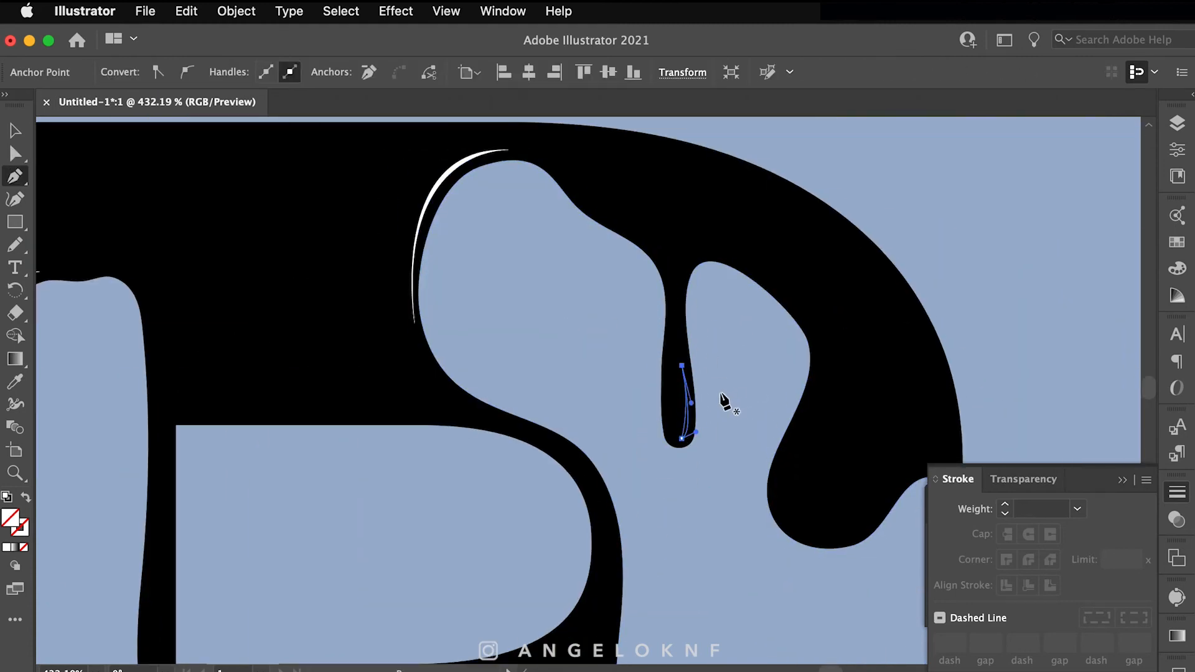
pyautogui.press('p')
pyautogui.moveTo(840, 532)
pyautogui.mouseDown()
pyautogui.moveTo(776, 449)
pyautogui.moveTo(702, 438)
pyautogui.mouseUp()
pyautogui.click(753, 468)
pyautogui.click(828, 408)
pyautogui.moveTo(598, 548); pyautogui.dragTo(698, 406)
pyautogui.click(642, 407)
pyautogui.moveTo(613, 472); pyautogui.dragTo(580, 449)
pyautogui.click(613, 472)
# Step: Draw a crescent highlight along the left drip, undoing one stray edit
pyautogui.moveTo(642, 407); pyautogui.dragTo(642, 336)
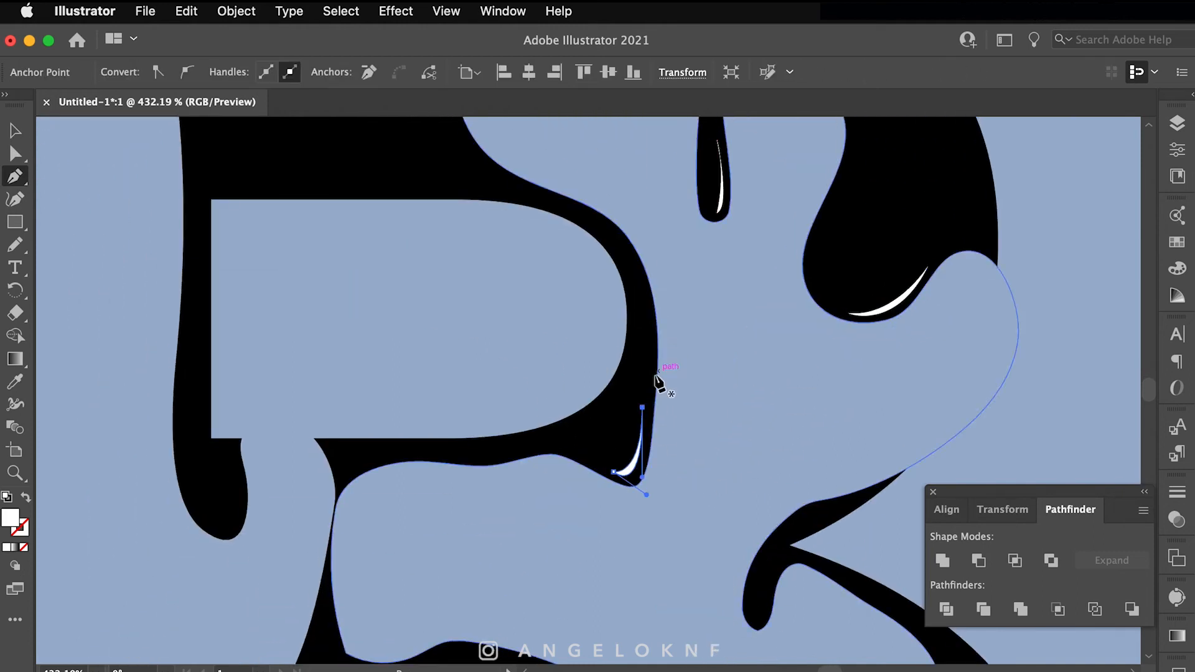
pyautogui.moveTo(436, 411); pyautogui.dragTo(539, 400)
pyautogui.click(337, 447)
pyautogui.moveTo(320, 518); pyautogui.dragTo(287, 500)
pyautogui.click(320, 518)
pyautogui.moveTo(338, 447); pyautogui.dragTo(333, 369)
pyautogui.moveTo(371, 396)
pyautogui.mouseDown()
pyautogui.moveTo(392, 446)
pyautogui.moveTo(362, 254)
pyautogui.mouseUp()
pyautogui.click(454, 314)
pyautogui.press('super+z')
pyautogui.moveTo(439, 500); pyautogui.dragTo(413, 352)
pyautogui.moveTo(315, 593); pyautogui.dragTo(341, 378)
# Step: Add a crescent along the next drip plus a small one at its edge
pyautogui.click(326, 452)
pyautogui.moveTo(288, 513); pyautogui.dragTo(301, 554)
pyautogui.click(289, 514)
pyautogui.moveTo(325, 453); pyautogui.dragTo(375, 450)
pyautogui.moveTo(397, 515); pyautogui.dragTo(374, 396)
pyautogui.click(307, 492)
pyautogui.moveTo(319, 538); pyautogui.dragTo(312, 572)
pyautogui.click(319, 538)
# Step: Draw a small crescent between the drips and refine its curve handle
pyautogui.moveTo(307, 492); pyautogui.dragTo(292, 478)
pyautogui.moveTo(267, 434)
pyautogui.mouseDown()
pyautogui.moveTo(586, 494)
pyautogui.moveTo(593, 424)
pyautogui.mouseUp()
pyautogui.click(391, 455)
pyautogui.moveTo(399, 550); pyautogui.dragTo(409, 572)
pyautogui.click(400, 550)
pyautogui.moveTo(392, 456); pyautogui.dragTo(399, 408)
pyautogui.press('a')
pyautogui.moveTo(384, 503); pyautogui.dragTo(389, 505)
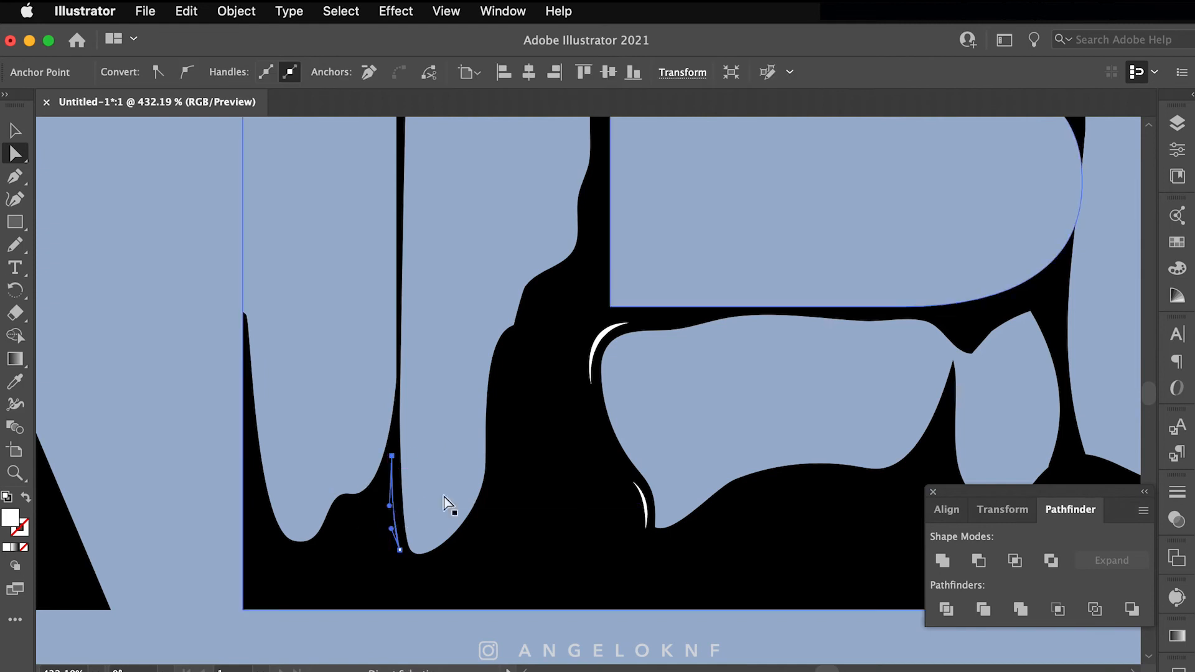
pyautogui.click(445, 486)
# Step: Trace crescent highlights along the neighbouring drip and its edge
pyautogui.moveTo(944, 442); pyautogui.dragTo(755, 406)
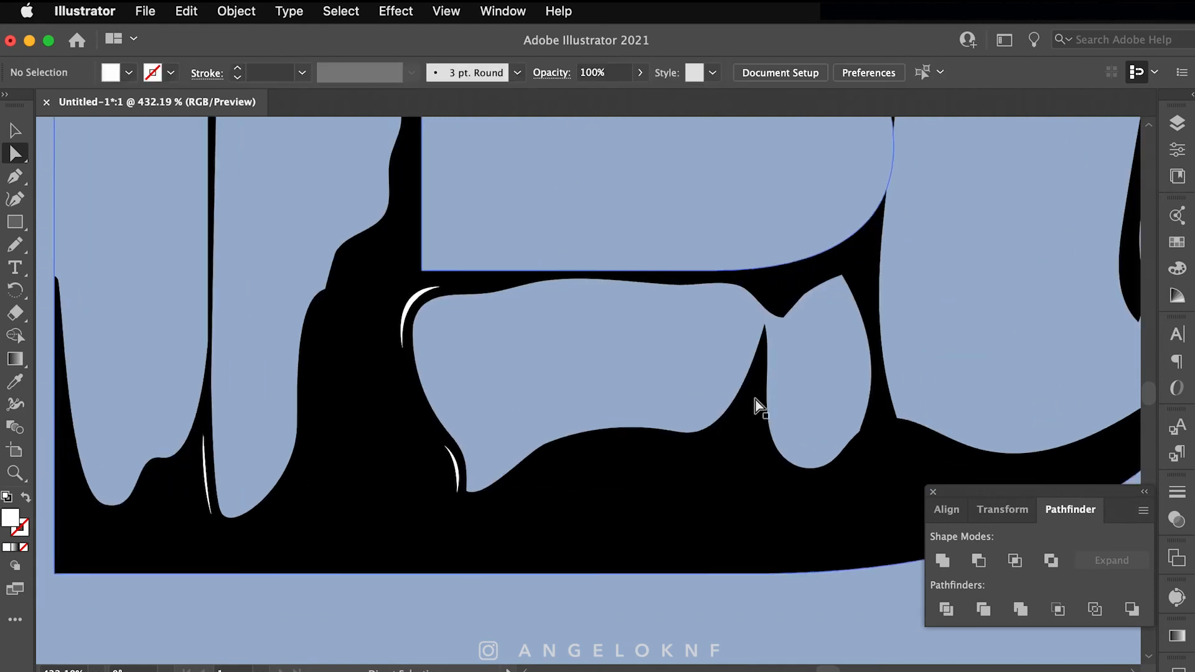
pyautogui.moveTo(814, 476); pyautogui.dragTo(814, 476)
pyautogui.click(783, 469)
pyautogui.moveTo(758, 371); pyautogui.dragTo(768, 273)
pyautogui.moveTo(914, 404)
pyautogui.mouseDown()
pyautogui.moveTo(742, 392)
pyautogui.moveTo(758, 415)
pyautogui.mouseUp()
pyautogui.click(710, 377)
pyautogui.click(734, 415)
pyautogui.moveTo(710, 377); pyautogui.dragTo(708, 355)
pyautogui.keyDown('super'); pyautogui.click(789, 380); pyautogui.keyUp('super')
# Step: Add another crescent highlight along the following drip
pyautogui.moveTo(958, 169); pyautogui.dragTo(747, 388)
pyautogui.click(818, 250)
pyautogui.moveTo(780, 278); pyautogui.dragTo(762, 330)
pyautogui.keyDown('super'); pyautogui.click(843, 261); pyautogui.keyUp('super')
pyautogui.moveTo(530, 190)
pyautogui.mouseDown()
pyautogui.moveTo(904, 351)
pyautogui.moveTo(741, 163)
pyautogui.mouseUp()
# Step: Draw a thin crescent down one drip and a final highlight on the last drip
pyautogui.click(702, 413)
pyautogui.moveTo(702, 487); pyautogui.dragTo(706, 517)
pyautogui.click(701, 487)
pyautogui.moveTo(701, 413); pyautogui.dragTo(710, 370)
pyautogui.keyDown('super'); pyautogui.click(702, 471); pyautogui.keyUp('super')
pyautogui.moveTo(794, 131); pyautogui.dragTo(803, 398)
pyautogui.click(815, 349)
pyautogui.moveTo(816, 348); pyautogui.dragTo(820, 335)
pyautogui.keyDown('super'); pyautogui.click(847, 354); pyautogui.keyUp('super')
pyautogui.moveTo(409, 405); pyautogui.dragTo(667, 454)
pyautogui.scroll(-5, 667, 454)
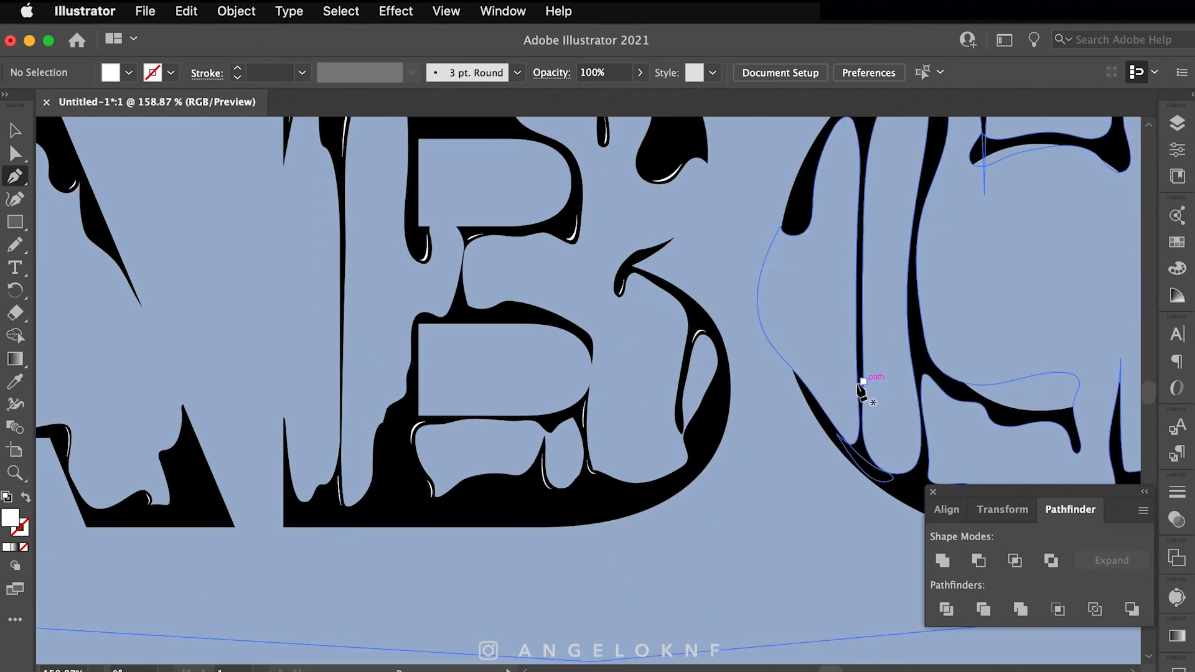
# Step: Close the highlight near the B's tail and draw a white crescent on the first C drip
pyautogui.scroll(5, 588, 230)
pyautogui.click(283, 452)
pyautogui.moveTo(248, 407); pyautogui.dragTo(259, 366)
pyautogui.keyDown('super'); pyautogui.click(323, 374); pyautogui.keyUp('super')
pyautogui.hscroll(10, 514, 400)
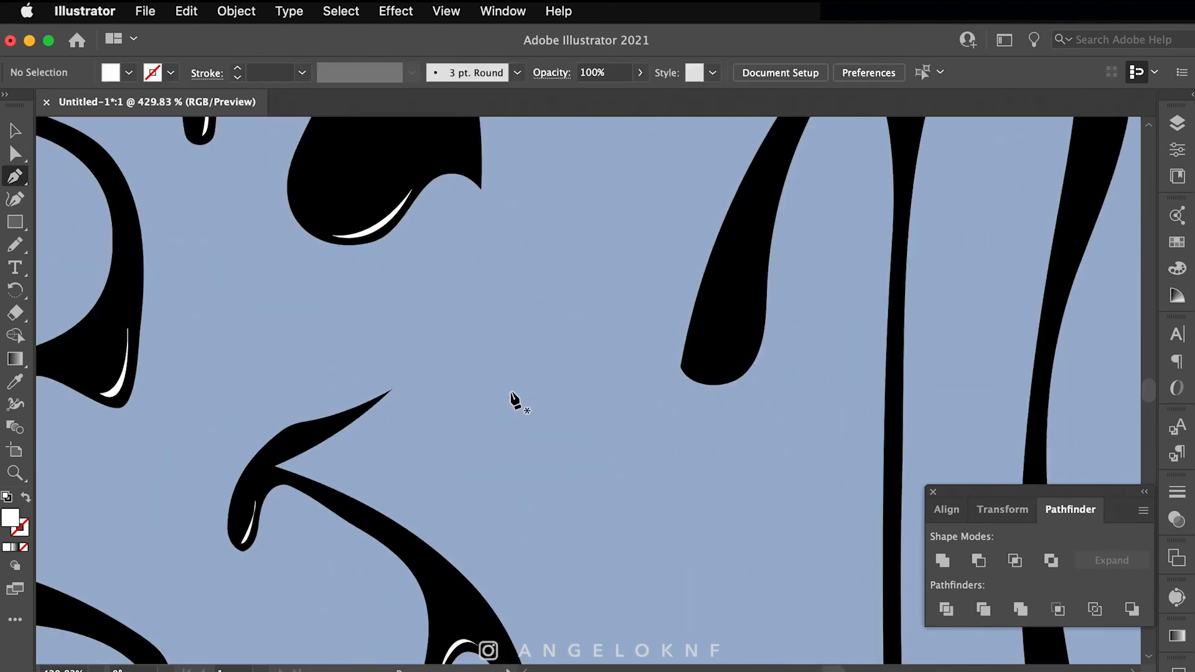
pyautogui.click(503, 518)
pyautogui.moveTo(559, 415); pyautogui.dragTo(559, 313)
pyautogui.click(558, 415)
pyautogui.moveTo(503, 518); pyautogui.dragTo(465, 513)
pyautogui.scroll(5, 609, 373)
pyautogui.click(752, 195)
# Step: Add crescent highlights along the next C drips, undoing a misplaced anchor
pyautogui.moveTo(627, 419); pyautogui.dragTo(605, 632)
pyautogui.click(627, 419)
pyautogui.moveTo(751, 195); pyautogui.dragTo(855, 182)
pyautogui.hscroll(5, 747, 320)
pyautogui.click(687, 282)
pyautogui.moveTo(650, 463); pyautogui.dragTo(610, 553)
pyautogui.click(649, 463)
pyautogui.moveTo(688, 281); pyautogui.dragTo(685, 218)
pyautogui.hscroll(5, 660, 349)
pyautogui.click(578, 435)
pyautogui.moveTo(608, 326); pyautogui.dragTo(631, 293)
pyautogui.press('super+z')
pyautogui.press('super+z')
# Step: Draw a fresh curved highlight along the third drip of the C
pyautogui.click(607, 327)
pyautogui.moveTo(564, 360); pyautogui.dragTo(540, 360)
pyautogui.click(564, 360)
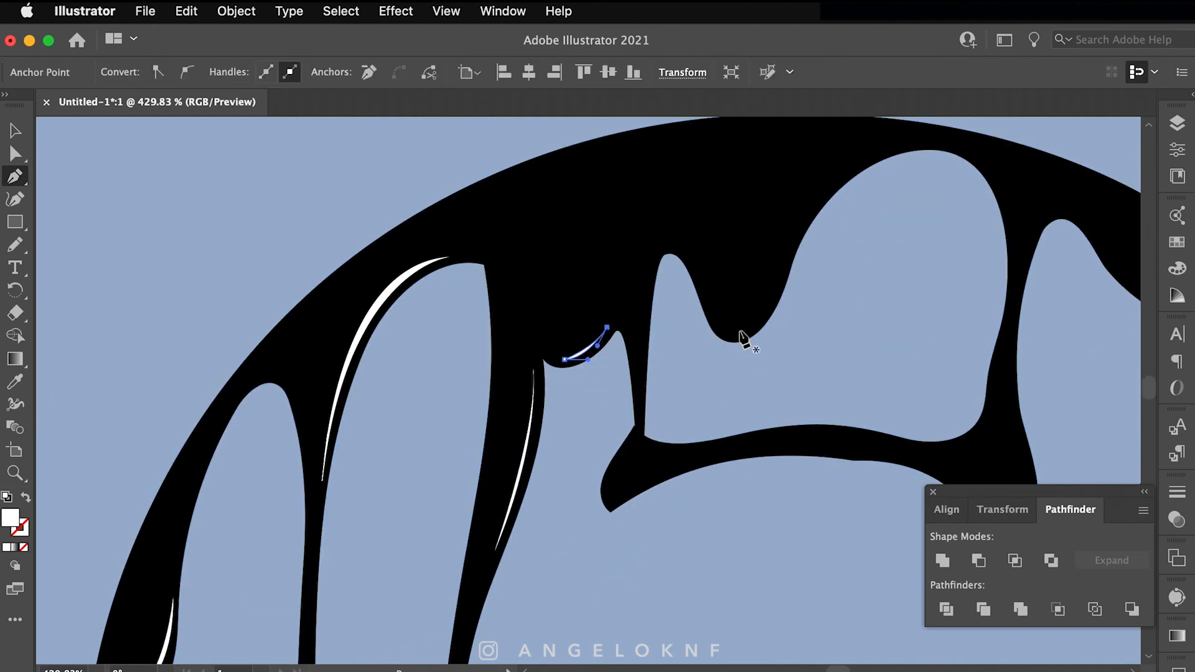
pyautogui.moveTo(720, 321); pyautogui.dragTo(679, 290)
pyautogui.click(719, 322)
pyautogui.moveTo(783, 253); pyautogui.dragTo(811, 172)
pyautogui.hscroll(5, 579, 333)
# Step: Add two more closed crescent highlights on the following C drips
pyautogui.click(383, 460)
pyautogui.moveTo(482, 420); pyautogui.dragTo(518, 422)
pyautogui.click(482, 420)
pyautogui.moveTo(383, 459); pyautogui.dragTo(363, 473)
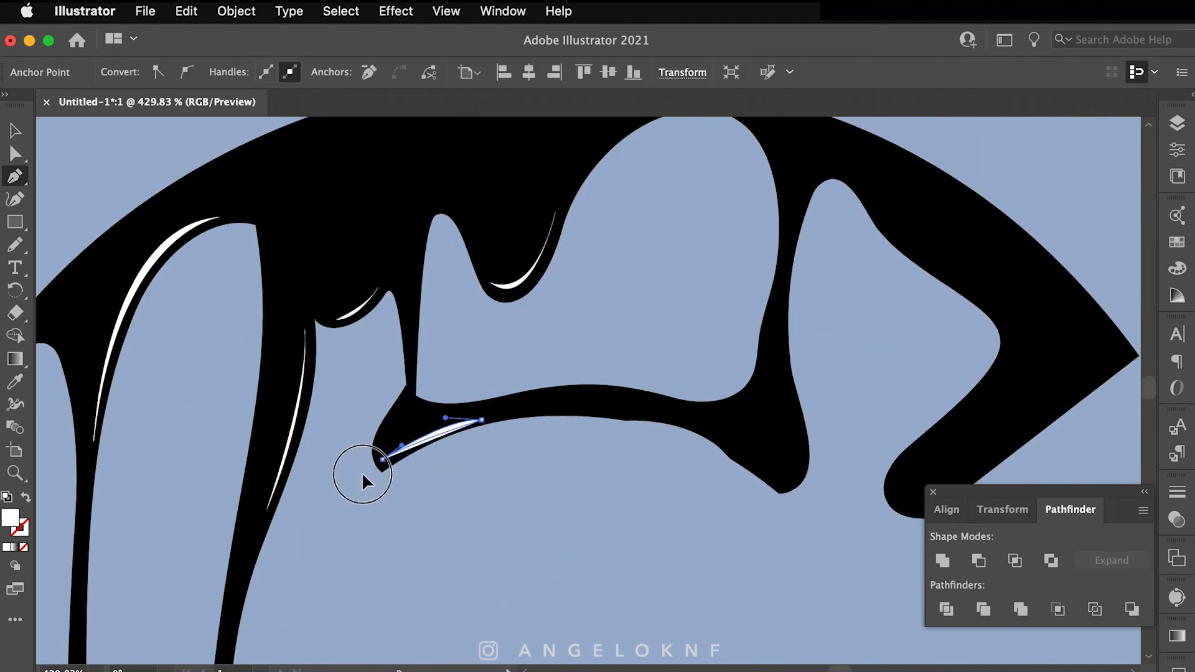
pyautogui.click(784, 483)
pyautogui.moveTo(795, 420)
pyautogui.mouseDown()
pyautogui.moveTo(790, 398)
pyautogui.moveTo(615, 446)
pyautogui.mouseUp()
pyautogui.click(640, 218)
pyautogui.moveTo(602, 272); pyautogui.dragTo(589, 319)
pyautogui.click(603, 272)
pyautogui.moveTo(640, 218); pyautogui.dragTo(676, 228)
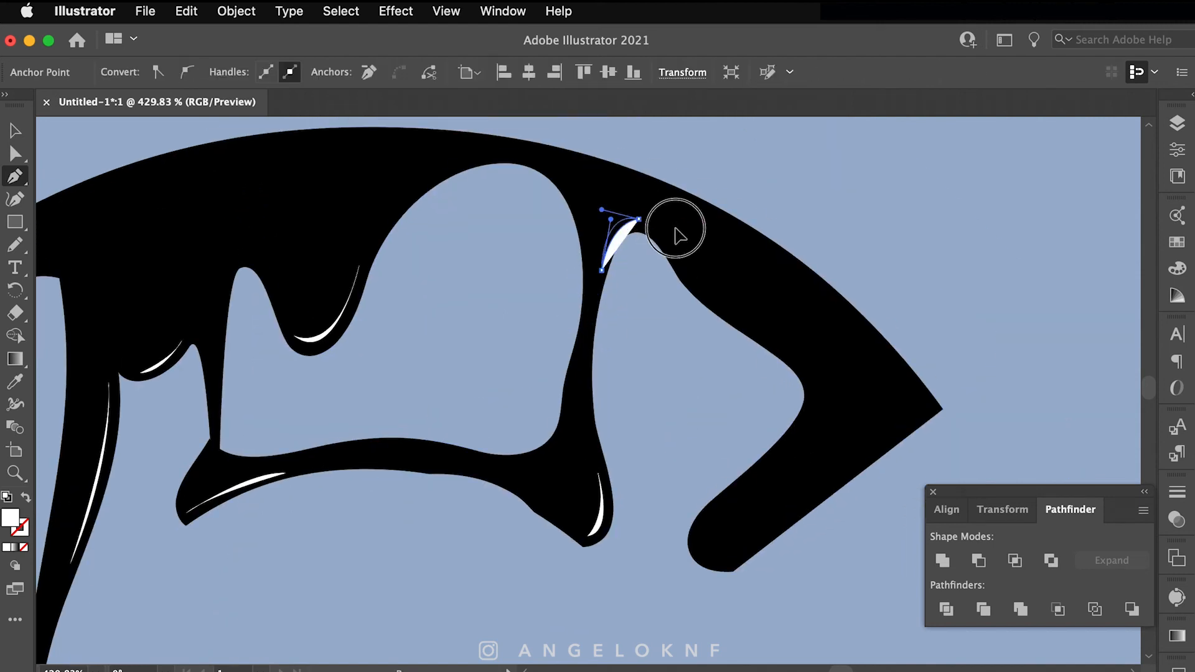
# Step: Draw highlights down the C's upper drips and inside its middle drip
pyautogui.moveTo(684, 585); pyautogui.dragTo(784, 383)
pyautogui.moveTo(785, 597); pyautogui.dragTo(775, 273)
pyautogui.moveTo(778, 635); pyautogui.dragTo(771, 410)
pyautogui.click(671, 343)
pyautogui.moveTo(679, 476); pyautogui.dragTo(690, 507)
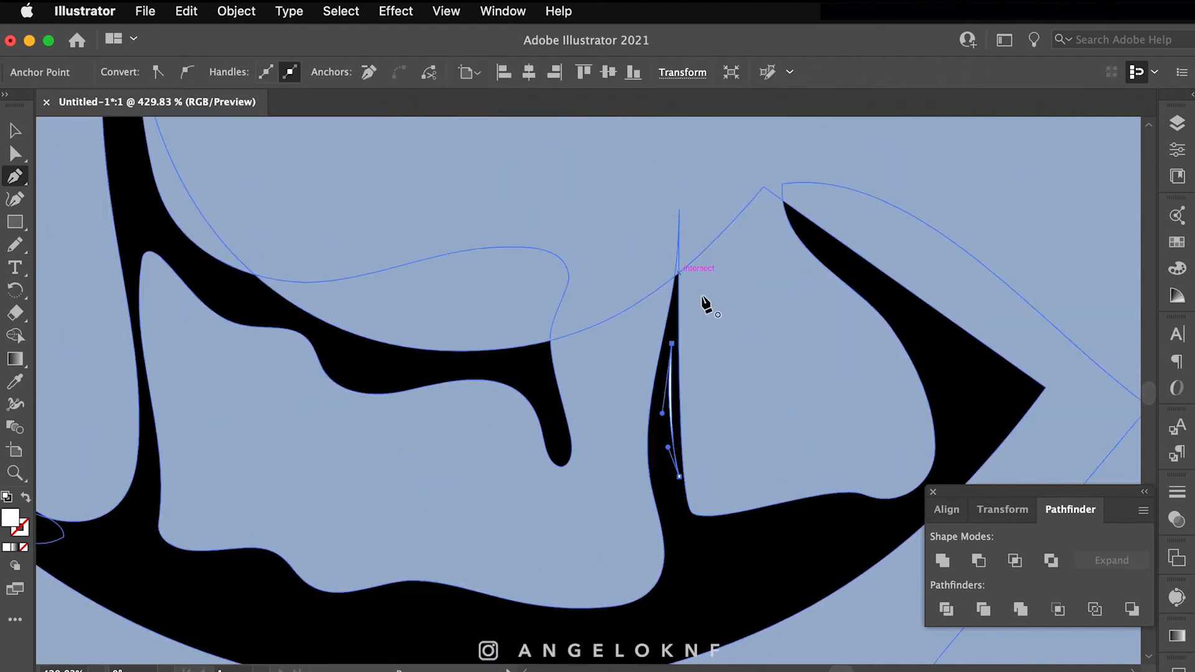
pyautogui.moveTo(547, 396); pyautogui.dragTo(803, 340)
pyautogui.click(806, 344)
pyautogui.moveTo(815, 404); pyautogui.dragTo(811, 429)
pyautogui.click(815, 404)
pyautogui.moveTo(806, 344); pyautogui.dragTo(794, 317)
pyautogui.moveTo(572, 523); pyautogui.dragTo(585, 476)
pyautogui.click(561, 480)
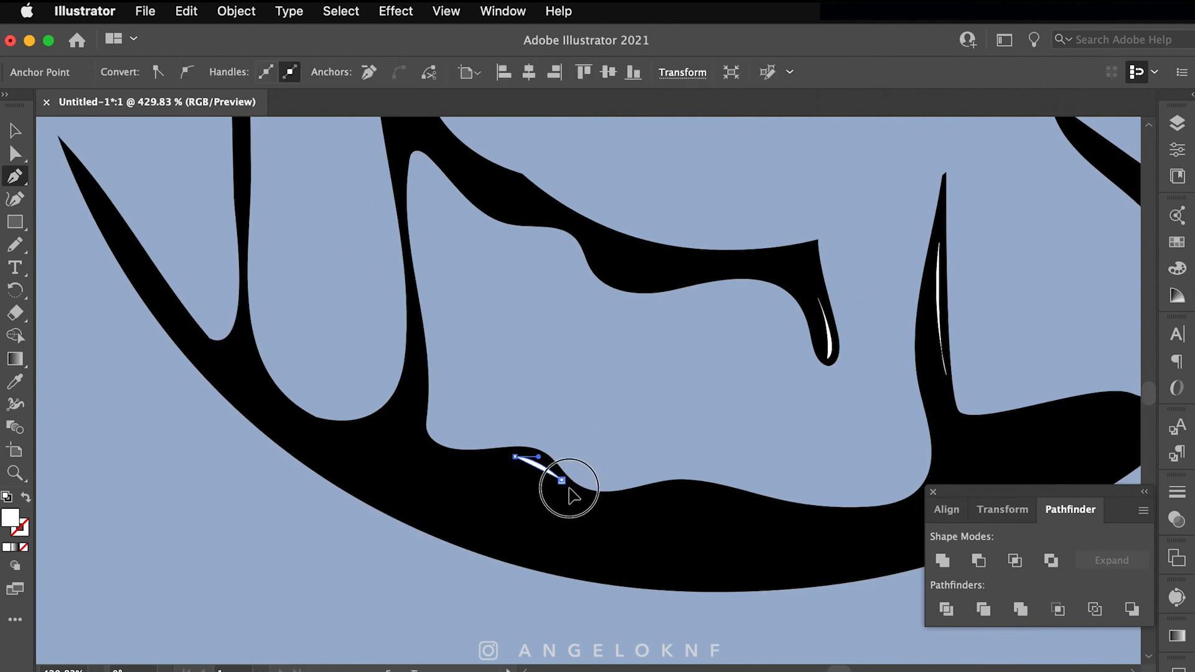
# Step: Add a small crescent highlight on another C drip
pyautogui.moveTo(422, 378); pyautogui.dragTo(602, 487)
pyautogui.click(598, 249)
pyautogui.moveTo(584, 278); pyautogui.dragTo(580, 298)
pyautogui.moveTo(596, 248); pyautogui.dragTo(618, 259)
pyautogui.moveTo(448, 448); pyautogui.dragTo(618, 480)
pyautogui.click(595, 468)
pyautogui.moveTo(607, 518); pyautogui.dragTo(619, 533)
pyautogui.moveTo(579, 143); pyautogui.dragTo(526, 339)
pyautogui.scroll(-10, 528, 398)
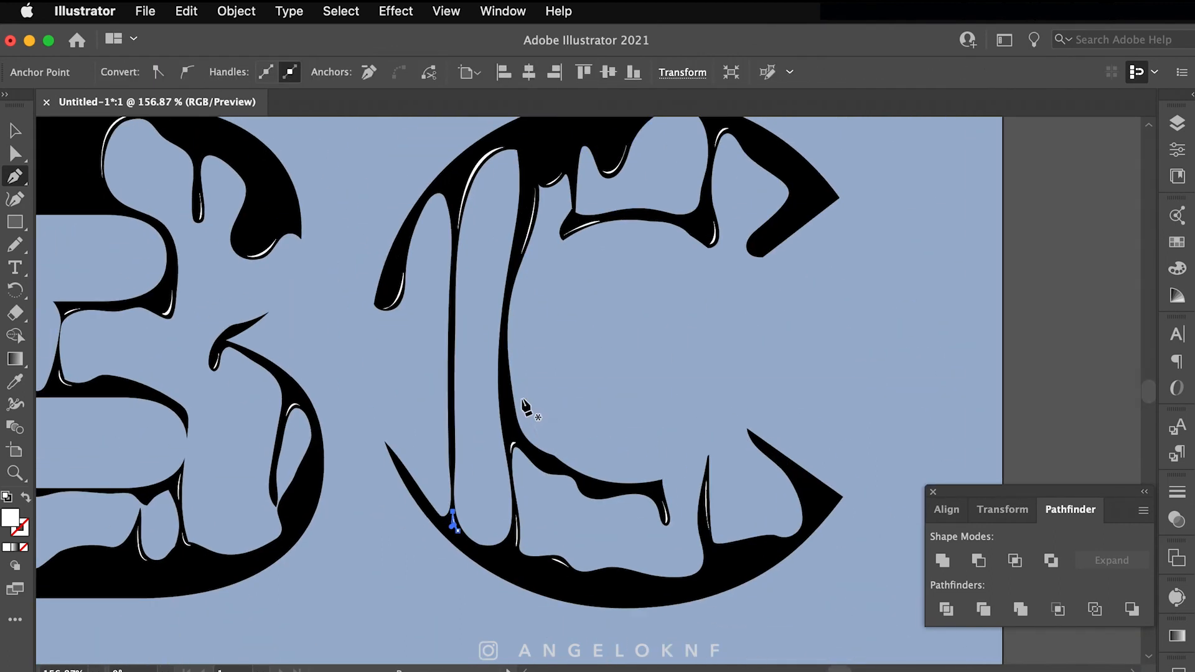
pyautogui.moveTo(529, 408); pyautogui.dragTo(558, 438)
# Step: With the whole ABC in view, add a white crescent on the A's lower spike
pyautogui.keyDown('super'); pyautogui.click(763, 392); pyautogui.keyUp('super')
pyautogui.scroll(-5, 672, 600)
pyautogui.moveTo(489, 527); pyautogui.dragTo(658, 470)
pyautogui.scroll(15, 309, 540)
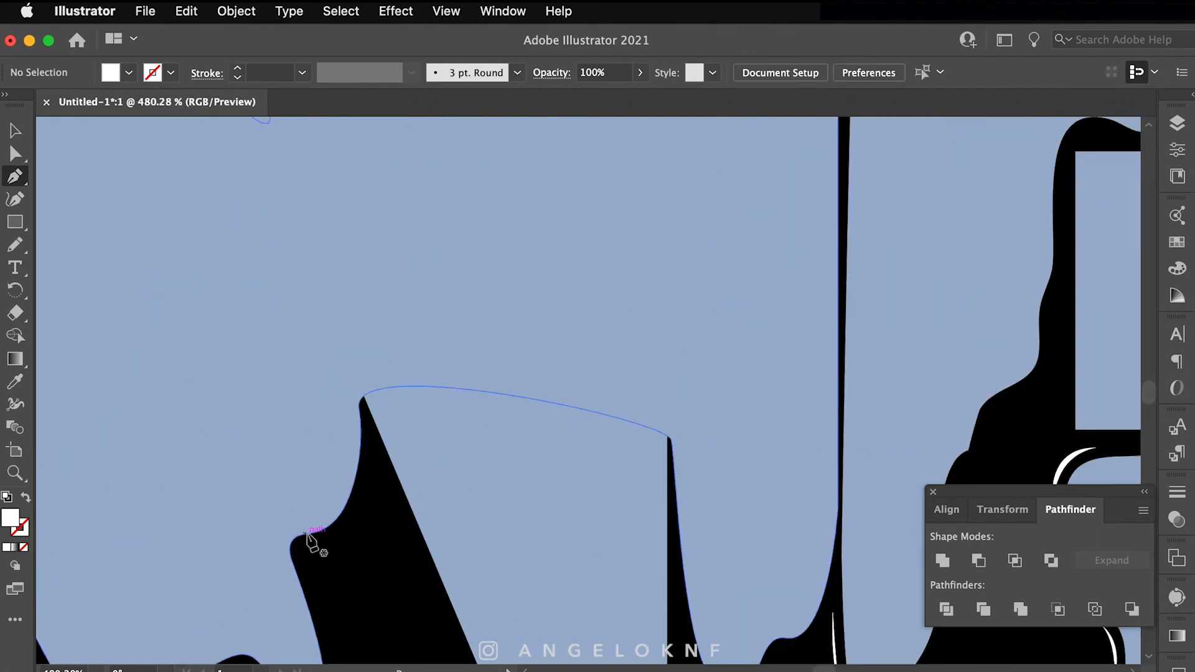
pyautogui.moveTo(324, 537); pyautogui.dragTo(333, 525)
pyautogui.click(299, 547)
pyautogui.keyDown('super'); pyautogui.click(441, 486); pyautogui.keyUp('super')
pyautogui.scroll(-12, 440, 486)
pyautogui.scroll(-3, 496, 395)
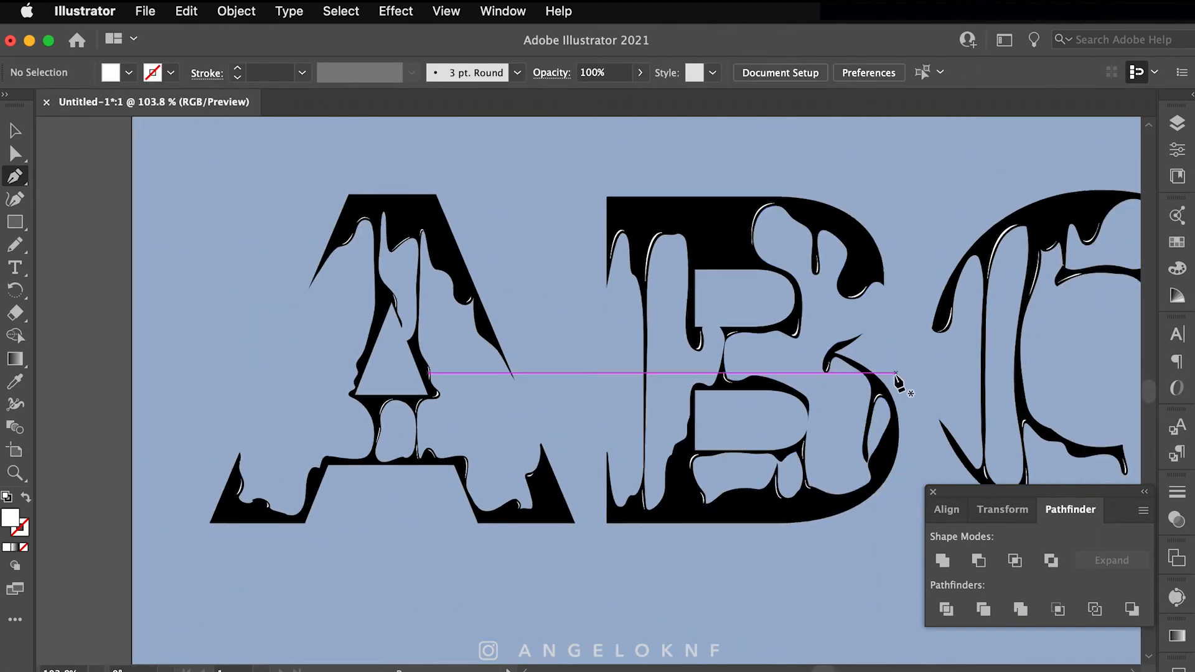
# Step: Reshape the curves of the crescent highlights on the A with Direct Selection
pyautogui.scroll(14, 373, 218)
pyautogui.scroll(1, 293, 217)
pyautogui.keyDown('super'); pyautogui.click(317, 206); pyautogui.keyUp('super')
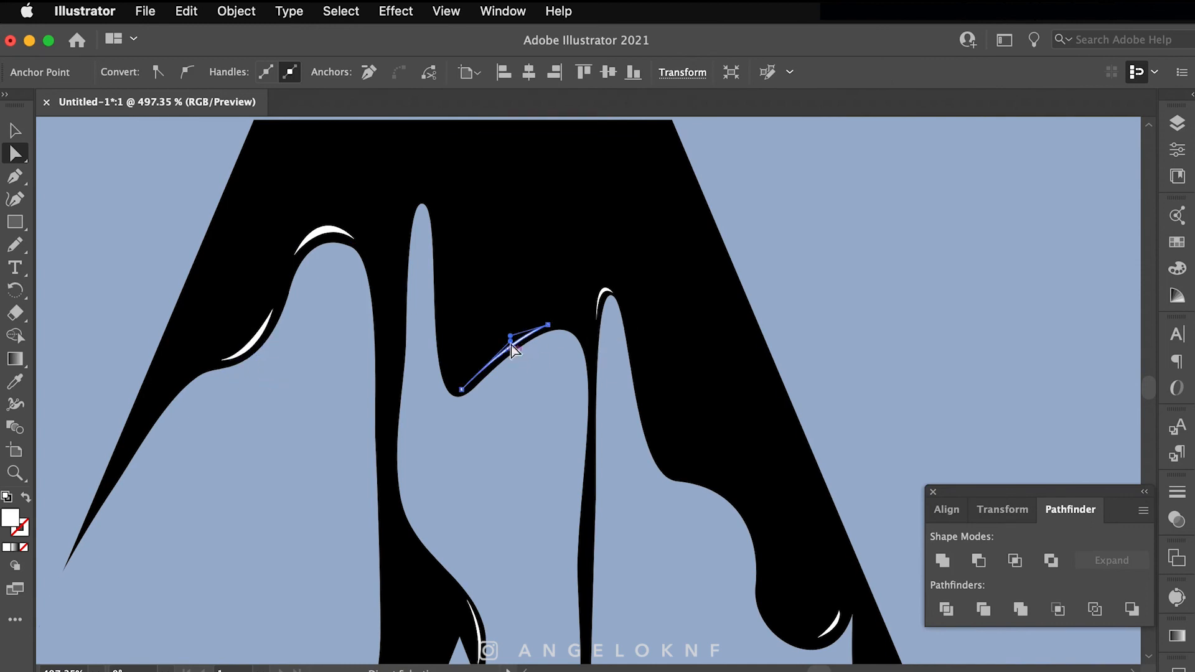
pyautogui.click(753, 294)
pyautogui.scroll(-12, 386, 257)
pyautogui.scroll(14, 394, 376)
pyautogui.click(405, 356)
pyautogui.moveTo(403, 310); pyautogui.dragTo(396, 302)
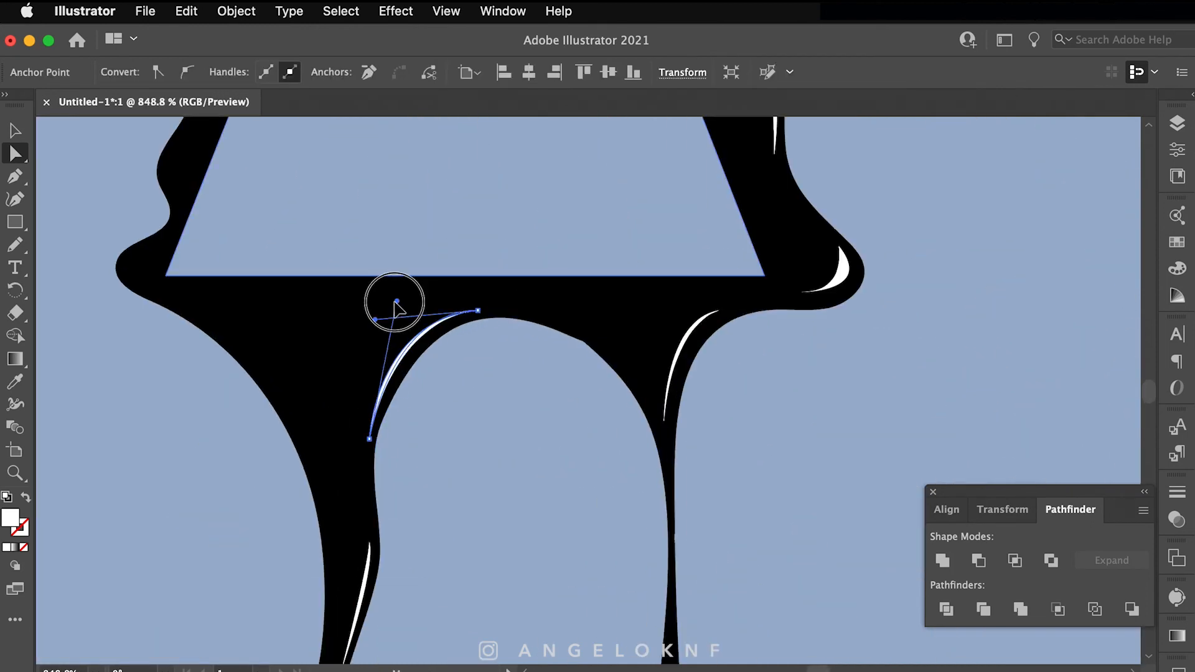
pyautogui.click(768, 397)
pyautogui.scroll(-14, 747, 395)
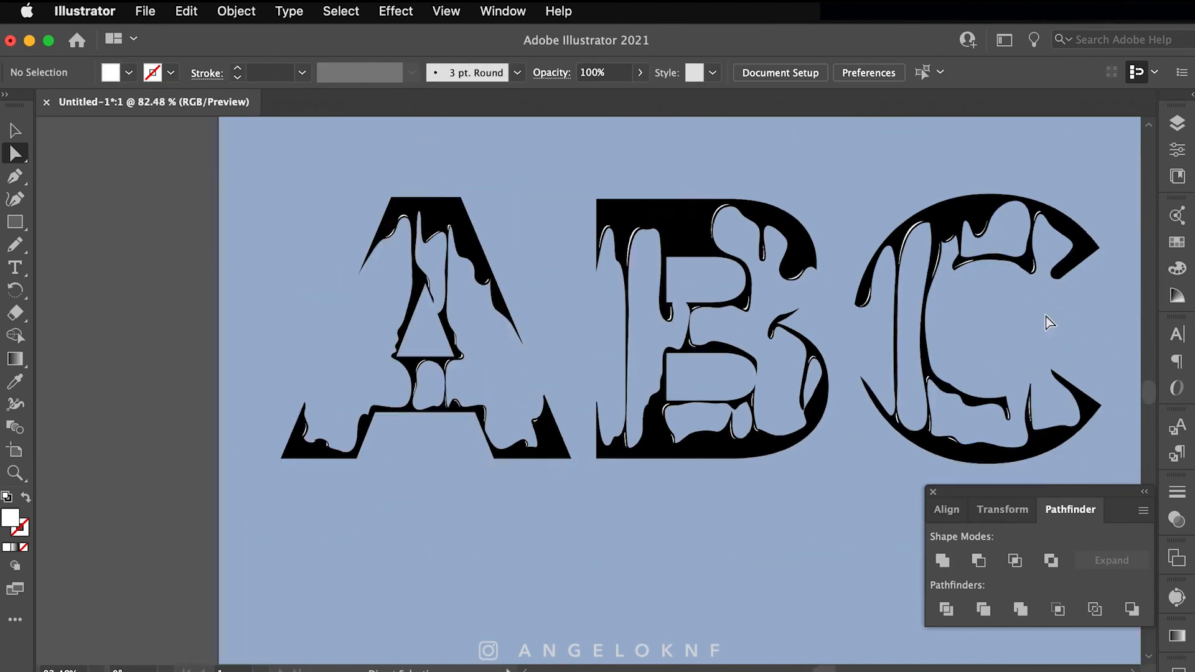
pyautogui.scroll(8, 1048, 323)
# Step: Pen-draw one more crescent on a C drip and refine its curve
pyautogui.press('p')
pyautogui.click(966, 324)
pyautogui.moveTo(1001, 337)
pyautogui.mouseDown()
pyautogui.moveTo(1032, 322)
pyautogui.moveTo(962, 308)
pyautogui.mouseUp()
pyautogui.keyDown('super'); pyautogui.click(1024, 383); pyautogui.keyUp('super')
pyautogui.scroll(8, 1021, 375)
pyautogui.press('a')
pyautogui.click(940, 442)
pyautogui.moveTo(872, 487); pyautogui.dragTo(858, 487)
pyautogui.click(1019, 440)
pyautogui.scroll(-14, 1019, 440)
pyautogui.scroll(2, 821, 479)
pyautogui.hscroll(-2, 821, 479)
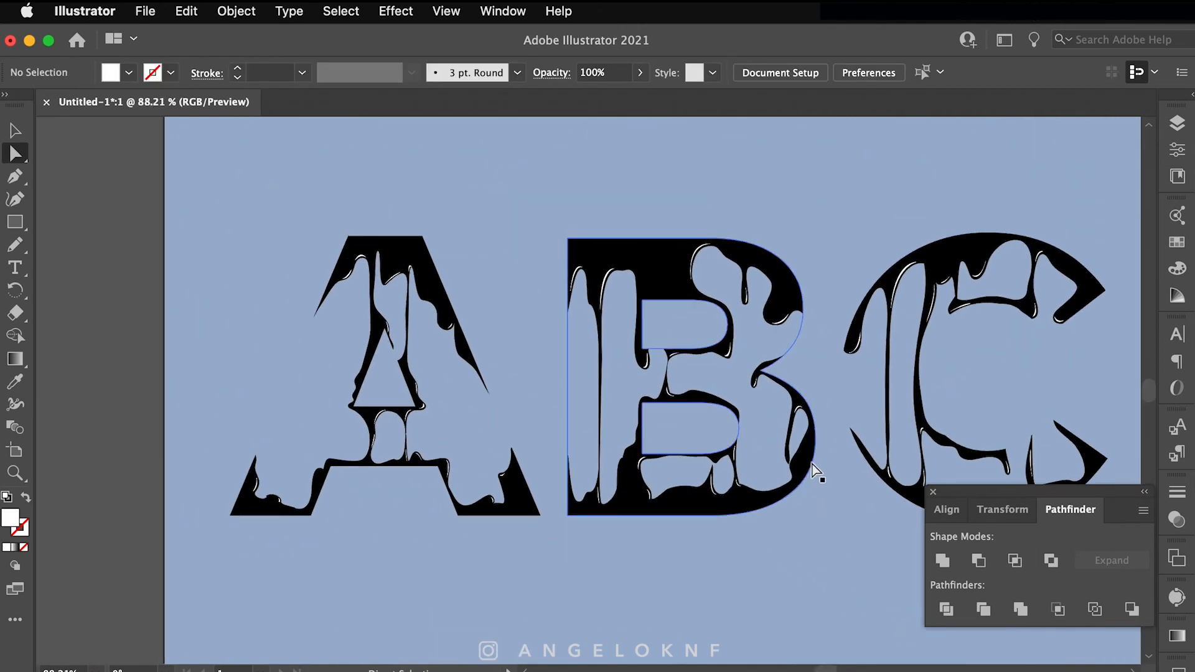
# Step: Select the background rectangle in Layers and fill it light blue #EEF6FF
pyautogui.click(1065, 518)
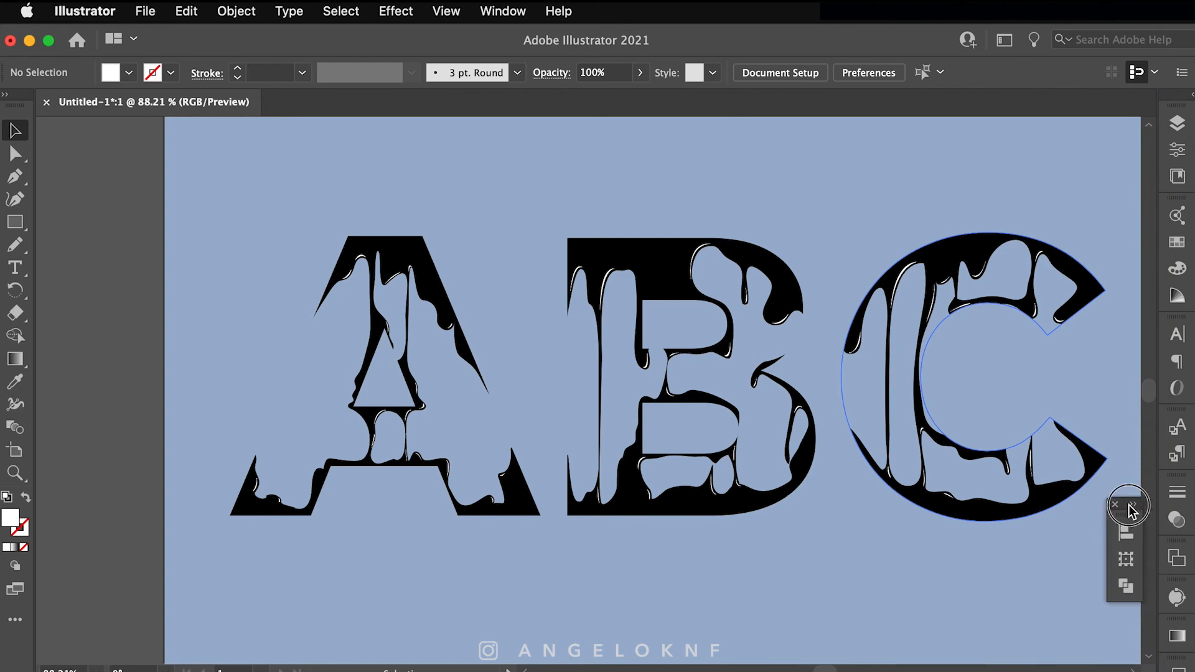
pyautogui.click(1130, 506)
pyautogui.hscroll(4, 890, 554)
pyautogui.click(1177, 127)
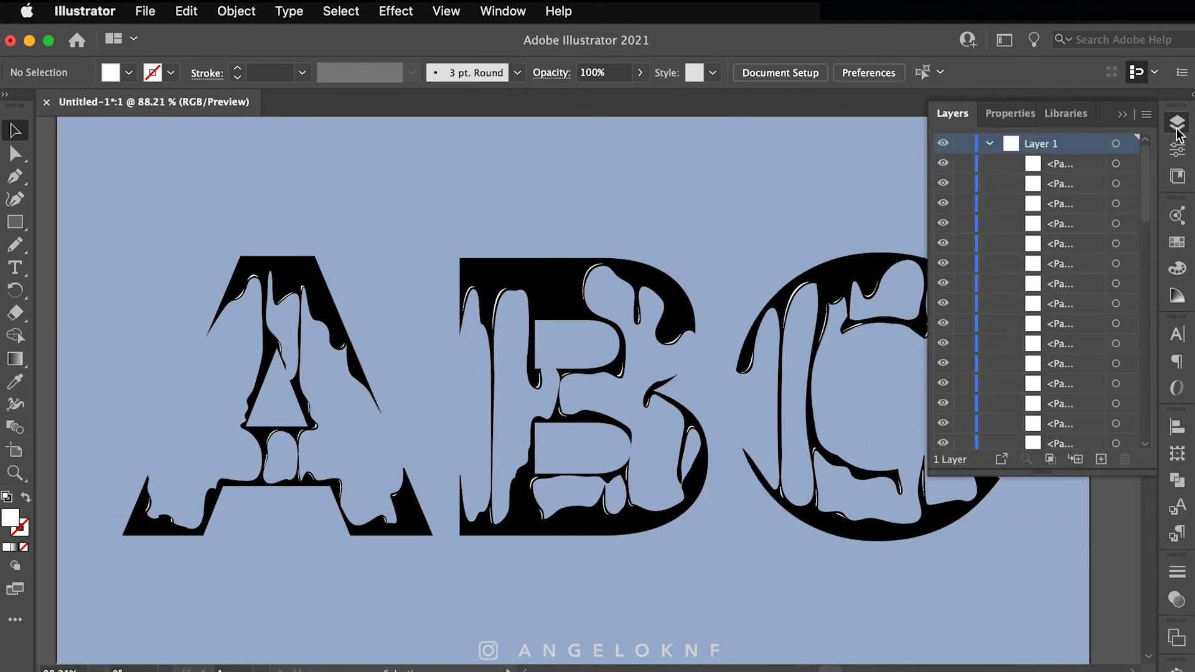
pyautogui.scroll(-5, 962, 343)
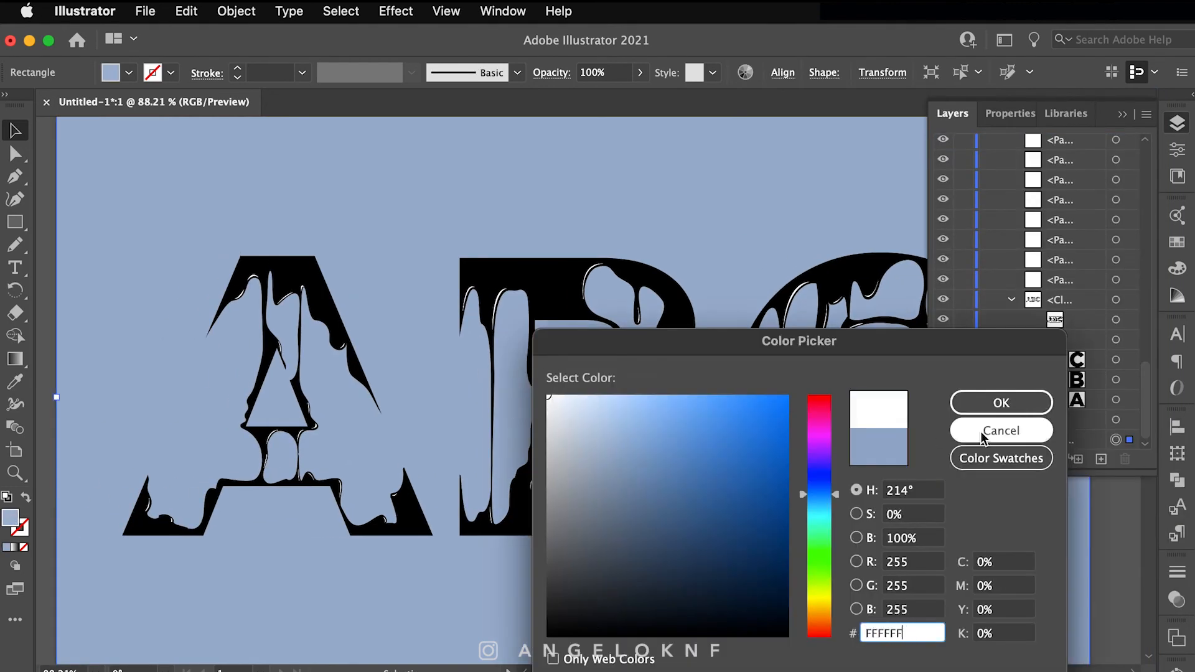
pyautogui.click(1001, 403)
pyautogui.click(563, 384)
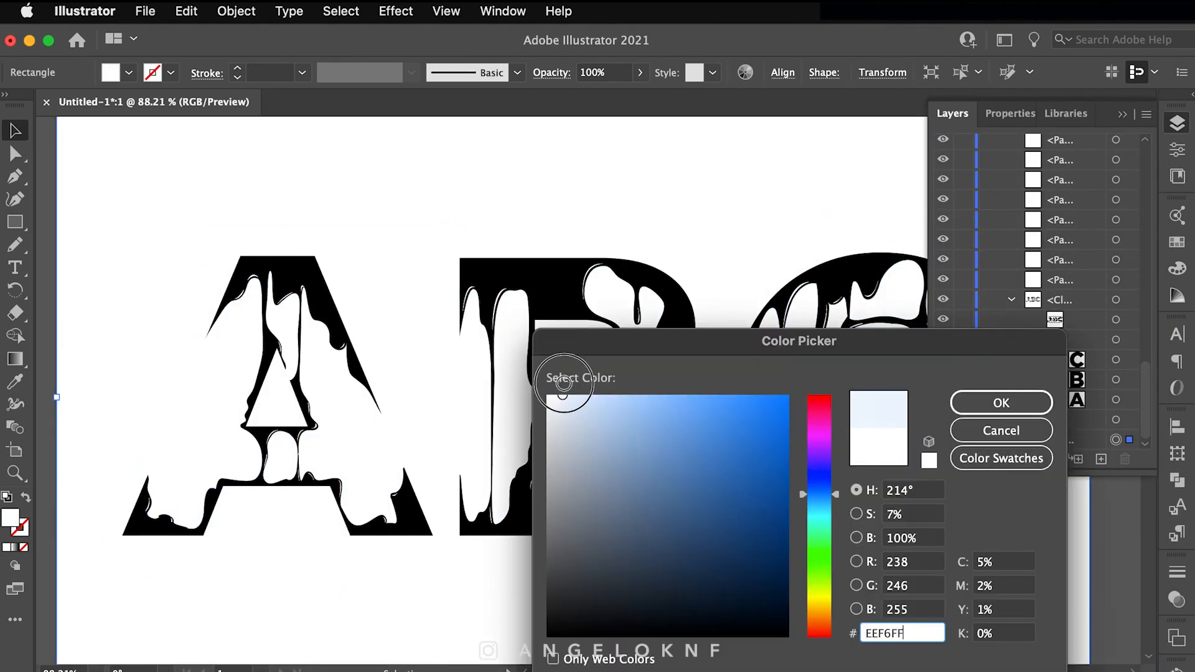
pyautogui.moveTo(563, 384); pyautogui.dragTo(587, 404)
pyautogui.click(1001, 403)
# Step: Select the letter group and set its fill to magenta #BC04B3
pyautogui.click(1128, 341)
pyautogui.doubleClick(10, 518)
pyautogui.moveTo(644, 344); pyautogui.dragTo(714, 273)
pyautogui.write('00B71E')
pyautogui.click(1066, 334)
pyautogui.doubleClick(10, 518)
pyautogui.write('BC04B3')
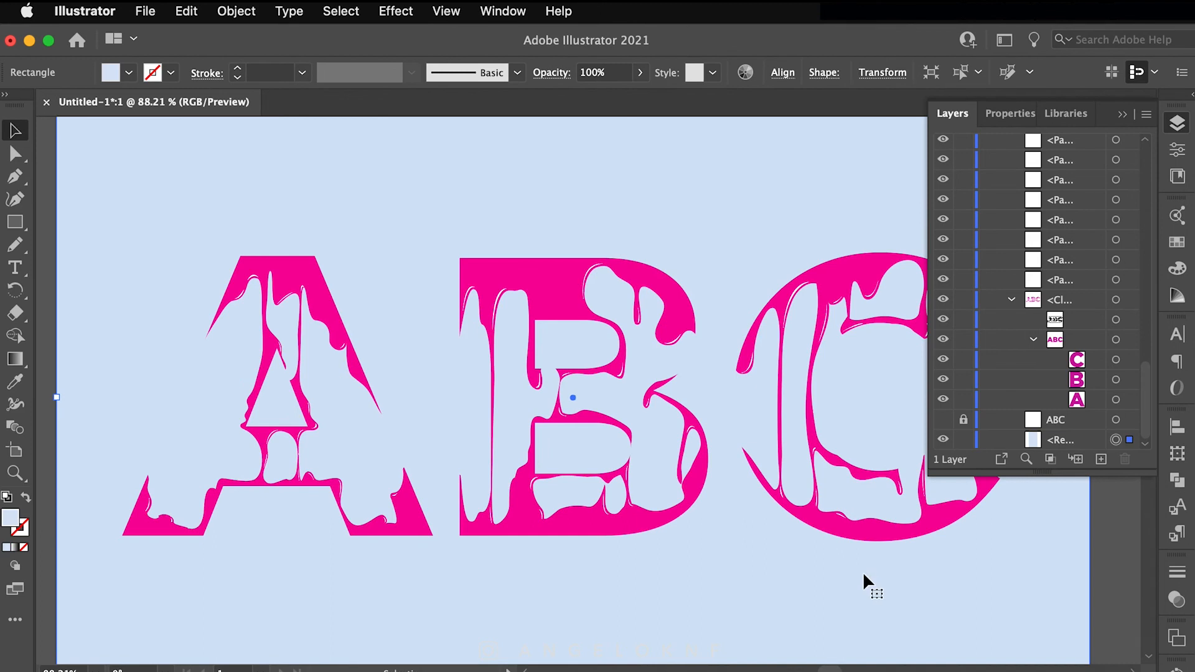